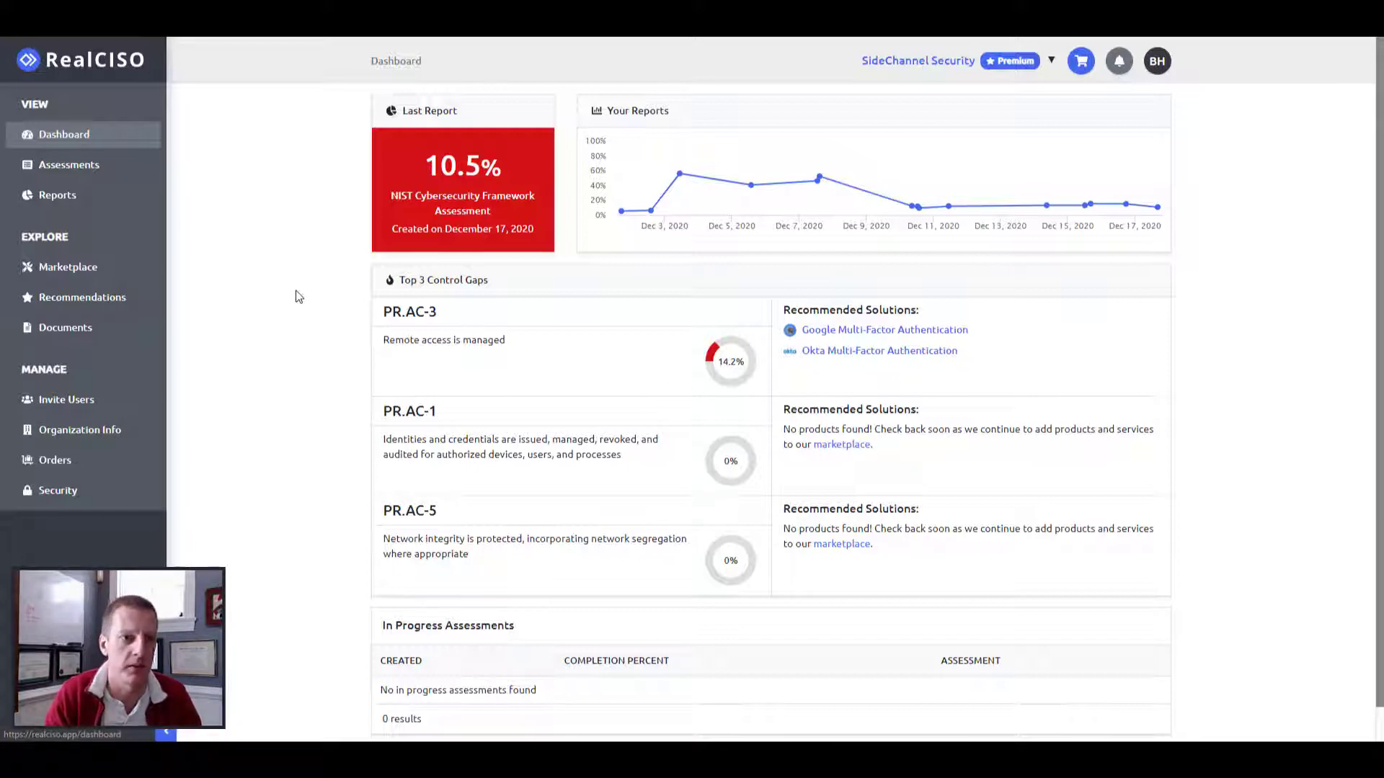
Review the organization's overview and company size, then show Users: 25 end users, 5 privileged, 25 laptops.
{"action": "left_click", "coordinate": [102, 431]}
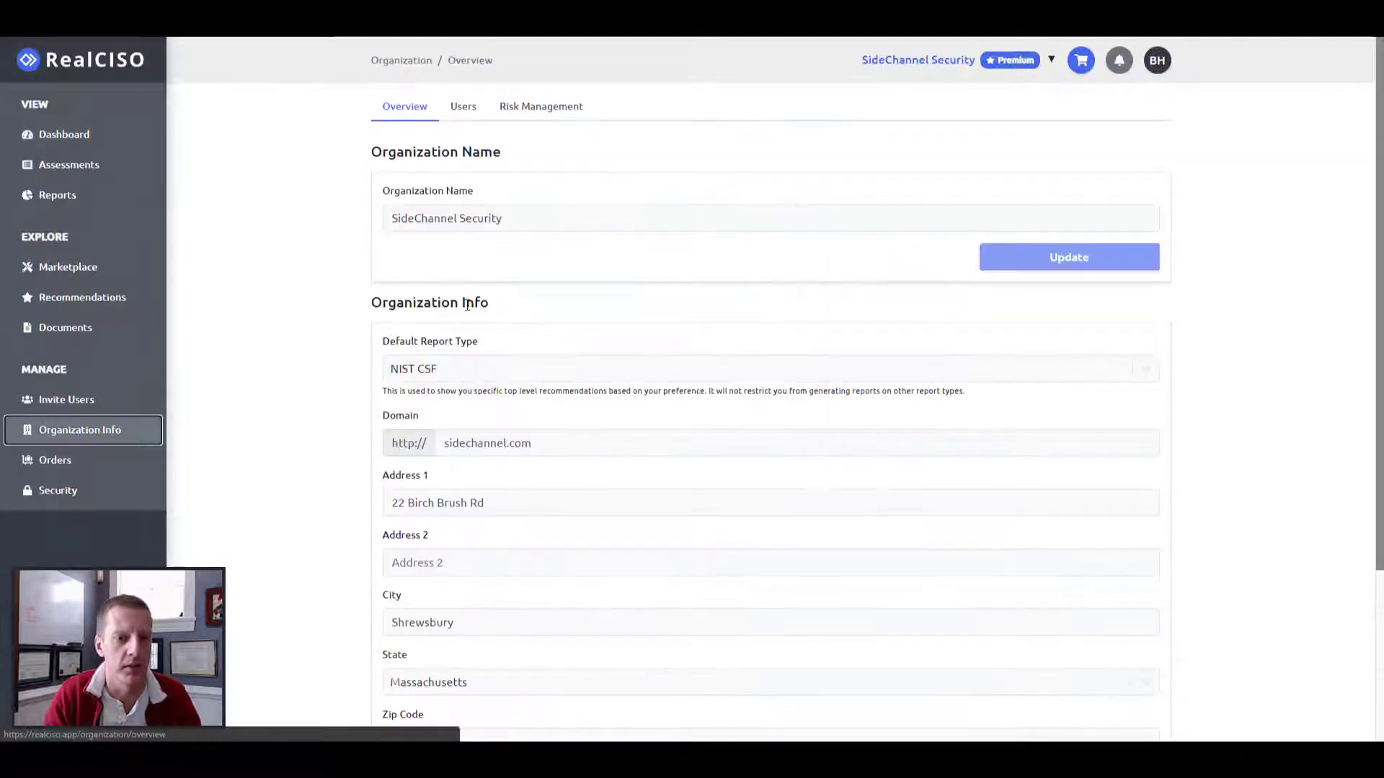
{"action": "scroll", "coordinate": [474, 306], "scroll_direction": "down", "scroll_amount": 1}
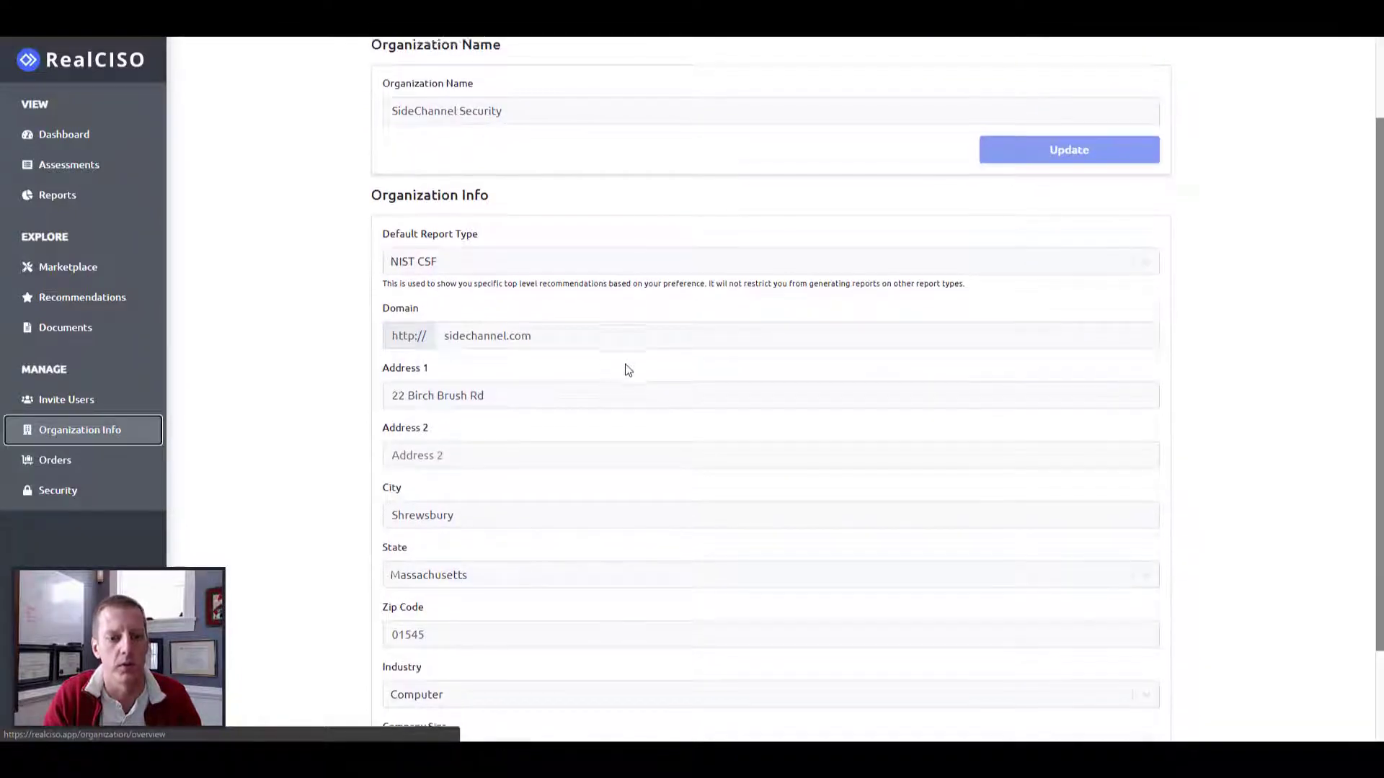
{"action": "scroll", "coordinate": [624, 368], "scroll_direction": "down", "scroll_amount": 1}
{"action": "left_click", "coordinate": [531, 176]}
{"action": "left_click", "coordinate": [519, 170]}
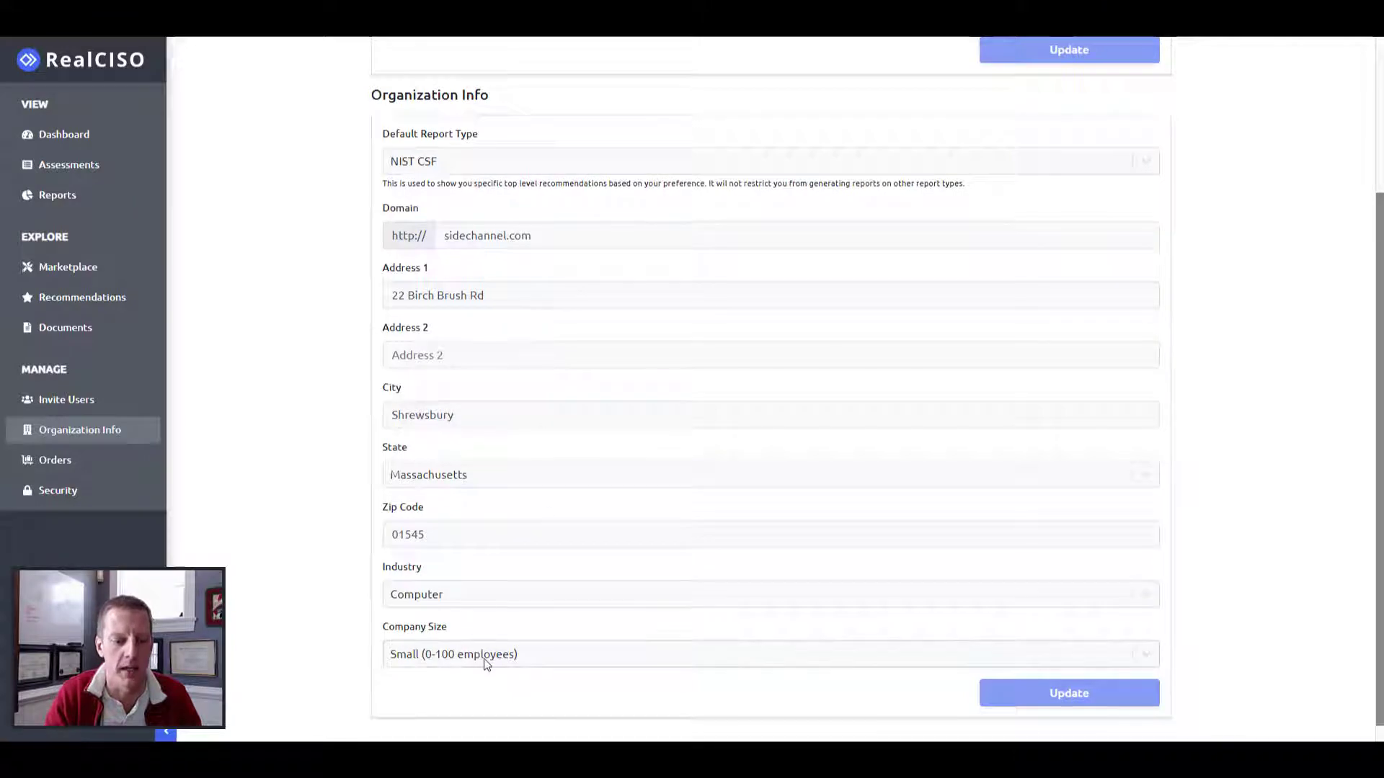
{"action": "left_click", "coordinate": [504, 654]}
{"action": "scroll", "coordinate": [330, 615], "scroll_direction": "up", "scroll_amount": 4}
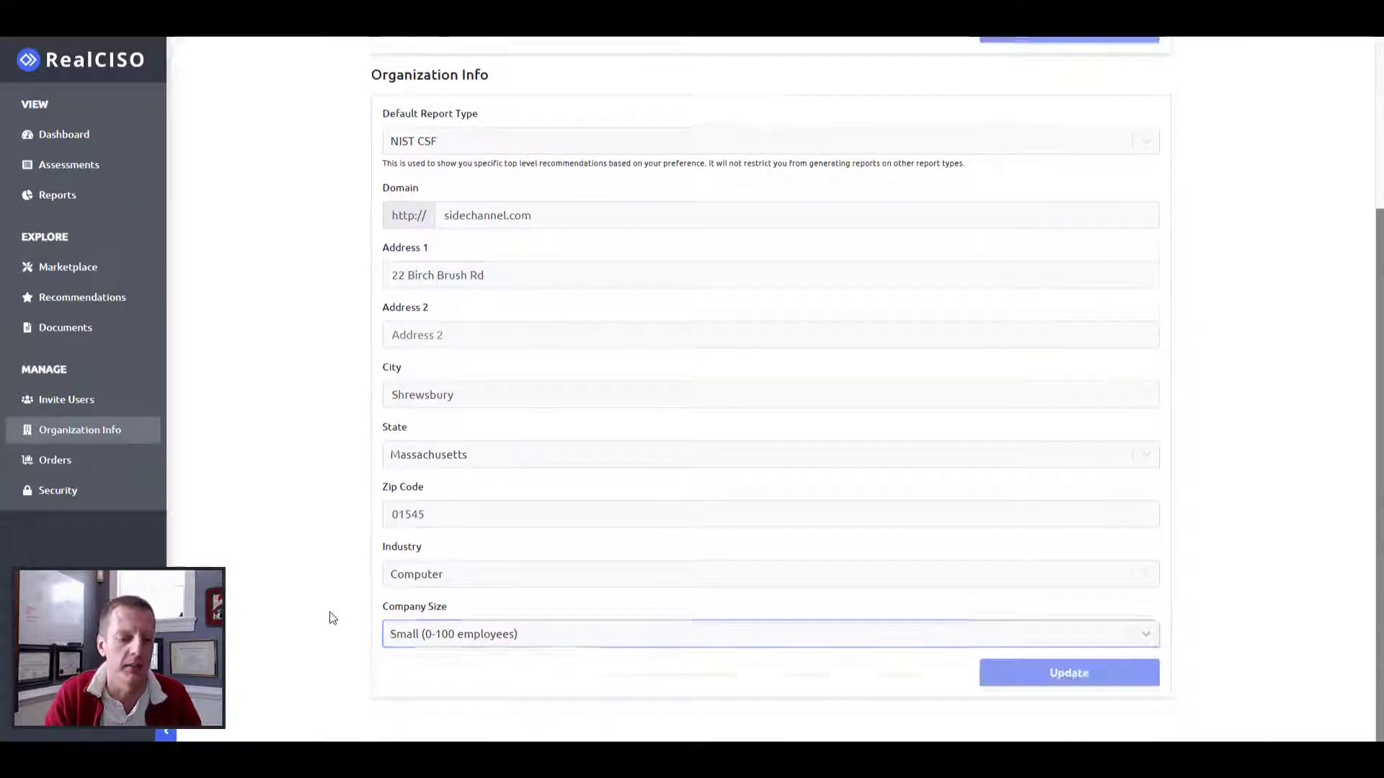
{"action": "left_click", "coordinate": [464, 108]}
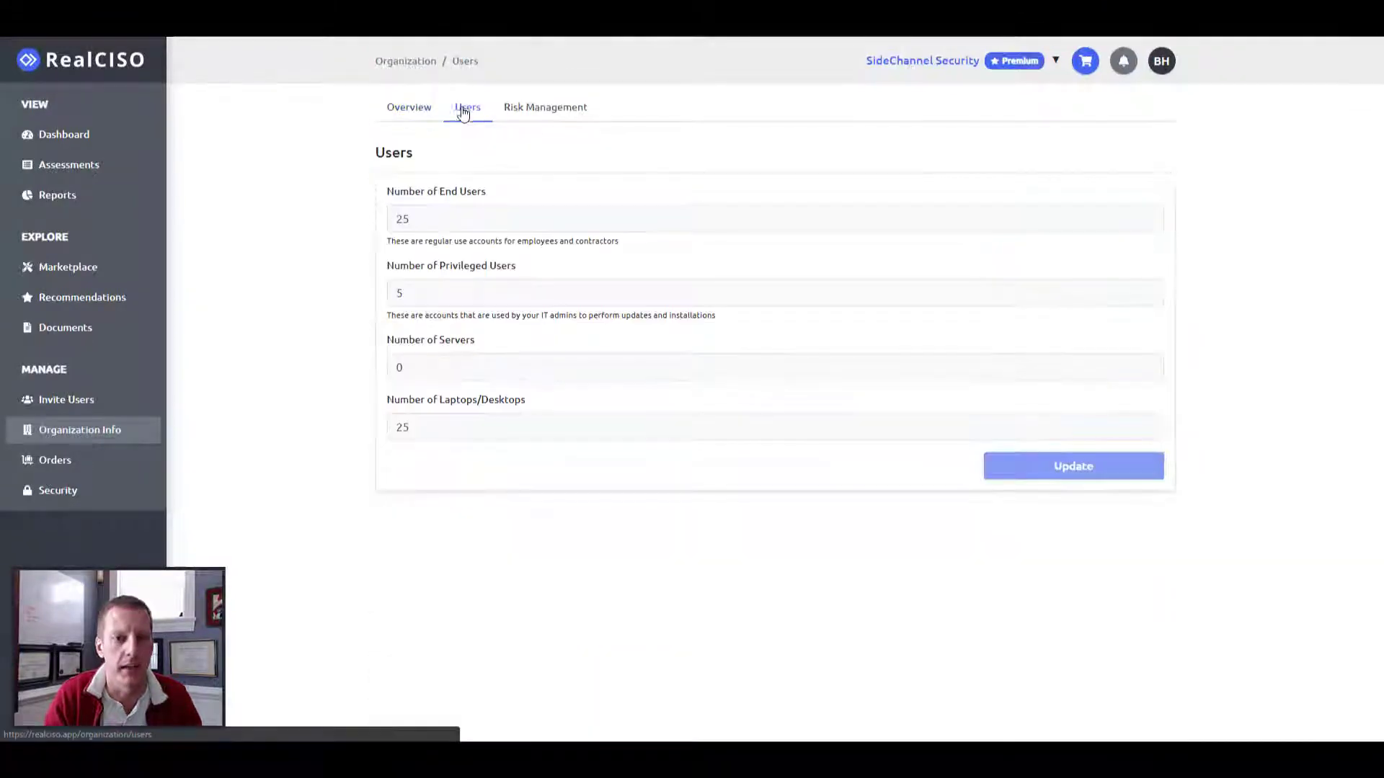
Open the Risk Management tab and look through its experience, program, process and goals checkboxes.
{"action": "left_click", "coordinate": [566, 117]}
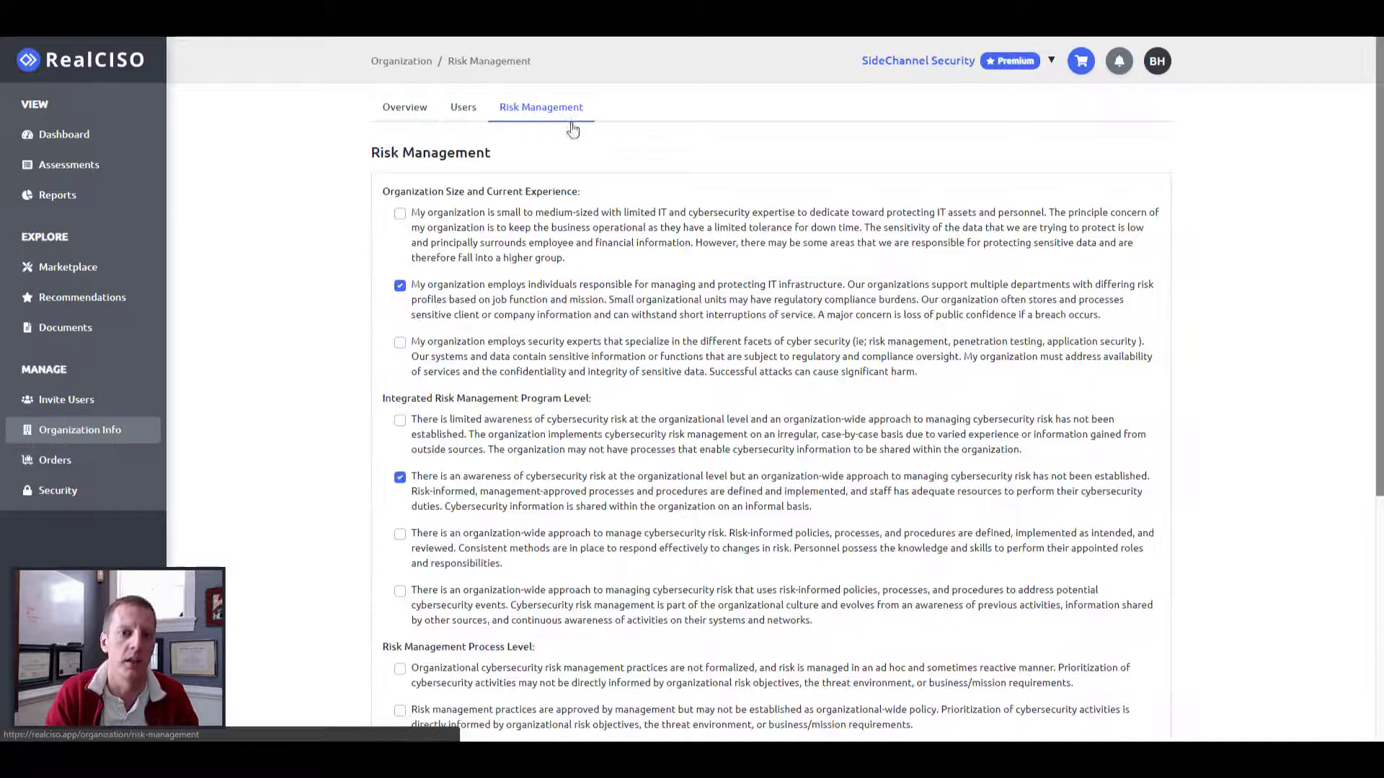
{"action": "scroll", "coordinate": [549, 226], "scroll_direction": "down", "scroll_amount": 1}
{"action": "scroll", "coordinate": [550, 226], "scroll_direction": "down", "scroll_amount": 1}
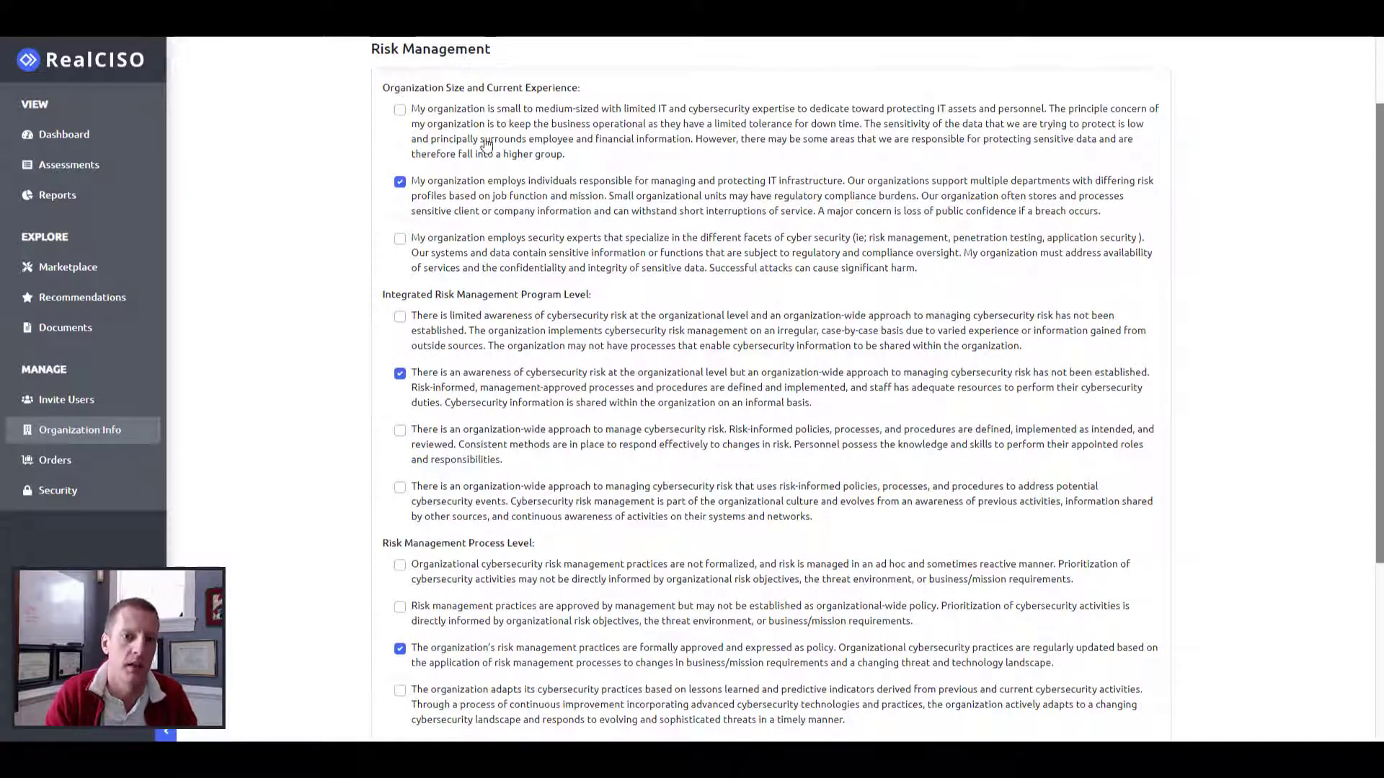
{"action": "scroll", "coordinate": [809, 200], "scroll_direction": "down", "scroll_amount": 4}
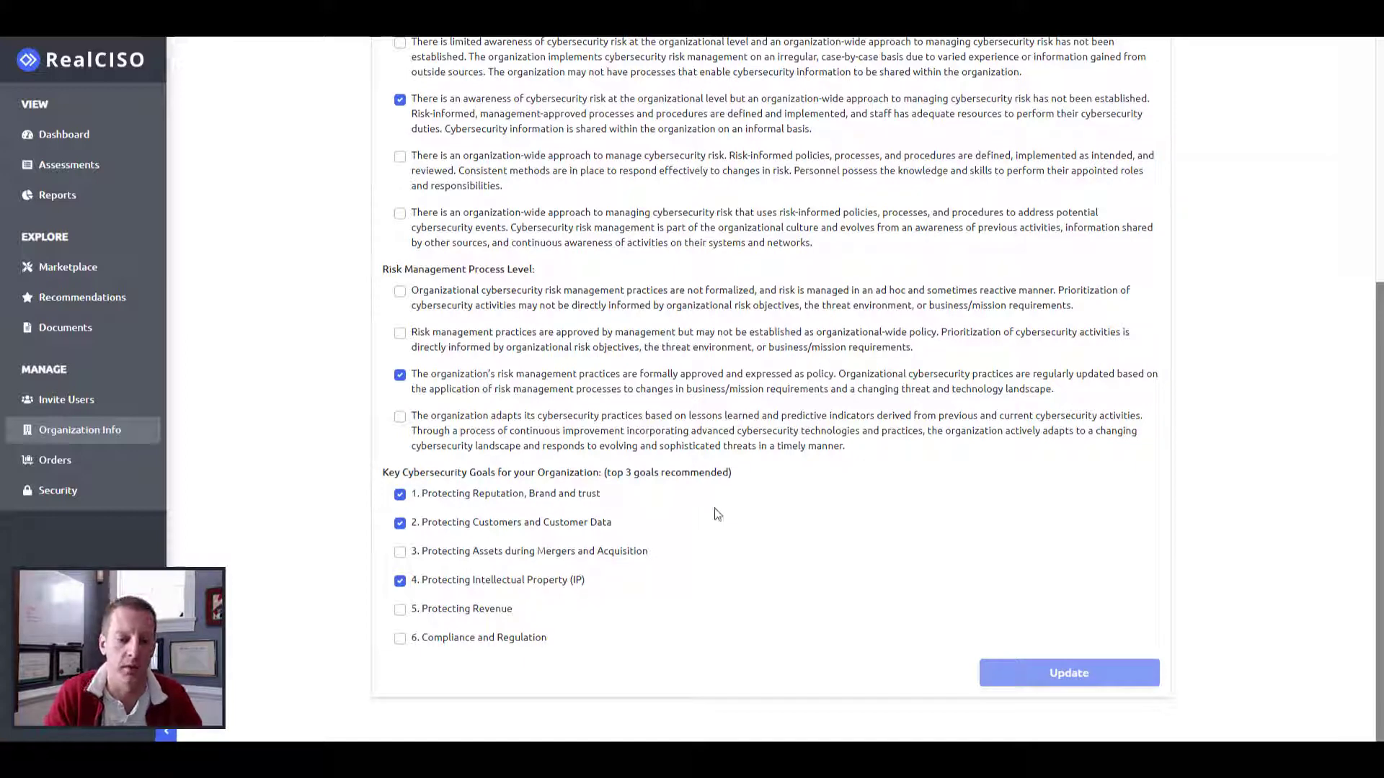
{"action": "scroll", "coordinate": [715, 530], "scroll_direction": "up", "scroll_amount": 3}
{"action": "scroll", "coordinate": [715, 530], "scroll_direction": "up", "scroll_amount": 3}
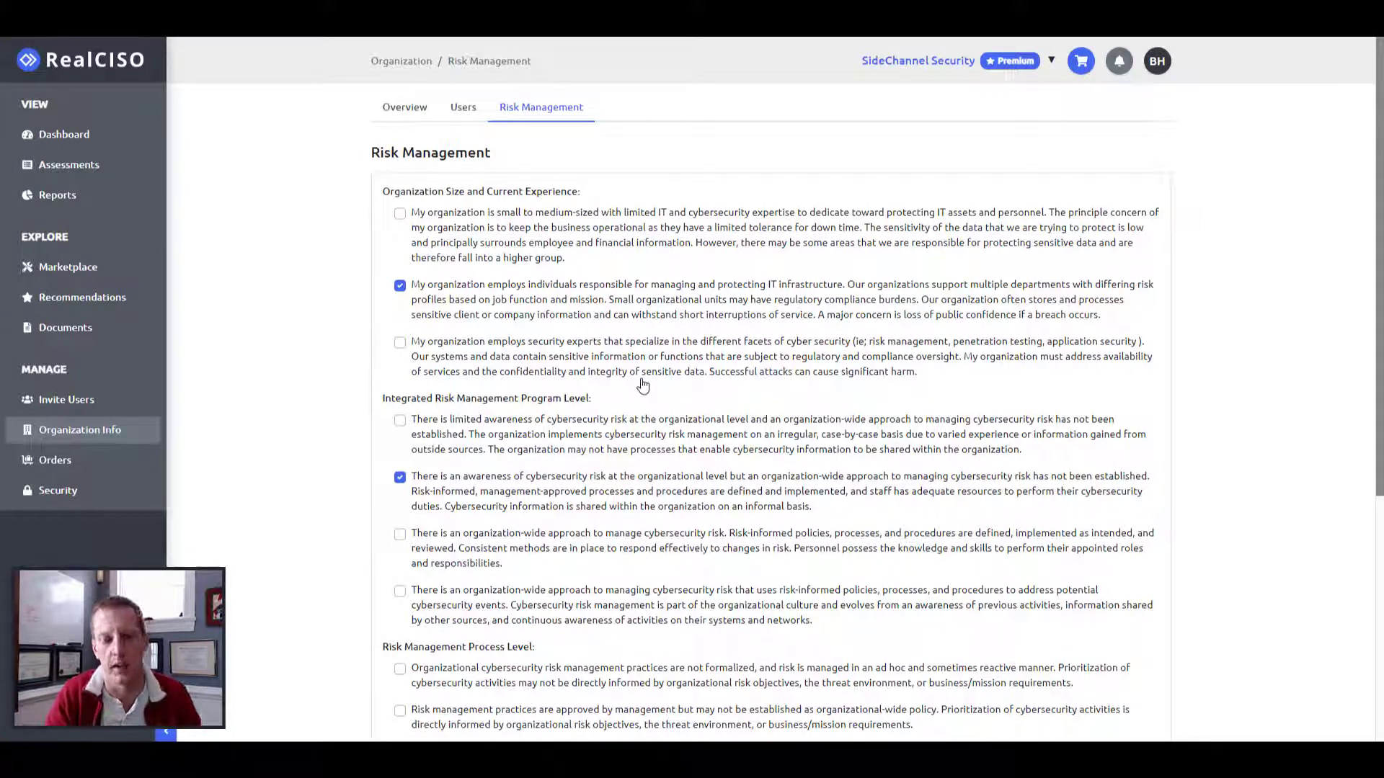
Go back to the Dashboard and inspect the report history chart next to the 10.5% last report.
{"action": "left_click", "coordinate": [72, 137]}
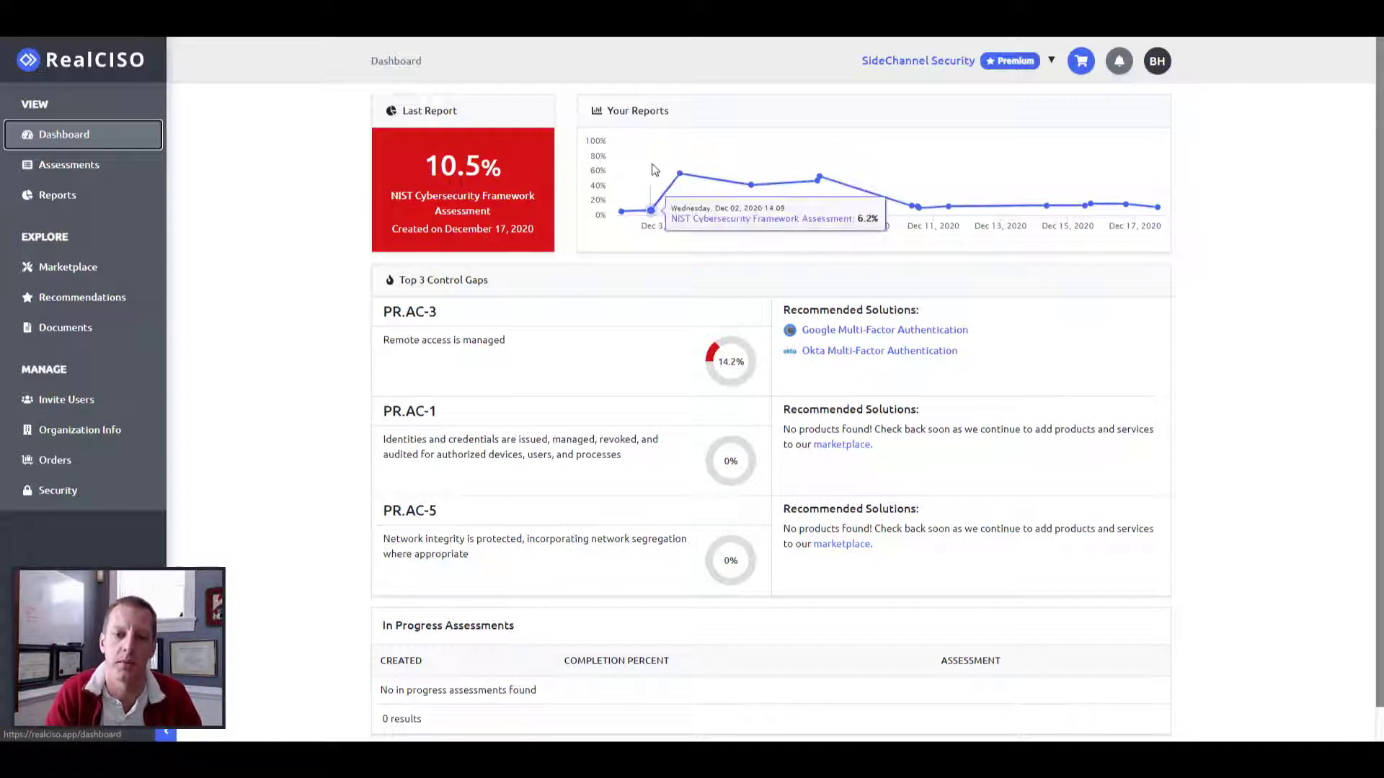
{"action": "mouse_move", "coordinate": [791, 189]}
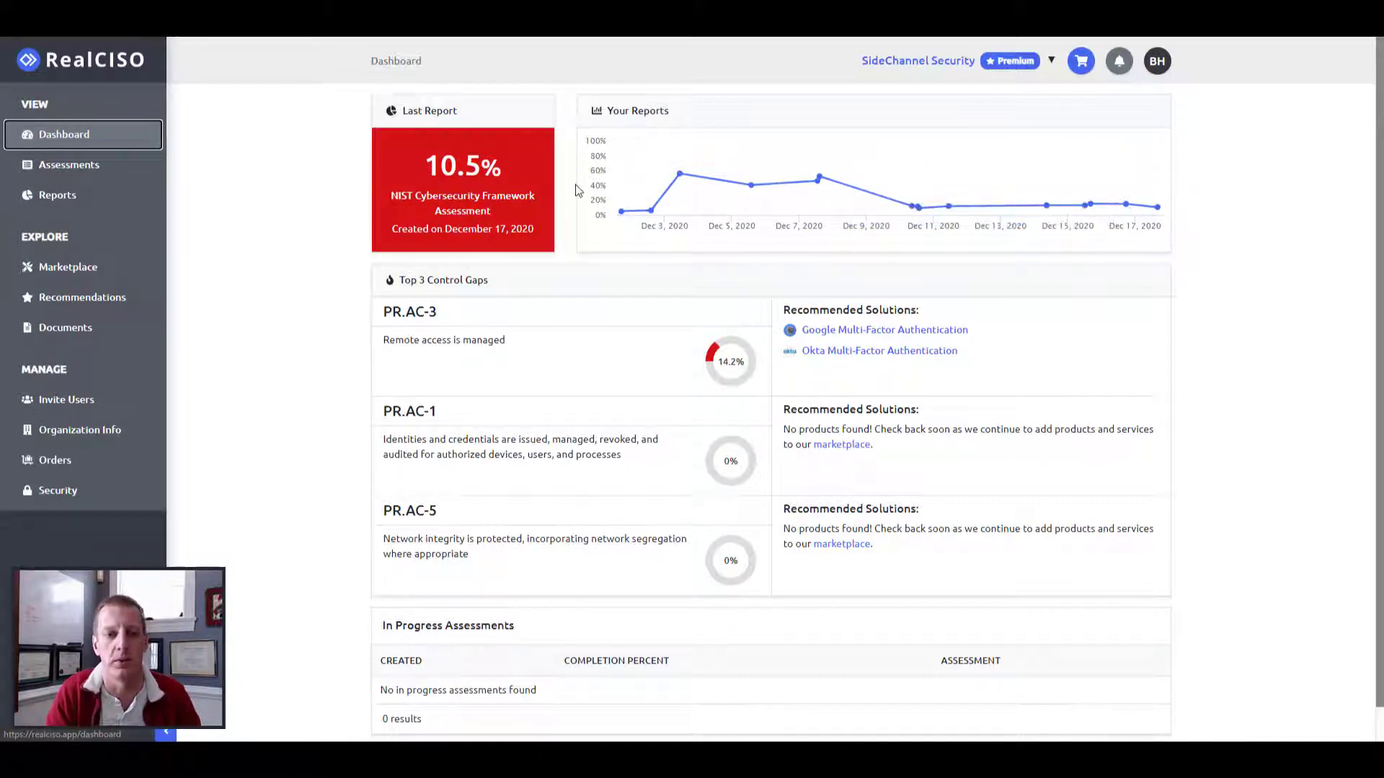
Open the latest NIST CSF report, then go to the list of 16 completed assessments.
{"action": "left_click", "coordinate": [519, 185]}
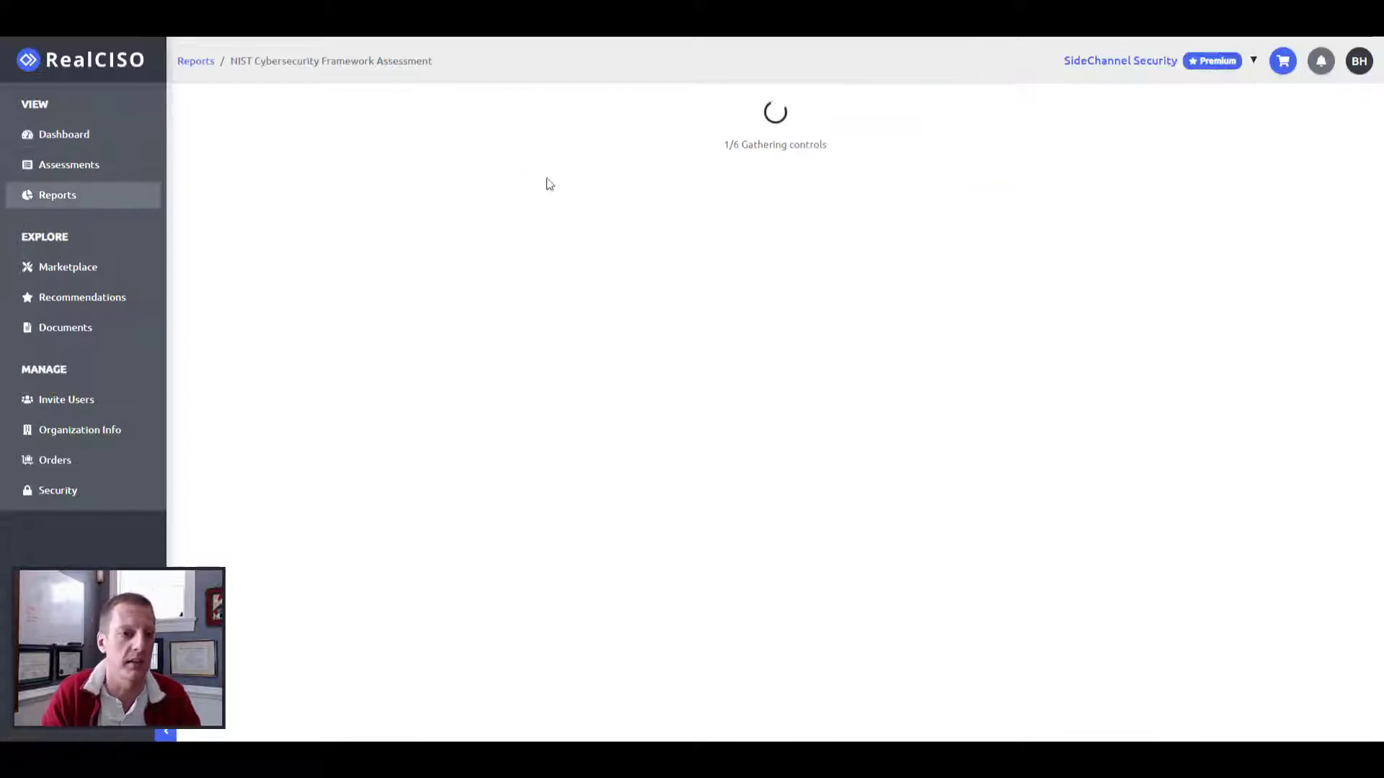
{"action": "left_click", "coordinate": [120, 170]}
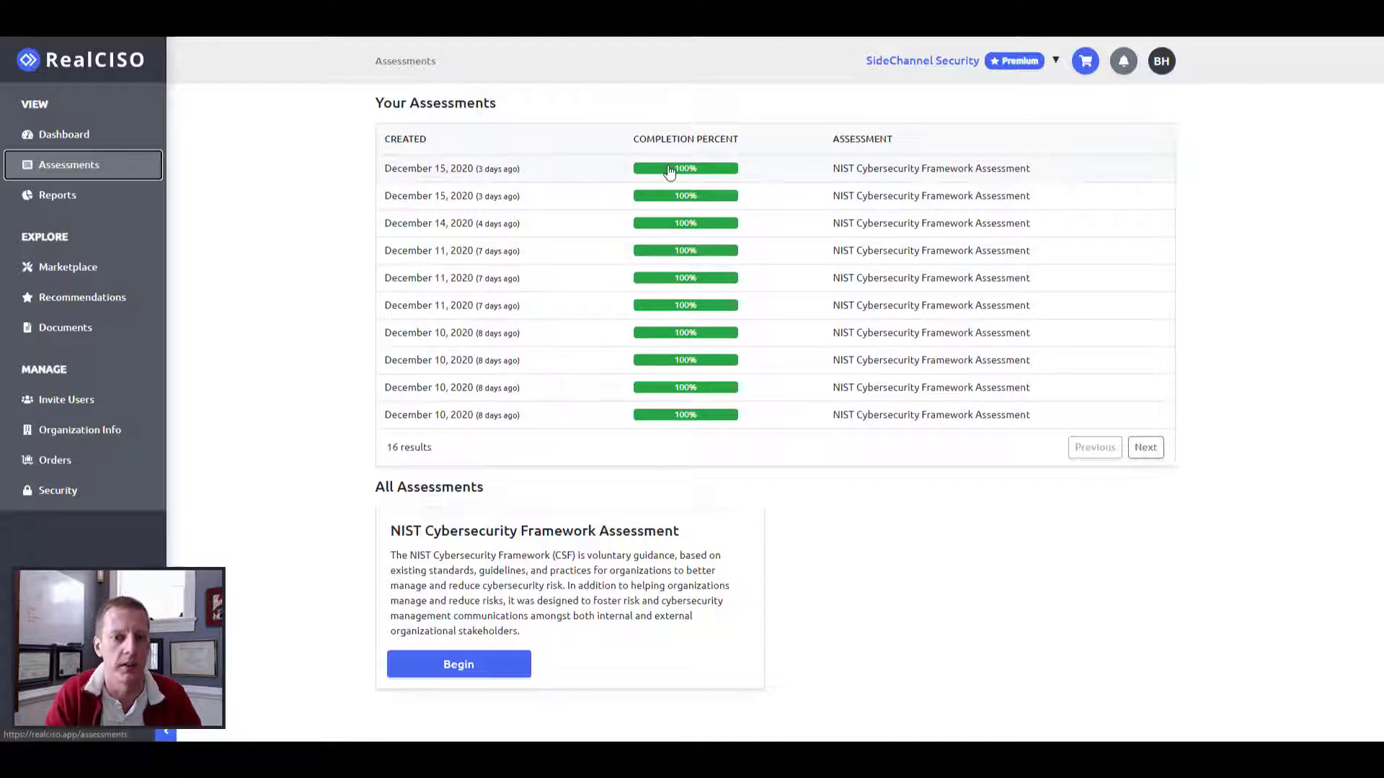
Begin a new NIST CSF assessment created from the latest completed one, with 45/45 answered.
{"action": "left_click", "coordinate": [433, 670]}
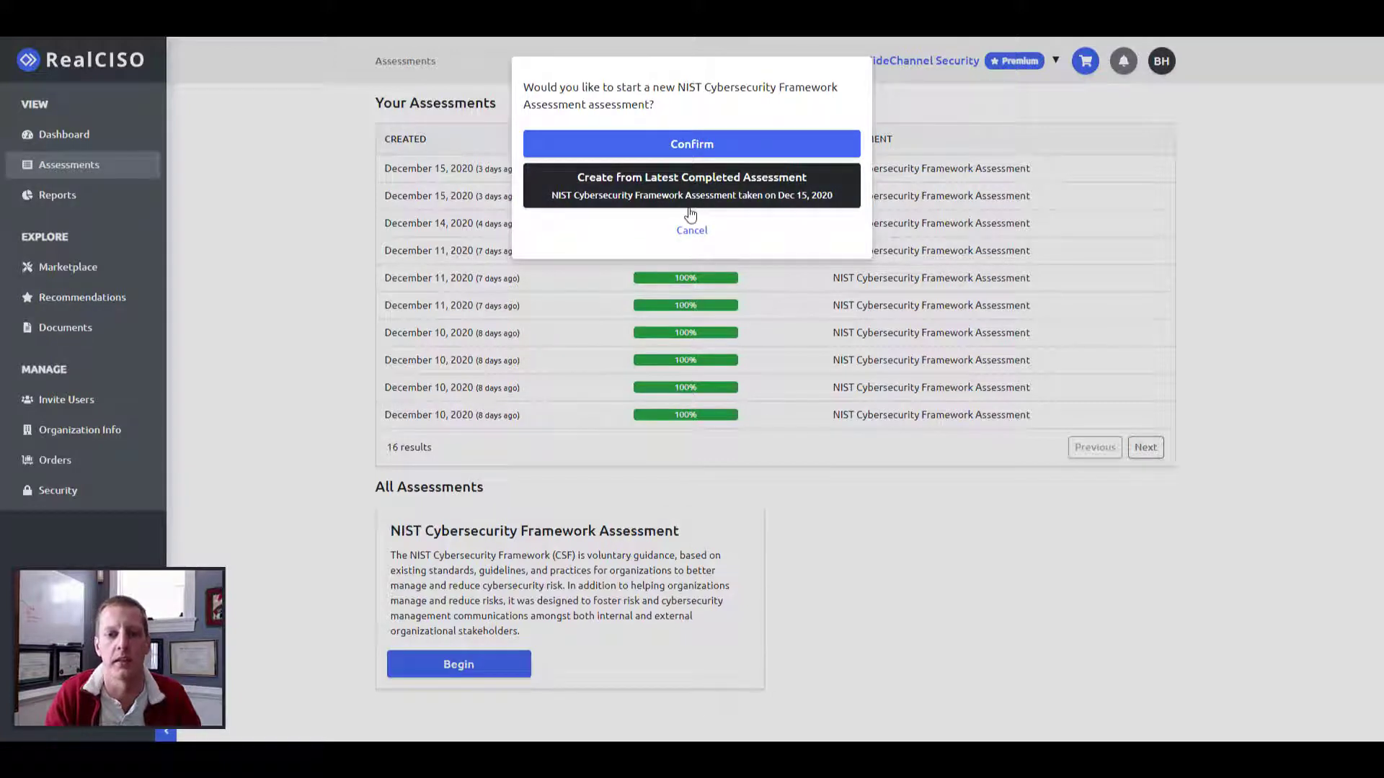
{"action": "left_click", "coordinate": [714, 191]}
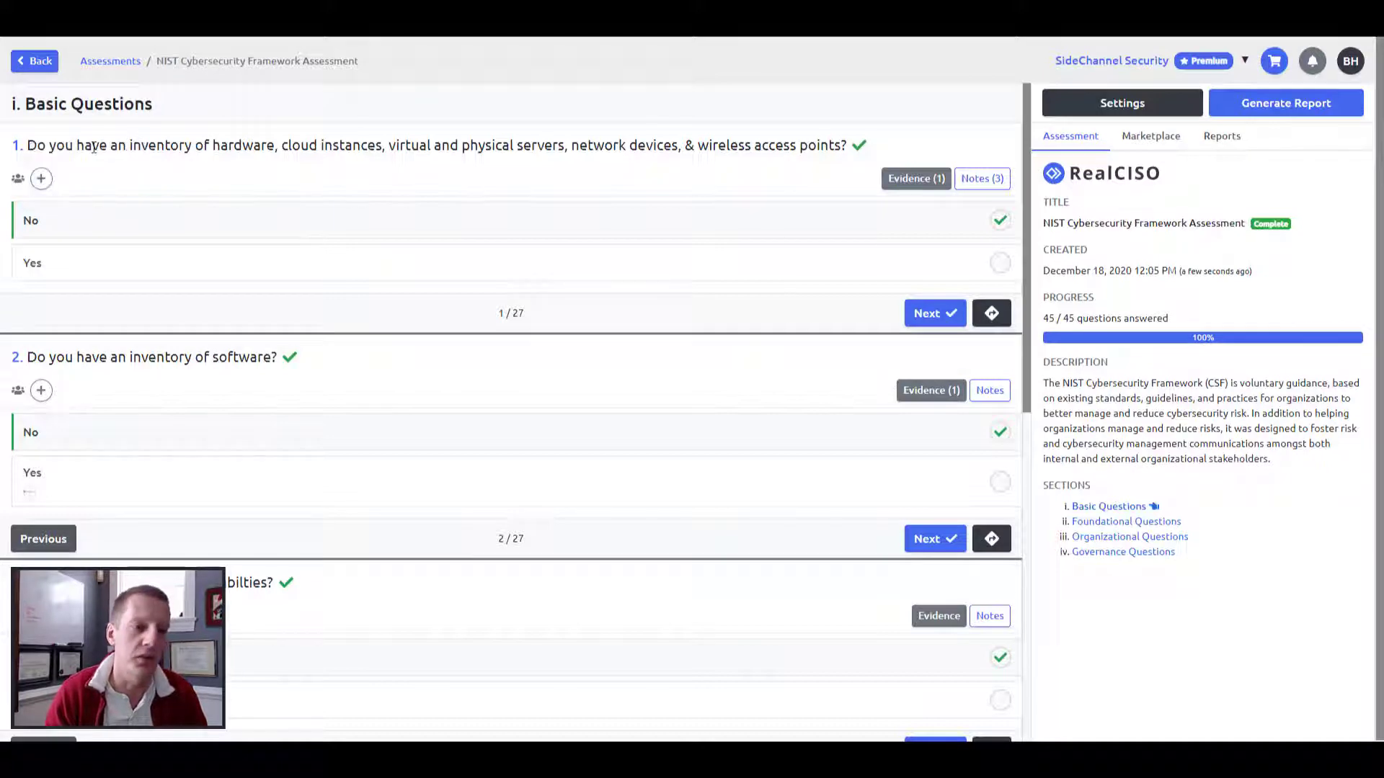
{"action": "left_click_drag", "start_coordinate": [26, 145], "coordinate": [848, 148]}
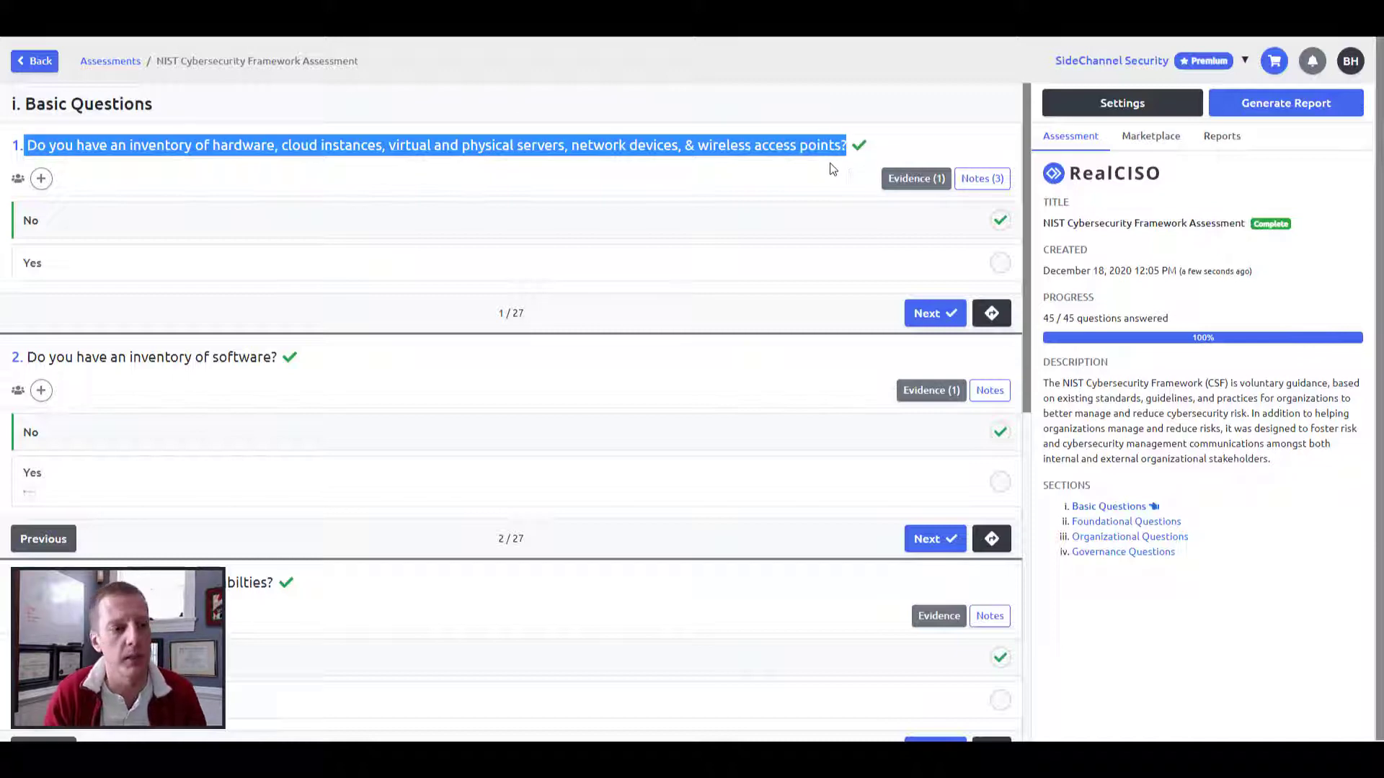
{"action": "left_click", "coordinate": [773, 145]}
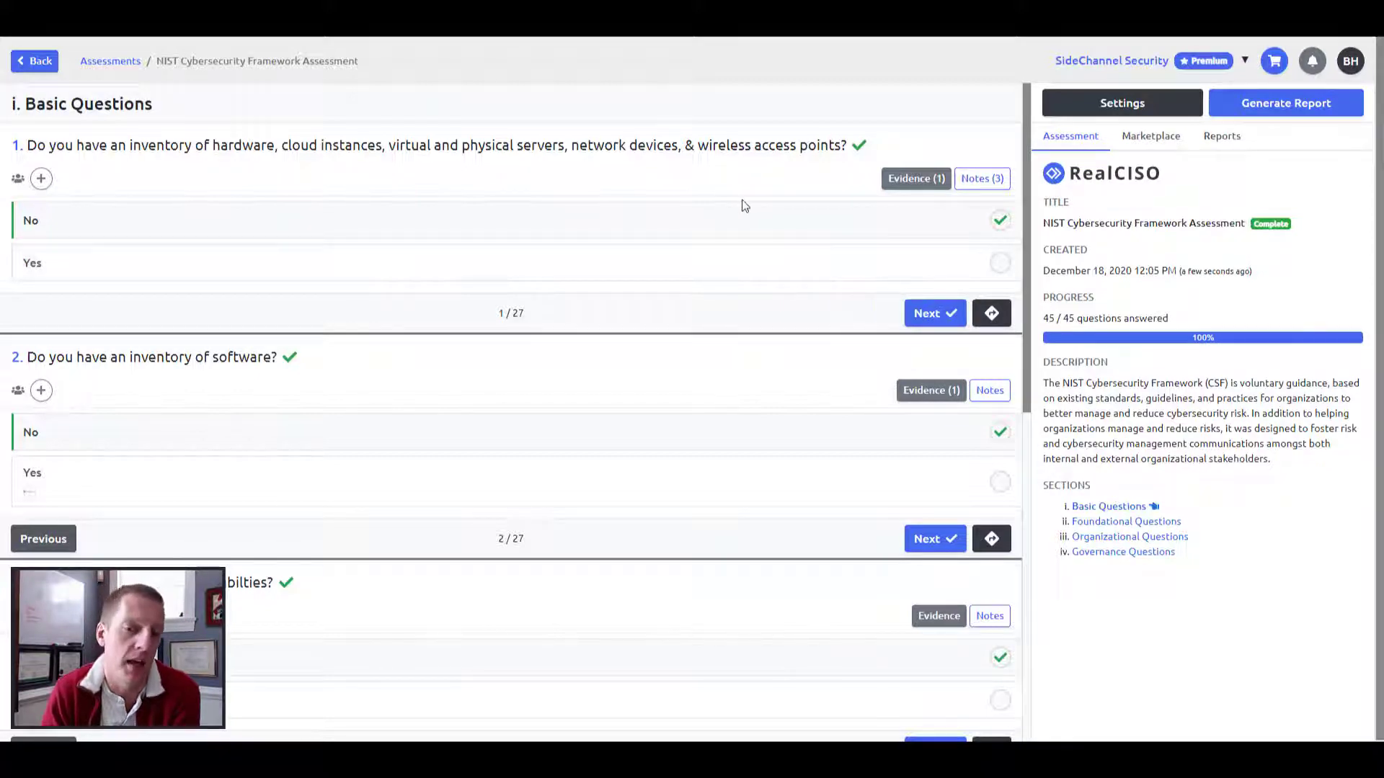
{"action": "left_click", "coordinate": [1006, 270]}
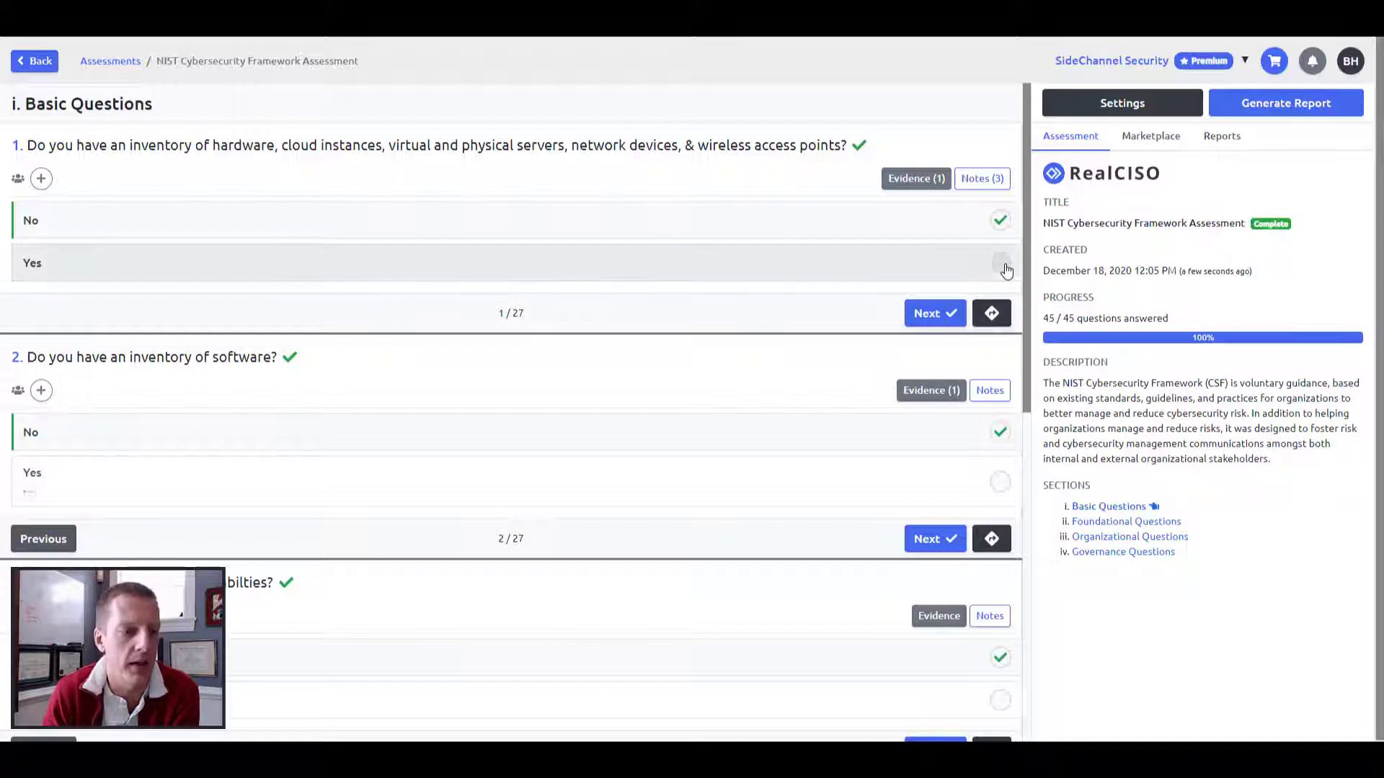
{"action": "left_click", "coordinate": [1001, 216]}
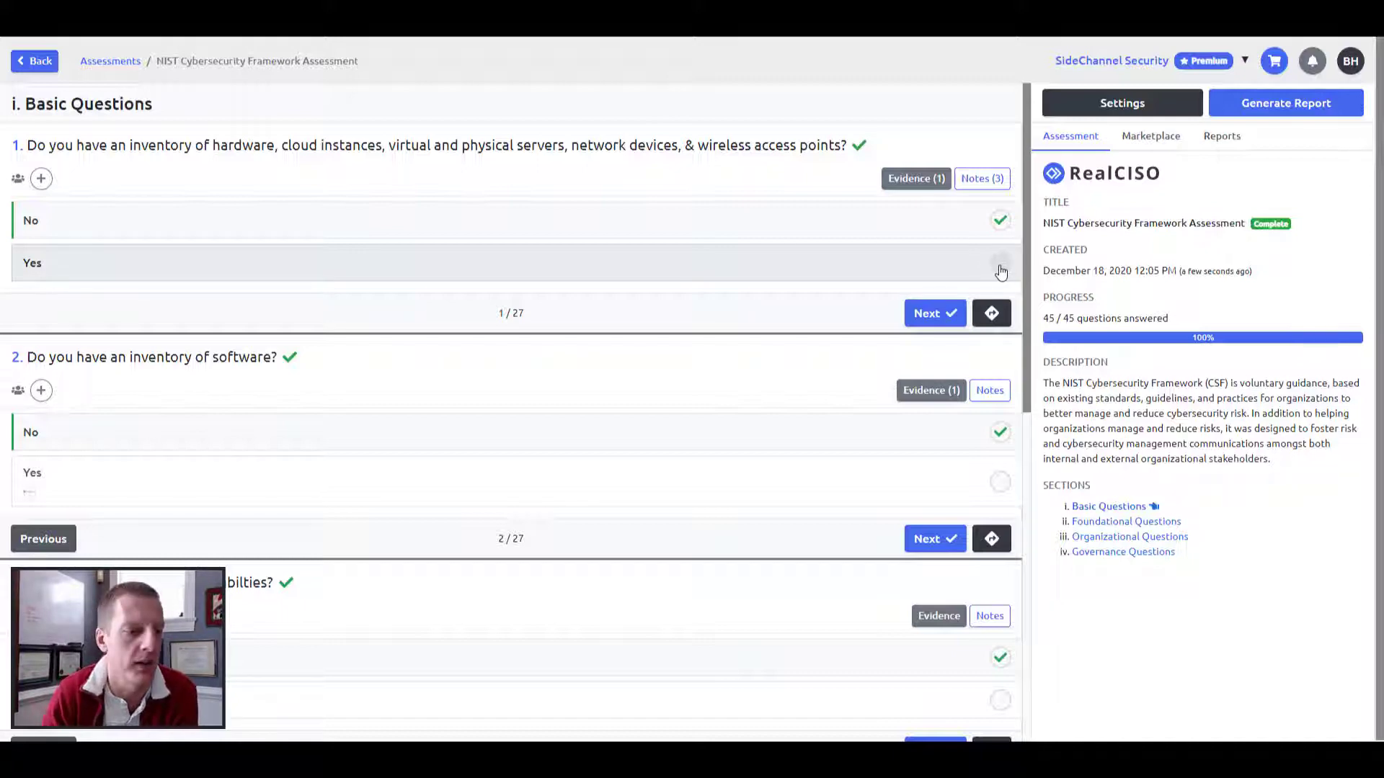
Answer Yes to the hardware inventory question, Passive for 1.1 and Ad hoc for 1.2.
{"action": "left_click", "coordinate": [1001, 270]}
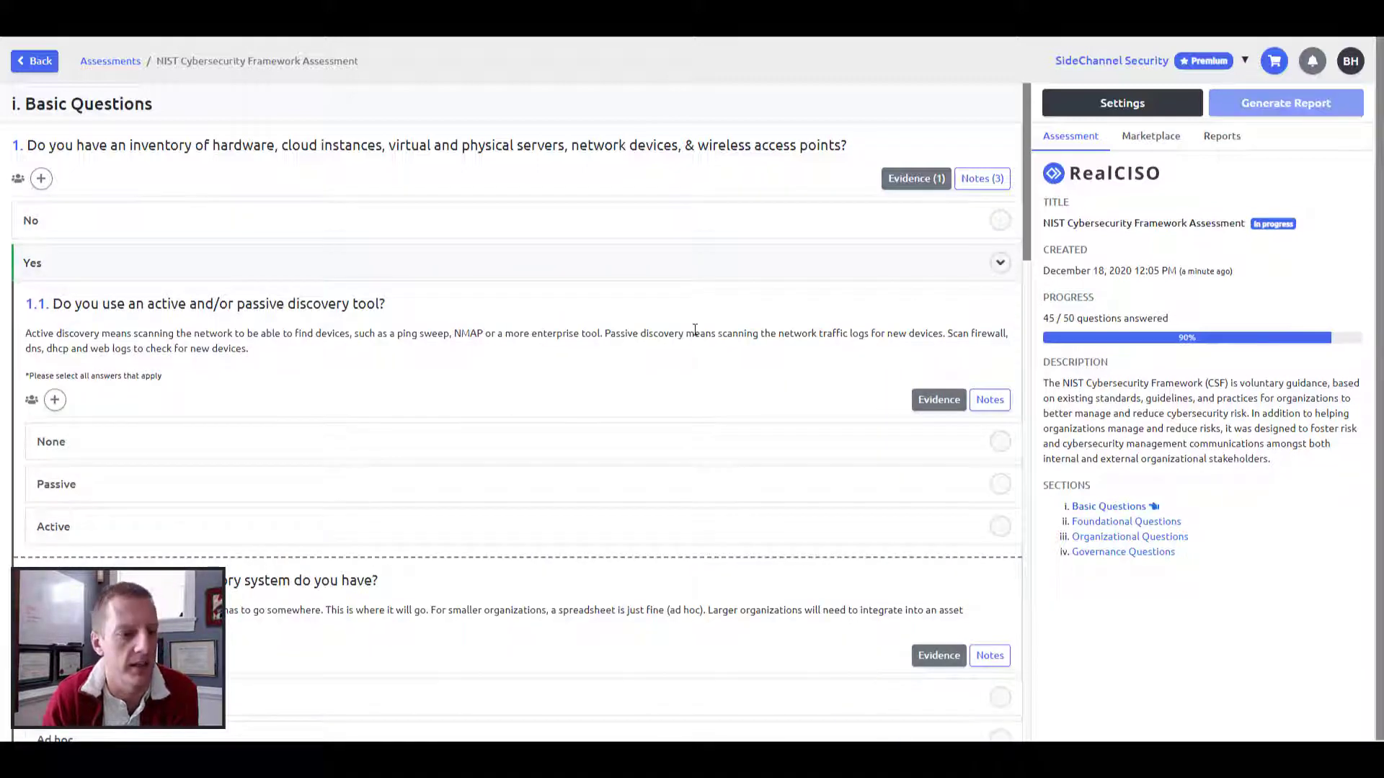
{"action": "scroll", "coordinate": [695, 329], "scroll_direction": "down", "scroll_amount": 1}
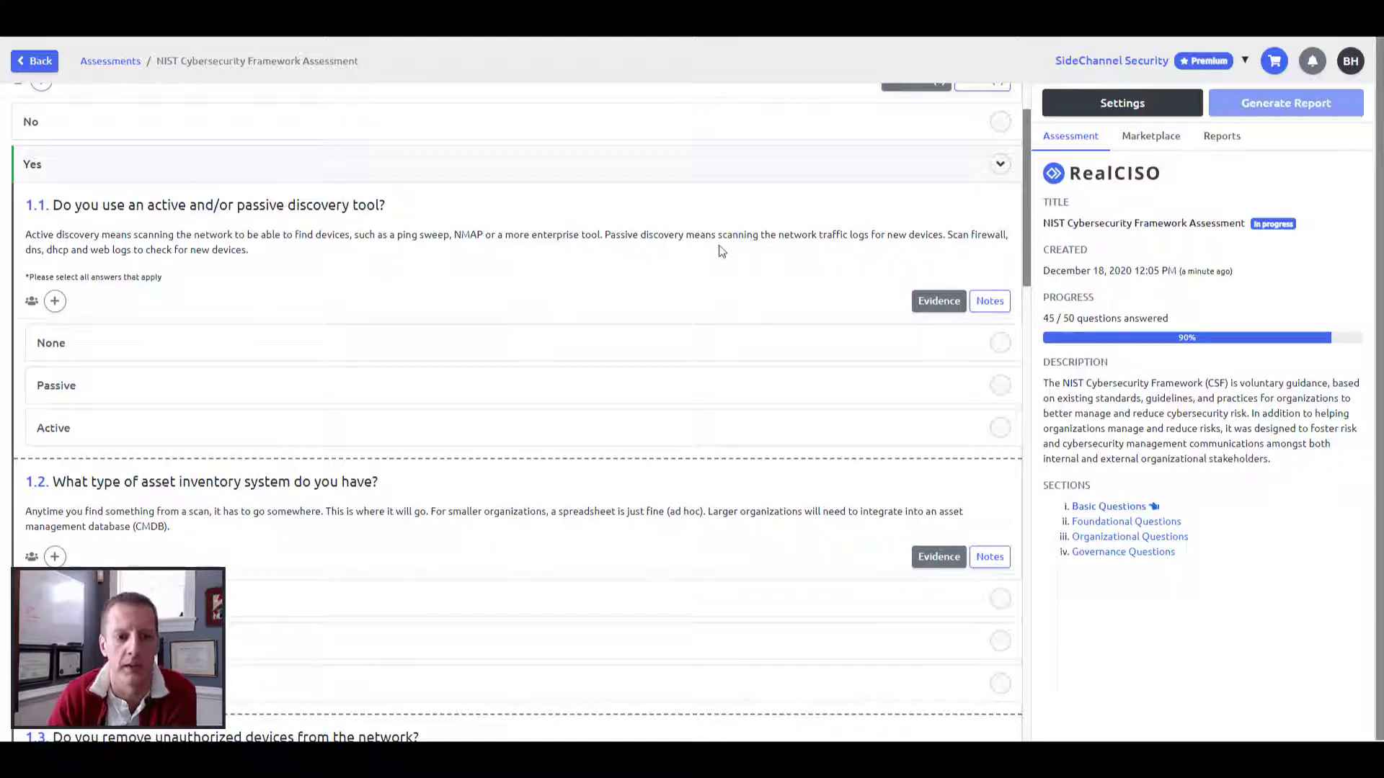
{"action": "left_click_drag", "start_coordinate": [25, 241], "coordinate": [256, 264]}
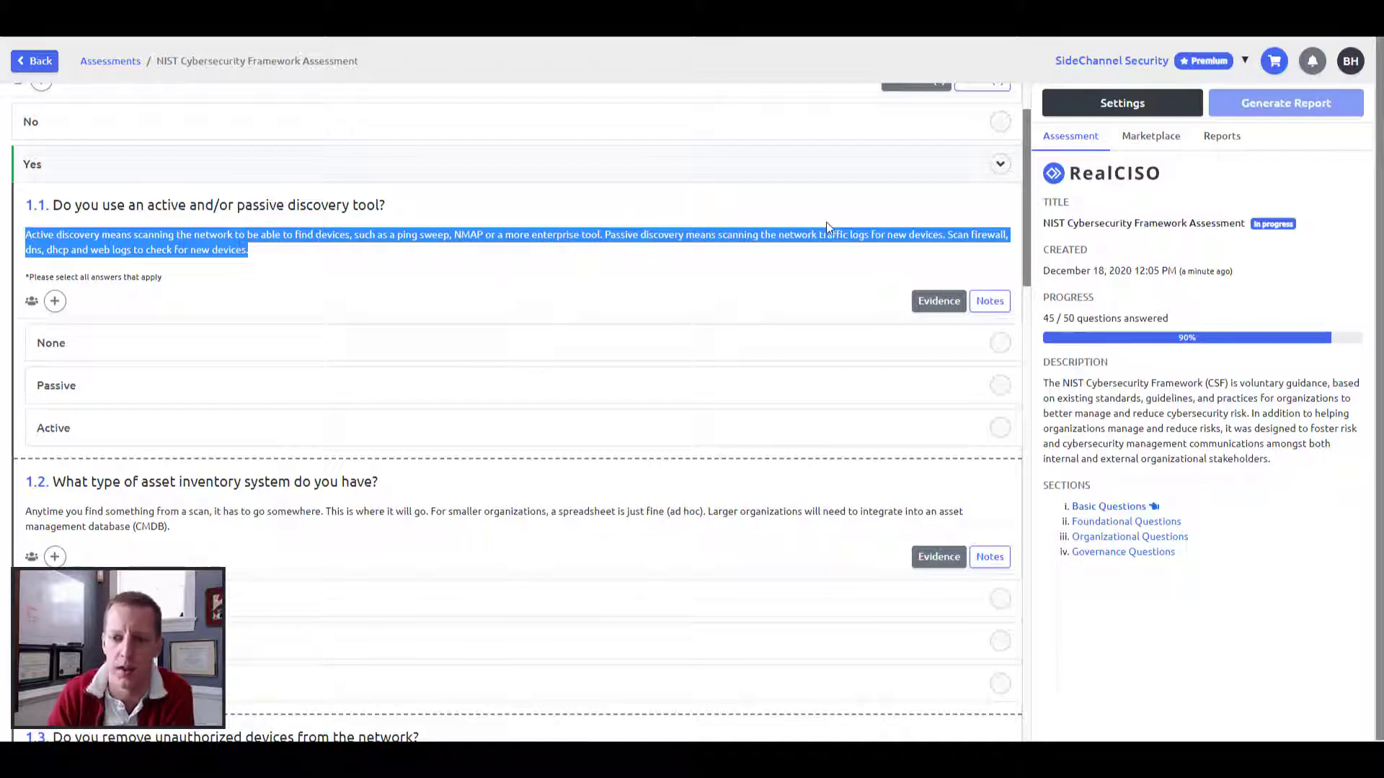
{"action": "left_click", "coordinate": [1006, 393]}
{"action": "scroll", "coordinate": [994, 465], "scroll_direction": "down", "scroll_amount": 2}
{"action": "scroll", "coordinate": [995, 465], "scroll_direction": "down", "scroll_amount": 3}
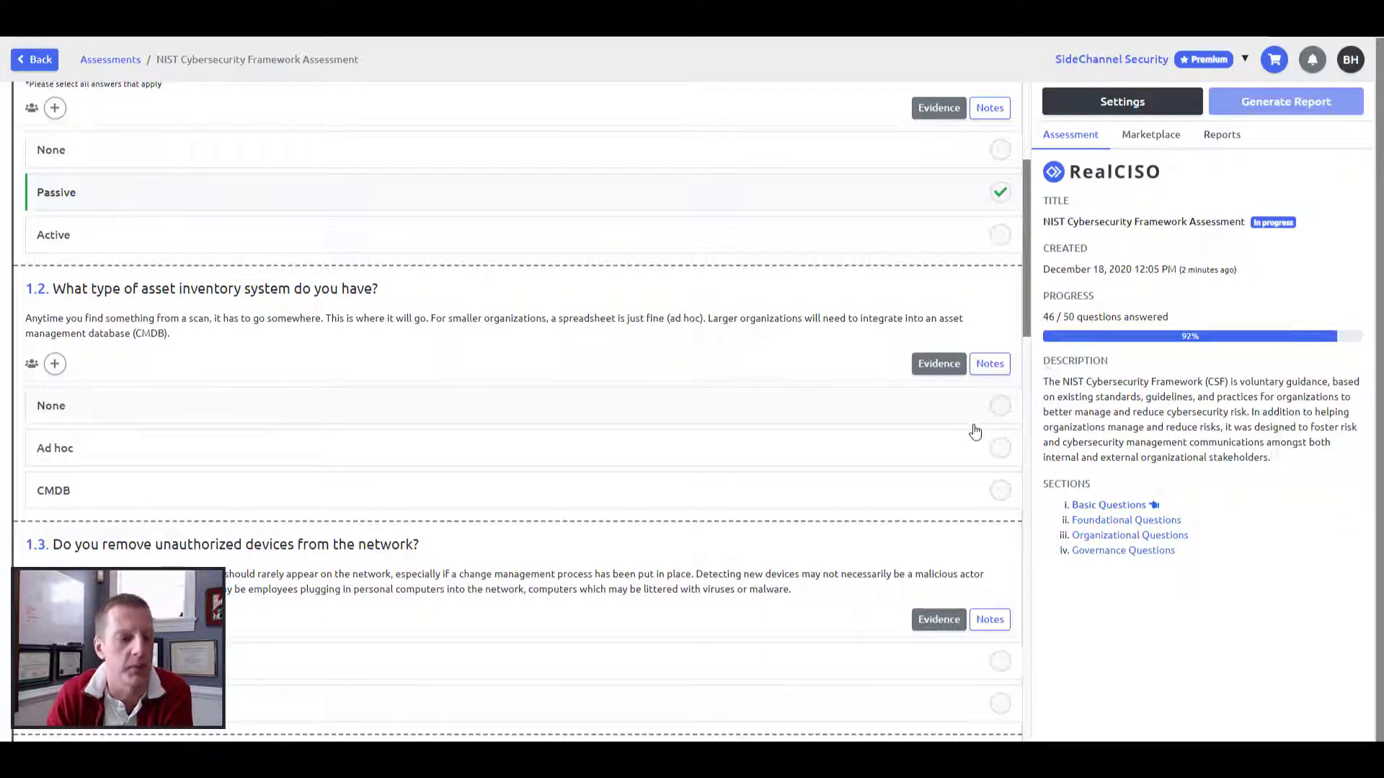
{"action": "left_click", "coordinate": [1000, 491]}
{"action": "scroll", "coordinate": [1002, 497], "scroll_direction": "down", "scroll_amount": 3}
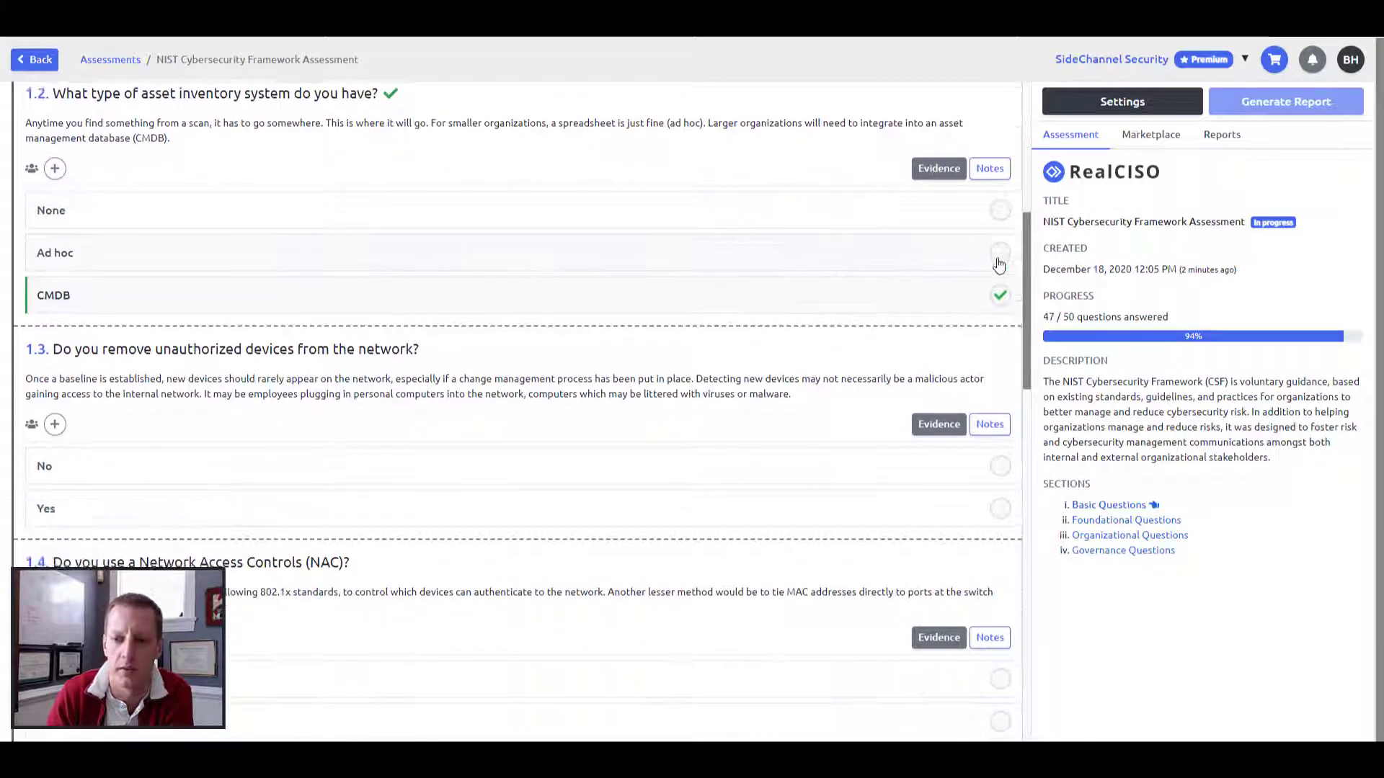
{"action": "left_click", "coordinate": [1001, 250]}
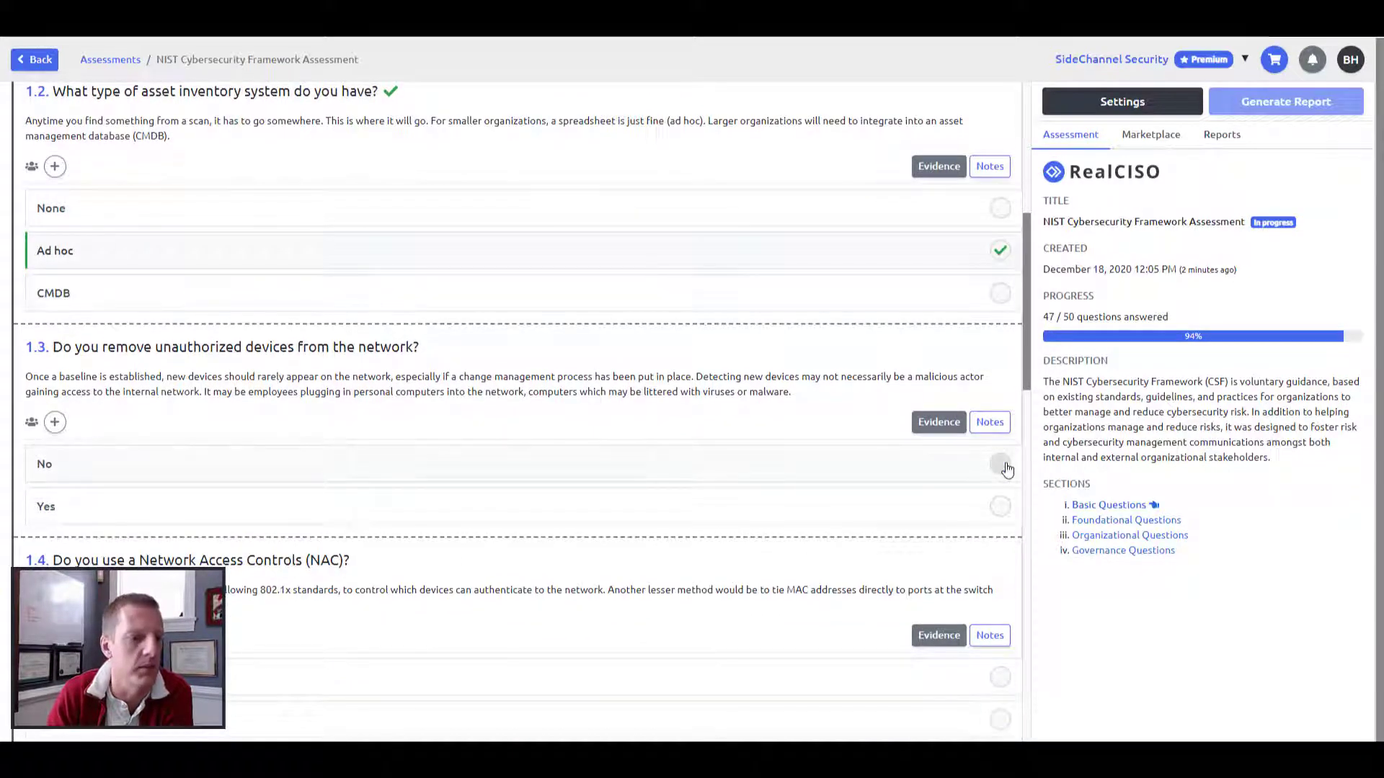
Answer No to questions 1.3, 1.4 and 1.5, bringing the assessment to 50/50 complete.
{"action": "scroll", "coordinate": [1004, 461], "scroll_direction": "down", "scroll_amount": 1}
{"action": "scroll", "coordinate": [825, 306], "scroll_direction": "down", "scroll_amount": 1}
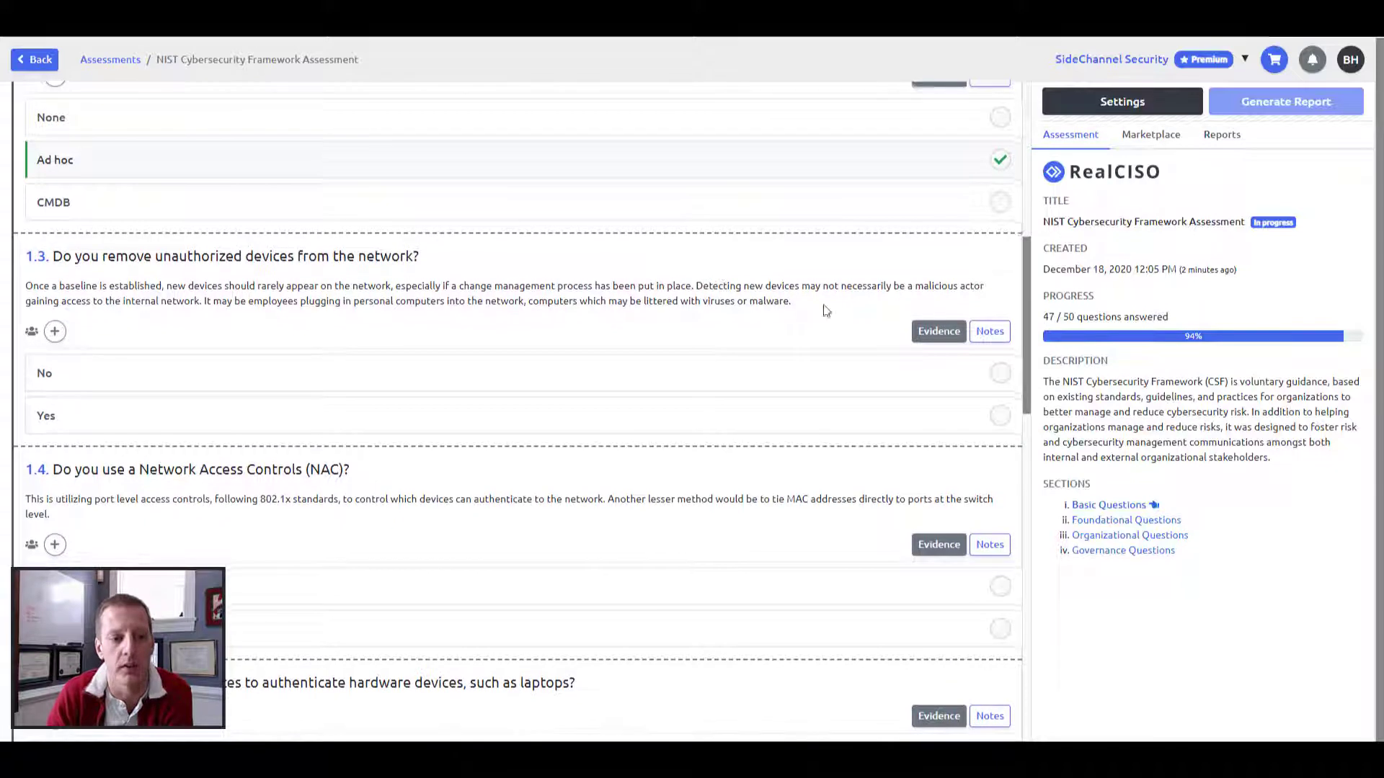
{"action": "left_click", "coordinate": [1000, 365]}
{"action": "scroll", "coordinate": [998, 389], "scroll_direction": "down", "scroll_amount": 3}
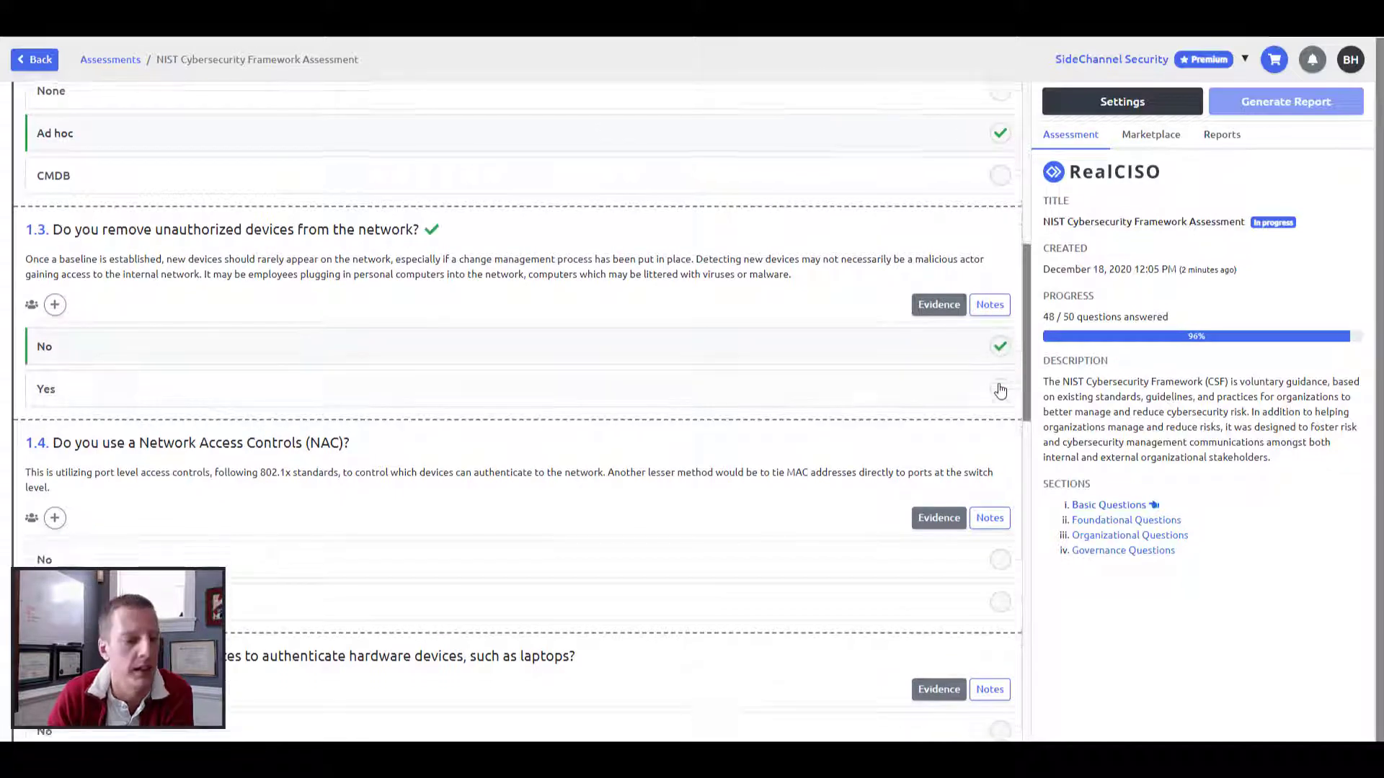
{"action": "left_click", "coordinate": [999, 397]}
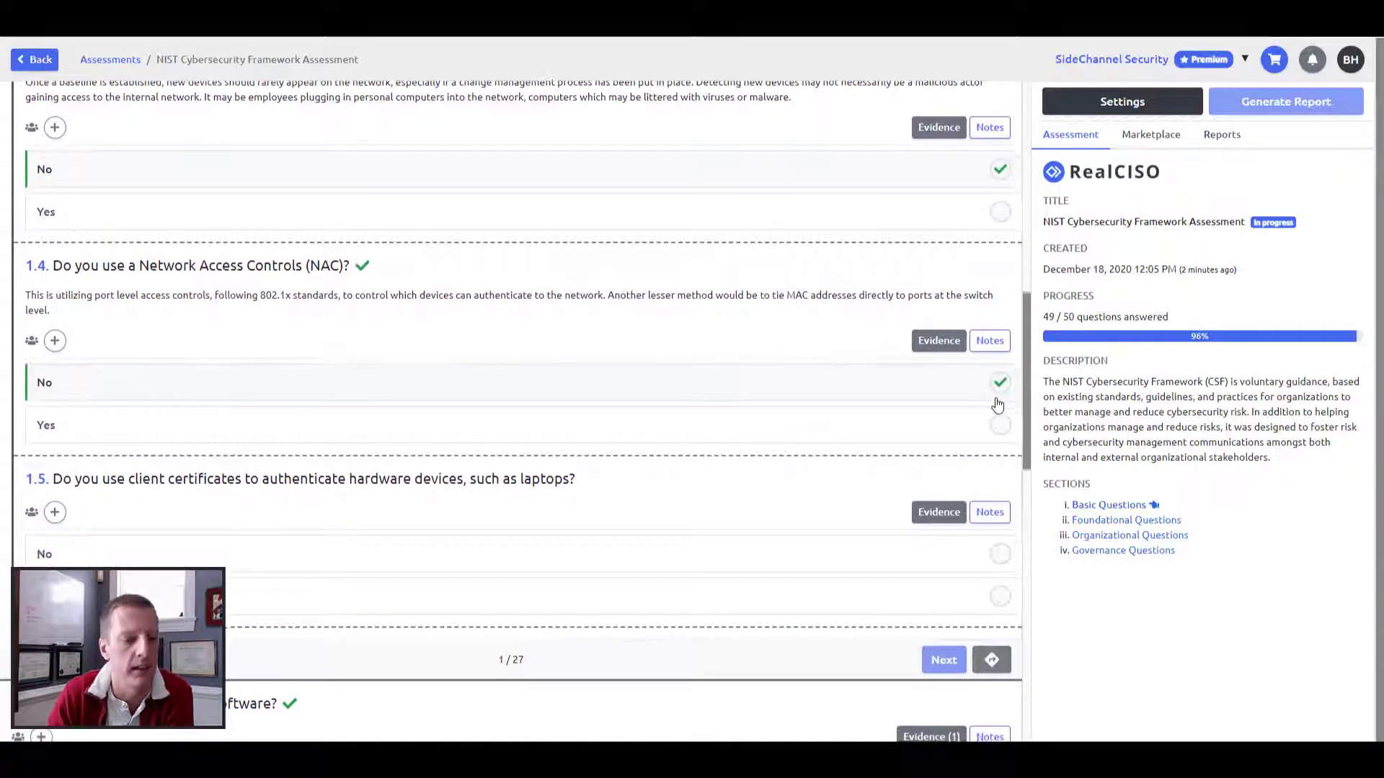
{"action": "scroll", "coordinate": [993, 400], "scroll_direction": "down", "scroll_amount": 3}
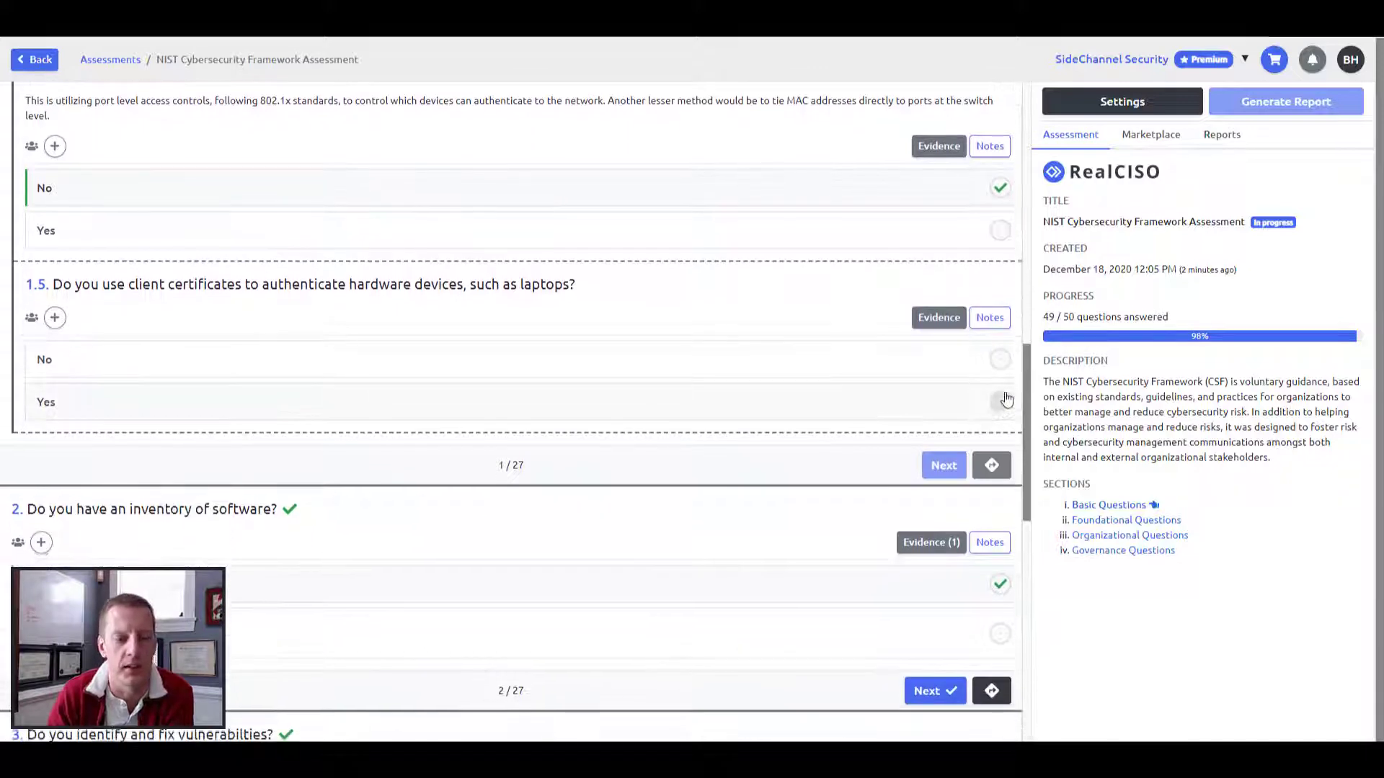
{"action": "left_click", "coordinate": [999, 356]}
{"action": "scroll", "coordinate": [997, 374], "scroll_direction": "up", "scroll_amount": 3}
{"action": "scroll", "coordinate": [968, 310], "scroll_direction": "down", "scroll_amount": 10}
In Foundational Questions, set question 8 to Yes, with 8.1–8.3 Yes and 8.4 No.
{"action": "scroll", "coordinate": [968, 310], "scroll_direction": "down", "scroll_amount": 3}
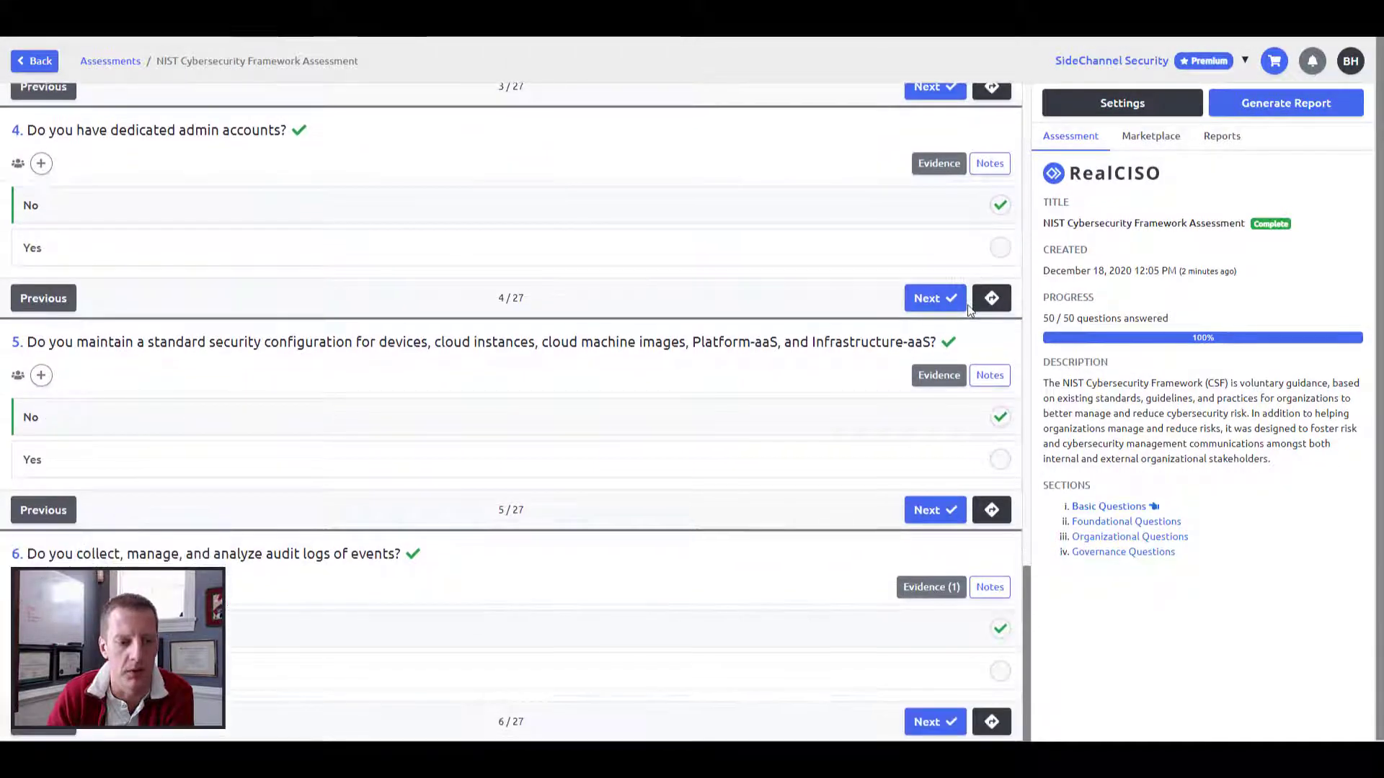
{"action": "left_click", "coordinate": [1128, 519]}
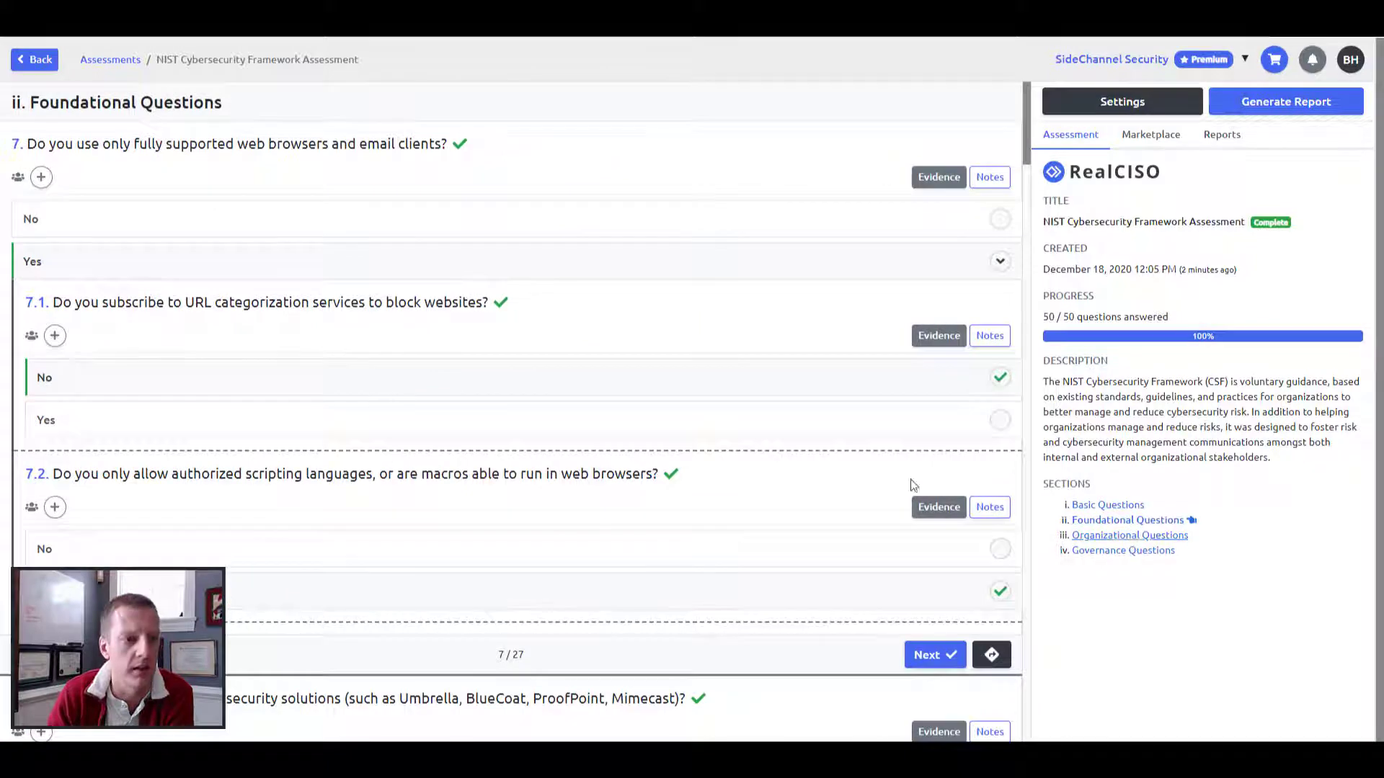
{"action": "scroll", "coordinate": [876, 478], "scroll_direction": "down", "scroll_amount": 5}
{"action": "scroll", "coordinate": [937, 439], "scroll_direction": "down", "scroll_amount": 2}
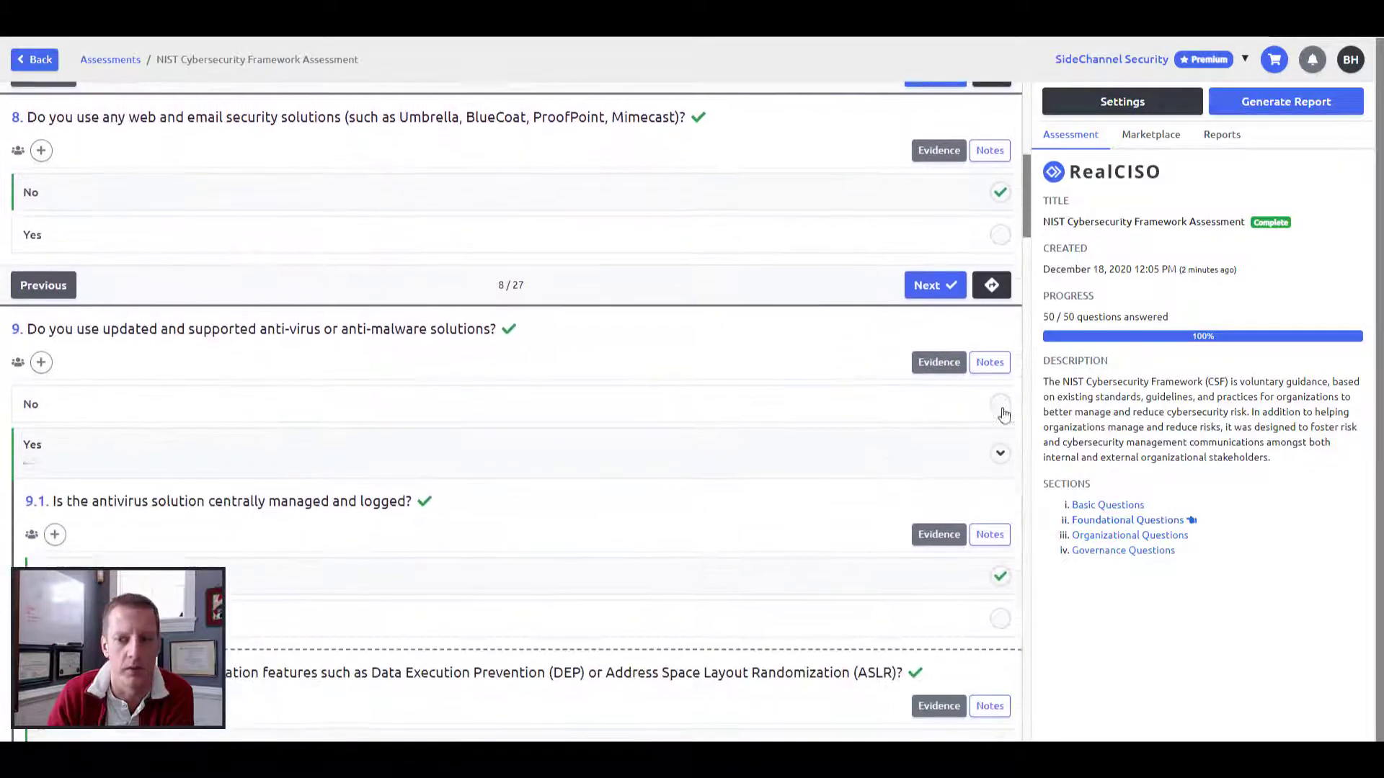
{"action": "left_click", "coordinate": [1000, 222]}
{"action": "left_click", "coordinate": [1000, 382]}
{"action": "left_click", "coordinate": [999, 552]}
{"action": "scroll", "coordinate": [998, 519], "scroll_direction": "down", "scroll_amount": 4}
{"action": "left_click", "coordinate": [1000, 431]}
{"action": "left_click", "coordinate": [1000, 557]}
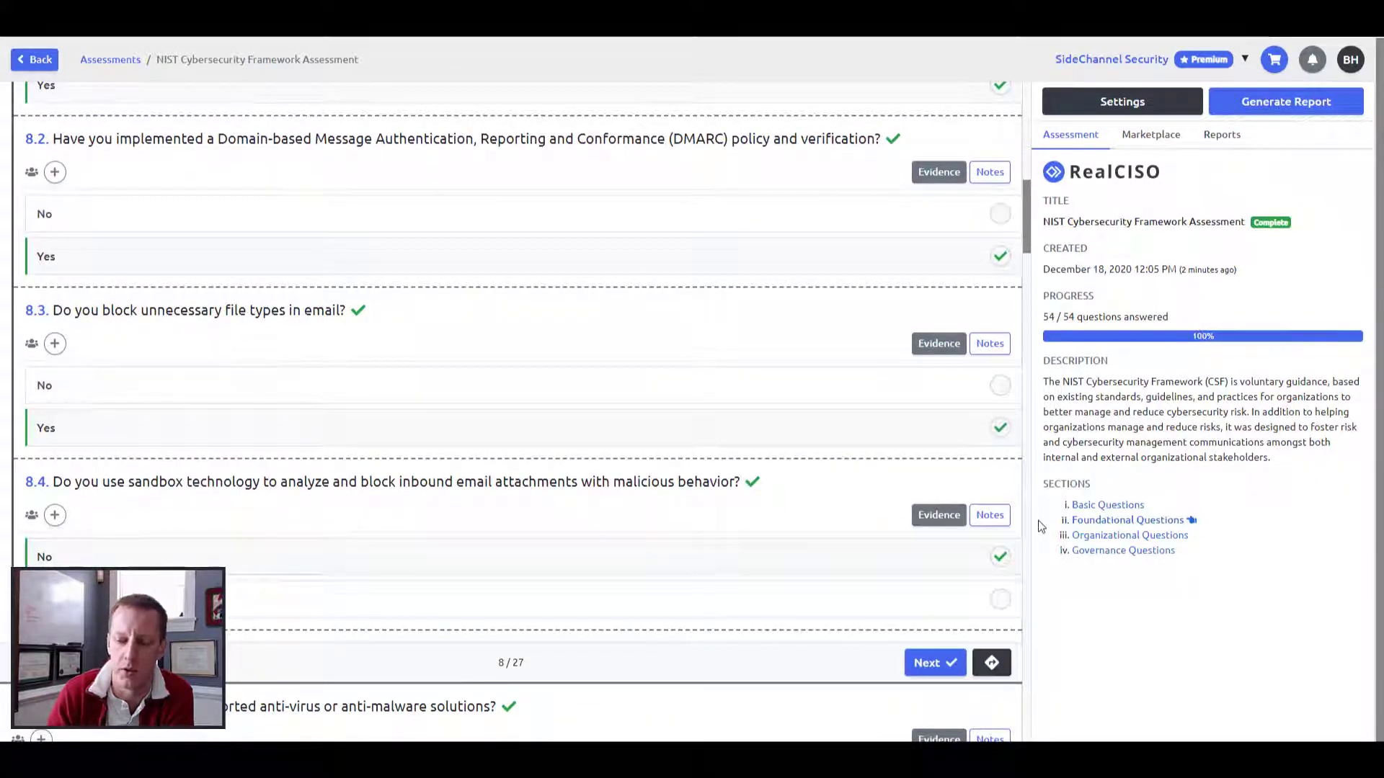
Check for unanswered questions and review the Organizational and Governance sections through question 27.
{"action": "left_click", "coordinate": [931, 663]}
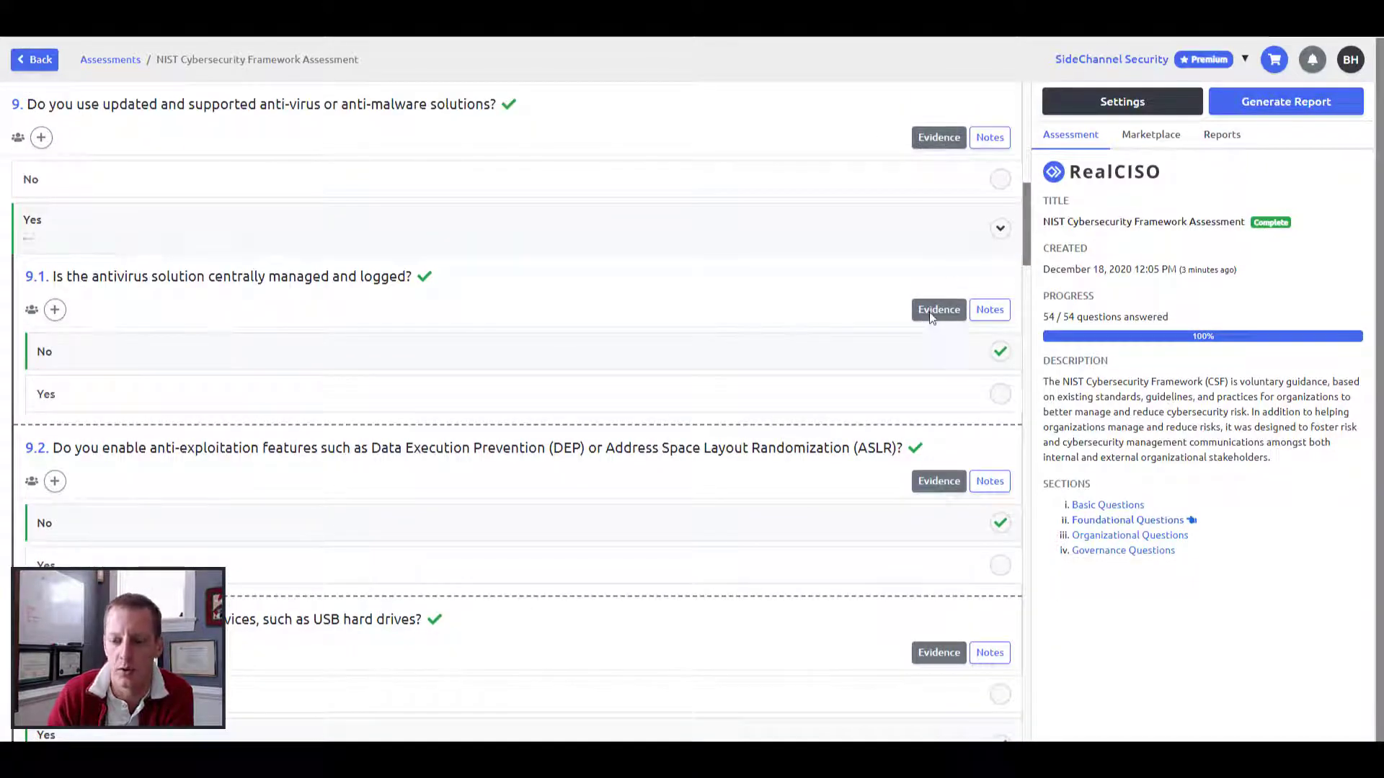
{"action": "scroll", "coordinate": [970, 519], "scroll_direction": "down", "scroll_amount": 10}
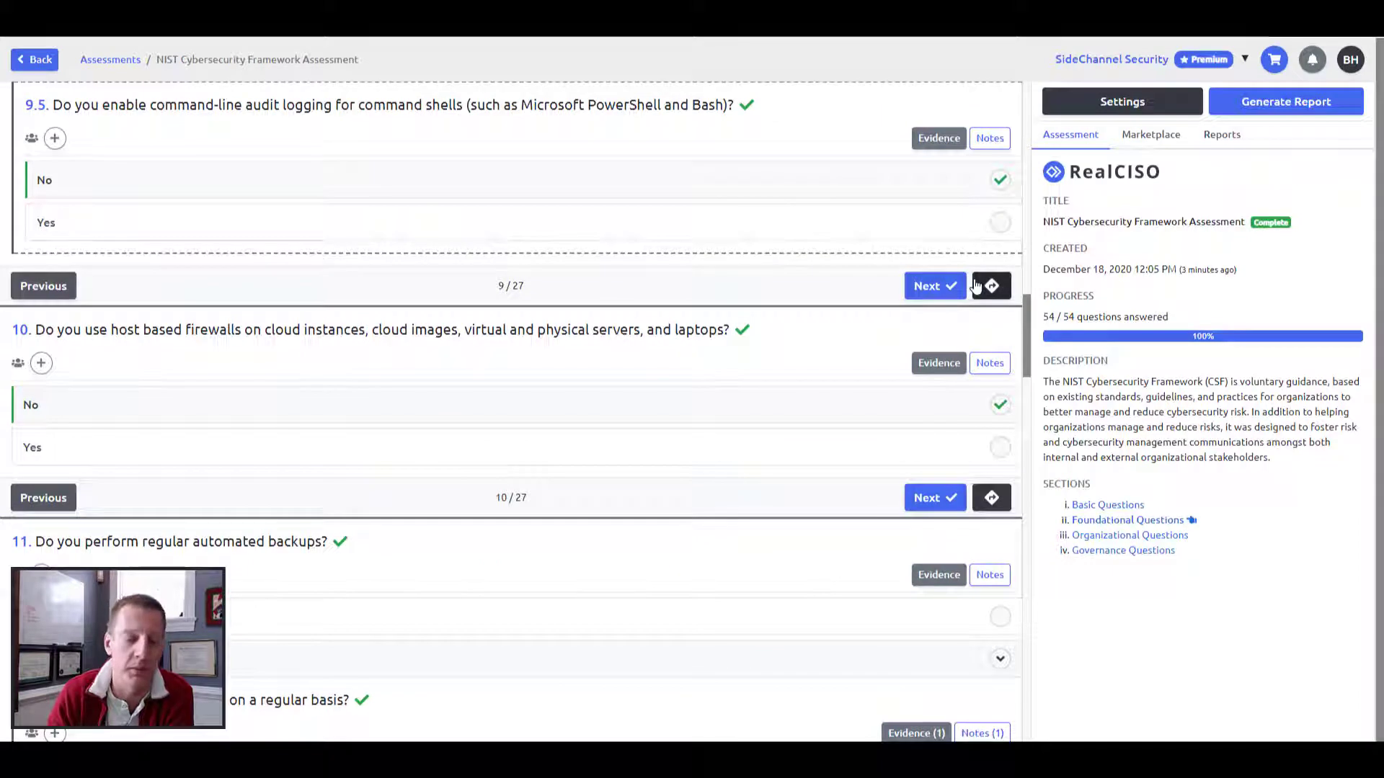
{"action": "left_click", "coordinate": [992, 286]}
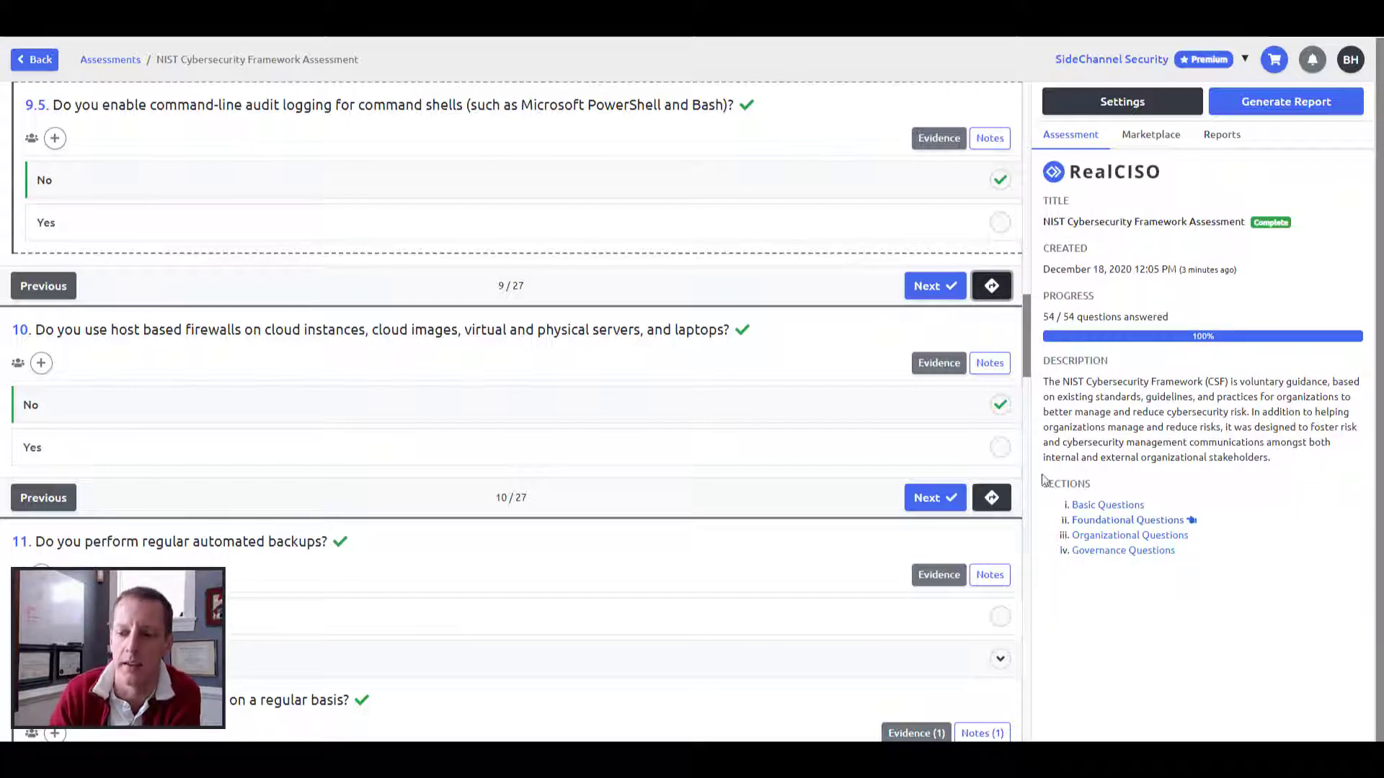
{"action": "left_click", "coordinate": [1122, 536]}
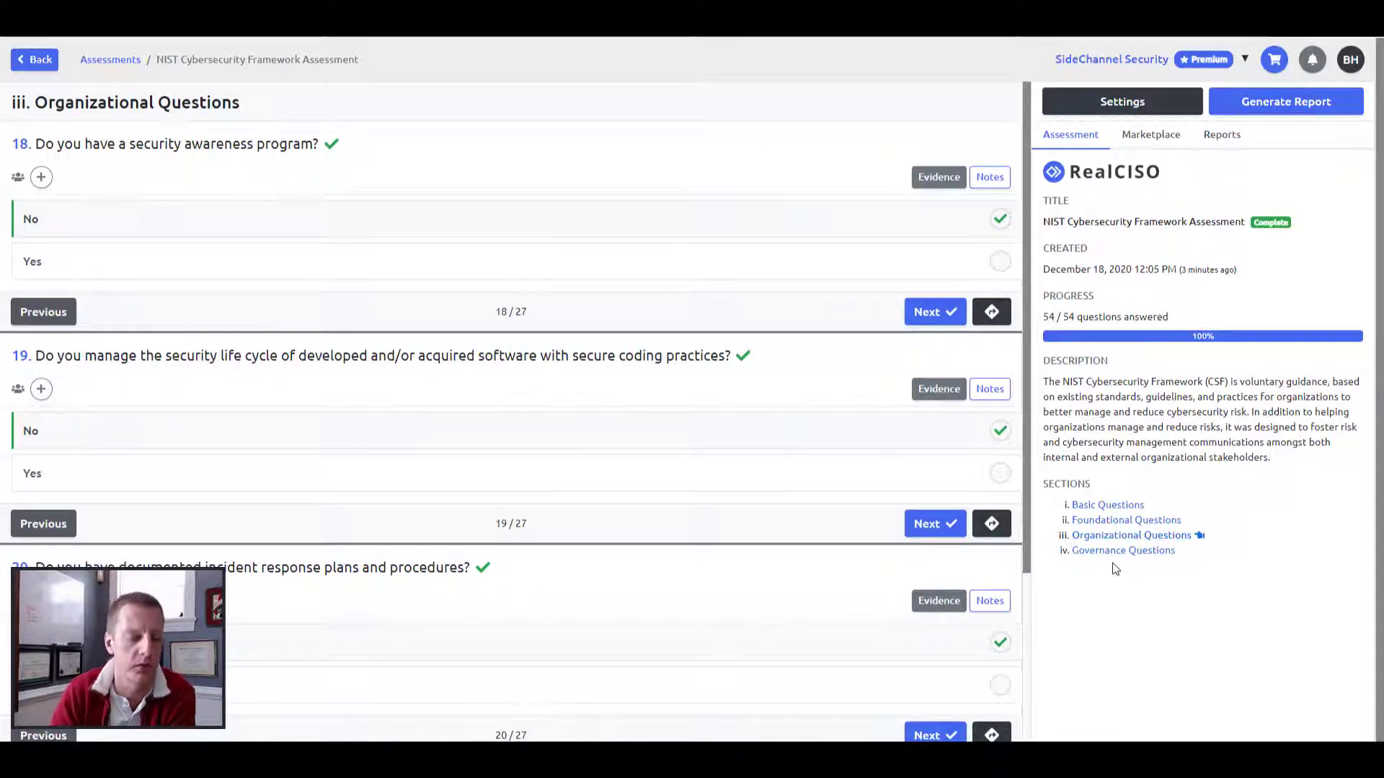
{"action": "left_click", "coordinate": [1116, 556]}
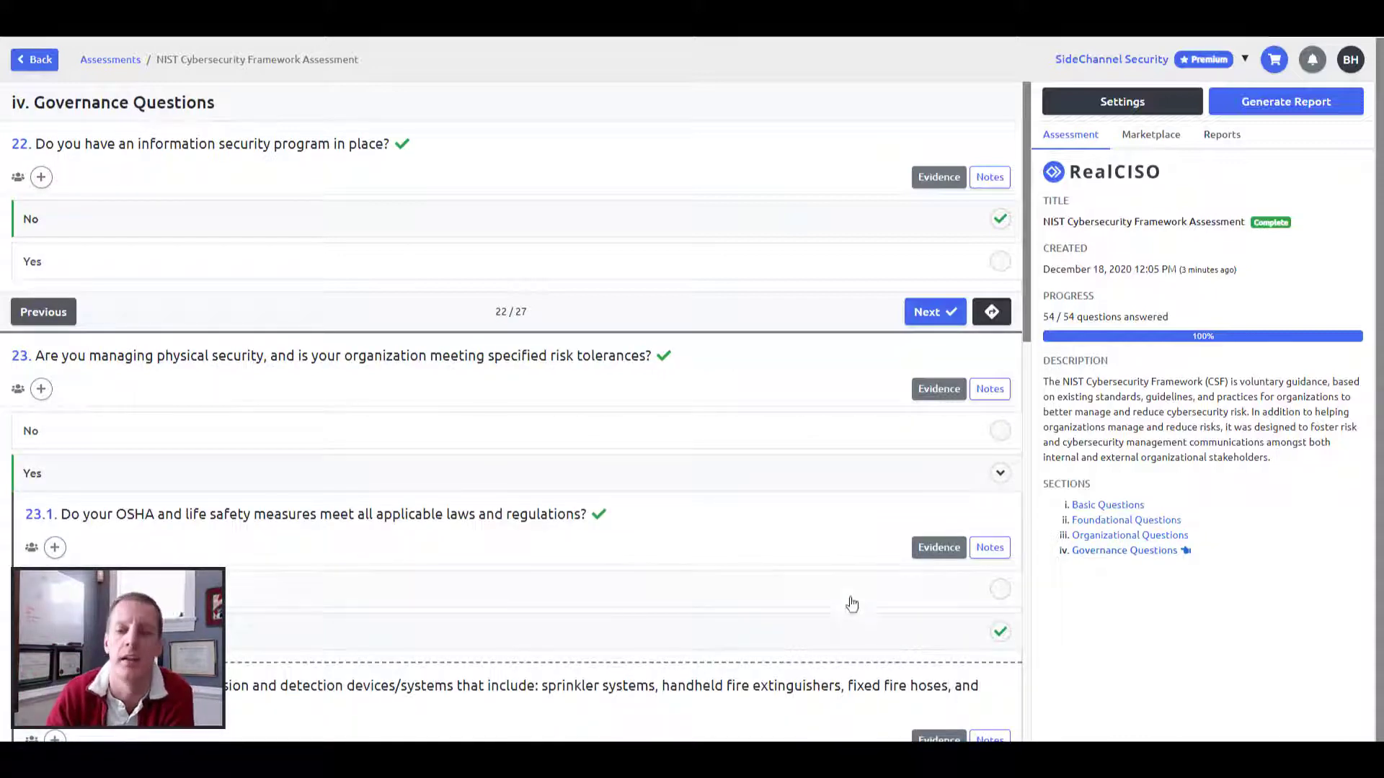
{"action": "scroll", "coordinate": [793, 519], "scroll_direction": "down", "scroll_amount": 3}
{"action": "scroll", "coordinate": [787, 490], "scroll_direction": "down", "scroll_amount": 9}
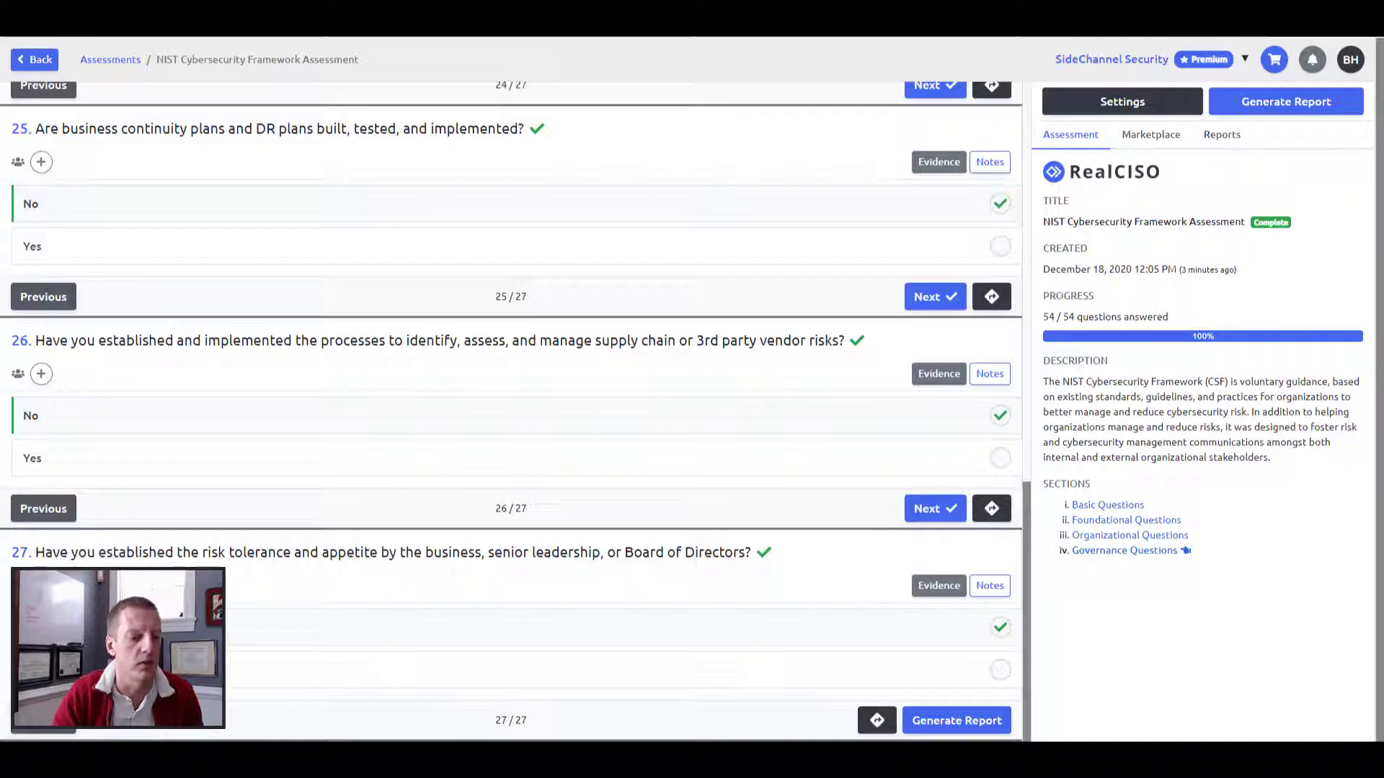
Glance at notifications and question 27's evidence panel without adding any evidence.
{"action": "left_click", "coordinate": [1313, 59]}
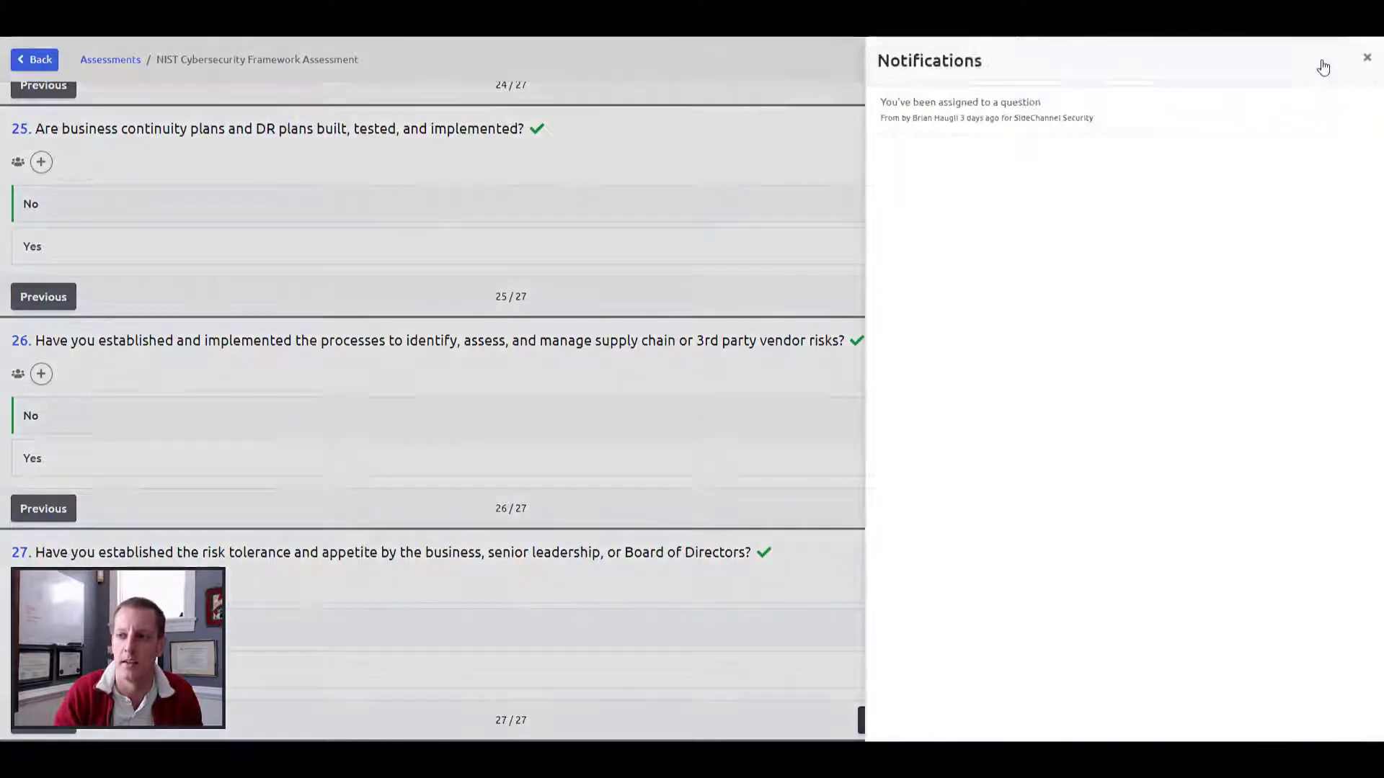
{"action": "left_click", "coordinate": [1367, 57]}
{"action": "left_click", "coordinate": [939, 587]}
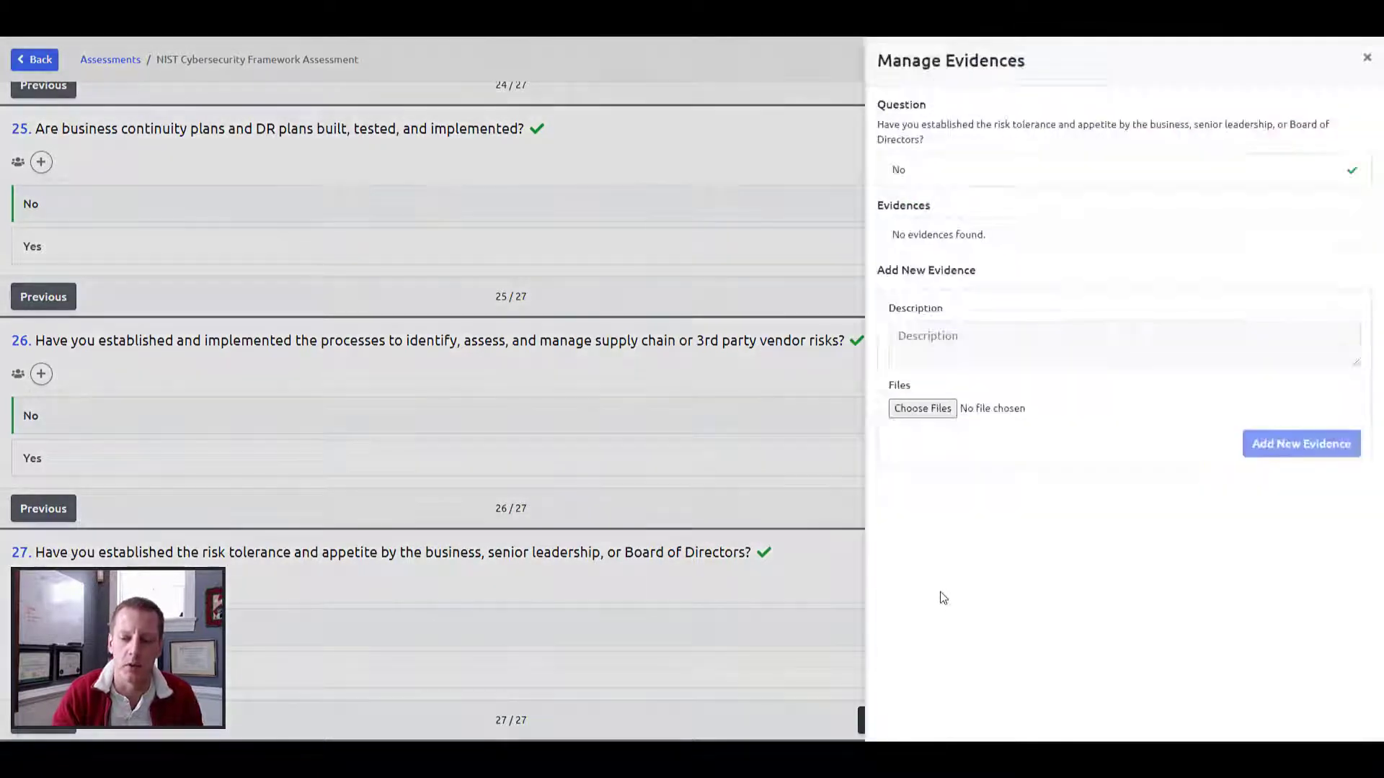
{"action": "left_click", "coordinate": [966, 340]}
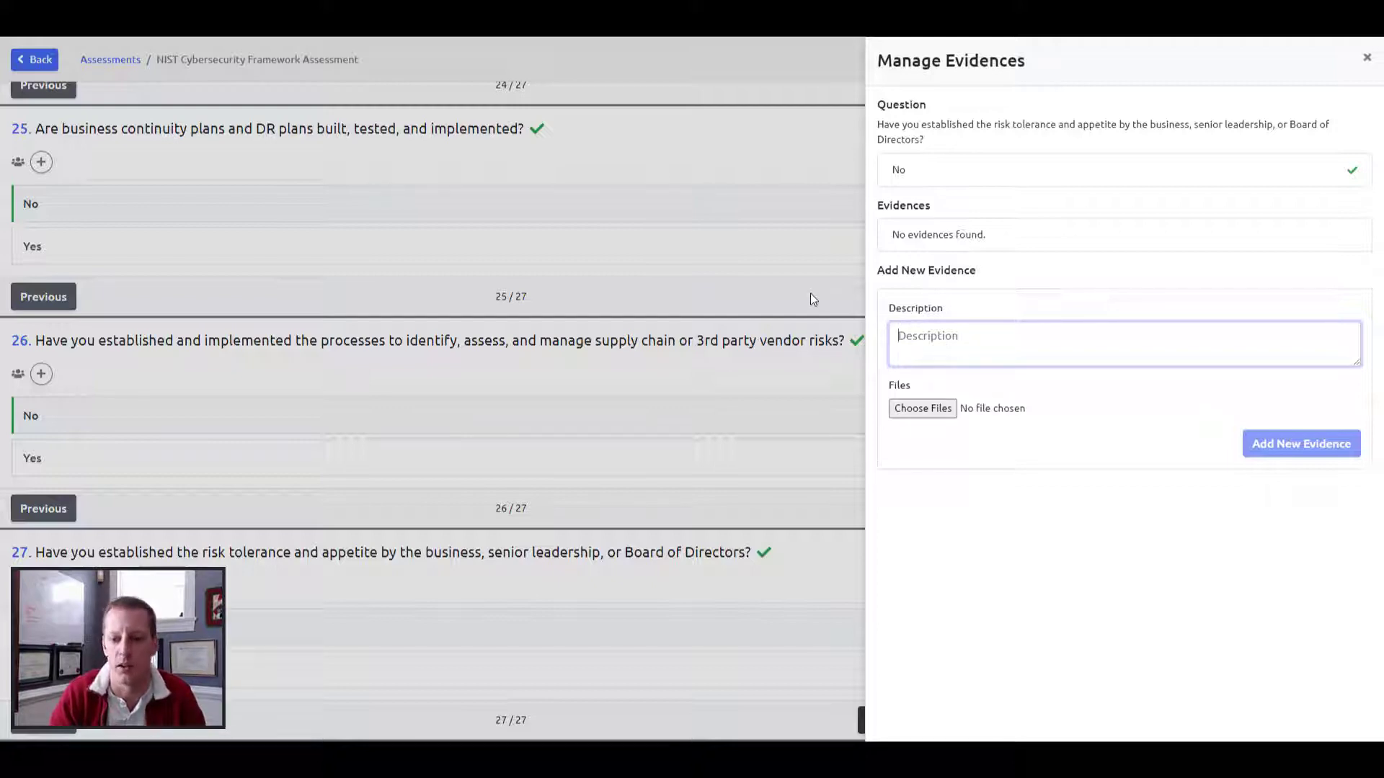
{"action": "left_click", "coordinate": [799, 273]}
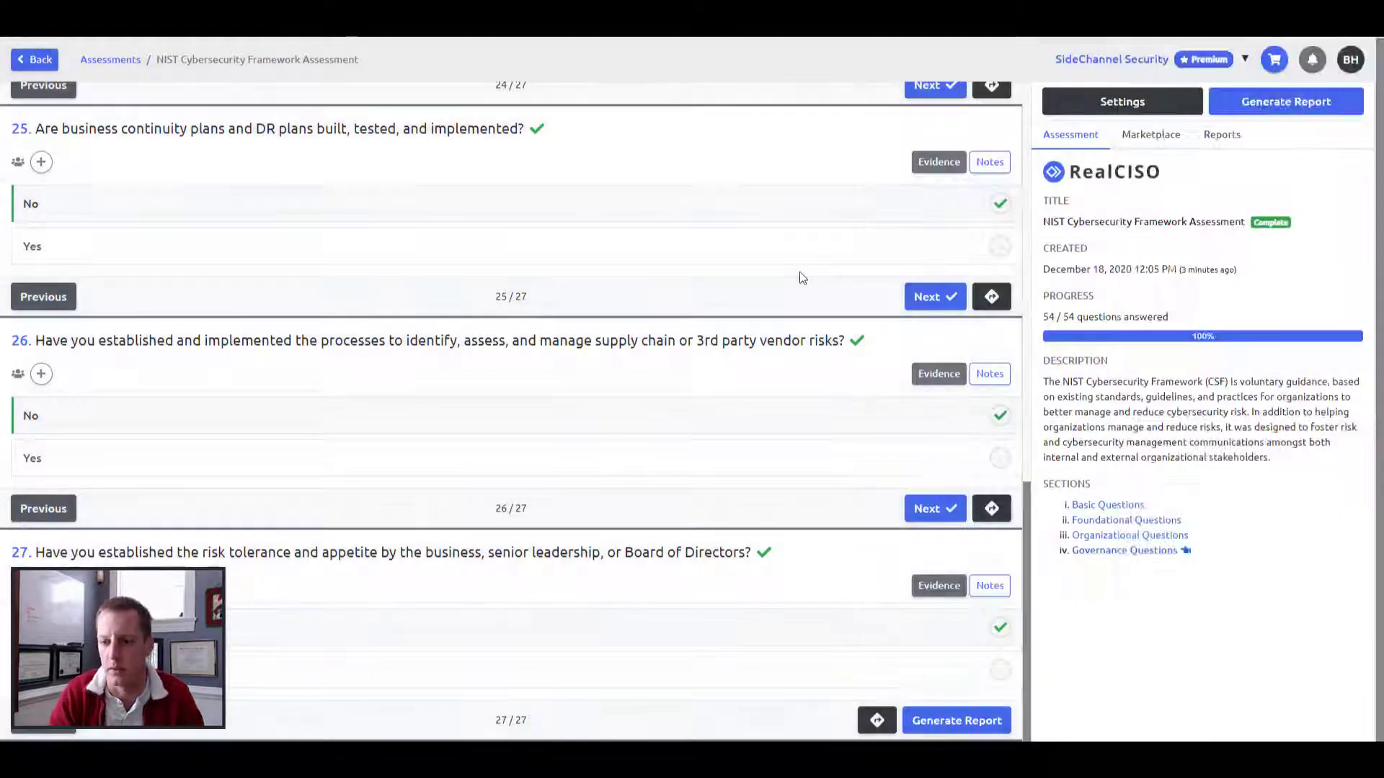
Add the notes 'Added Notes' and 'Added Notes 2' to question 27.
{"action": "left_click", "coordinate": [988, 586]}
{"action": "left_click", "coordinate": [1009, 242]}
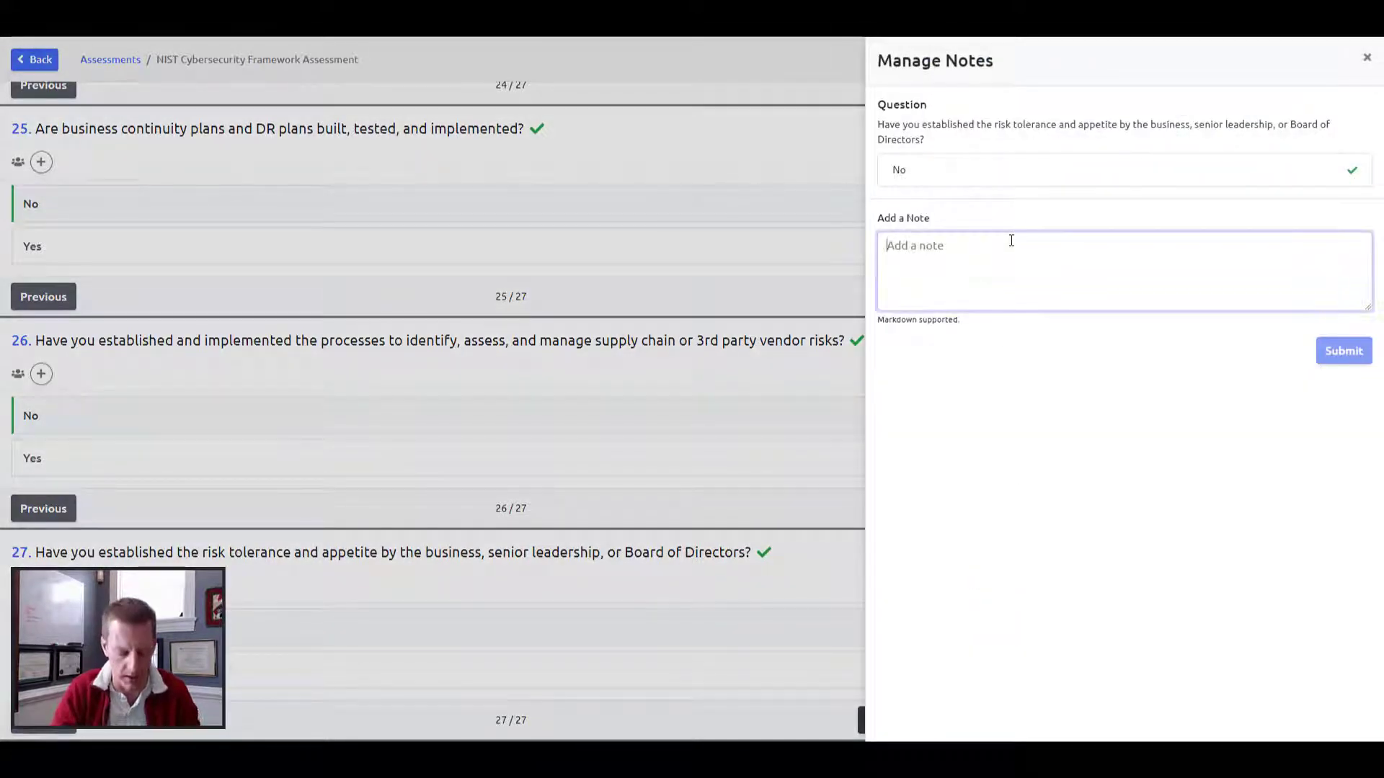
{"action": "type", "text": "Add"}
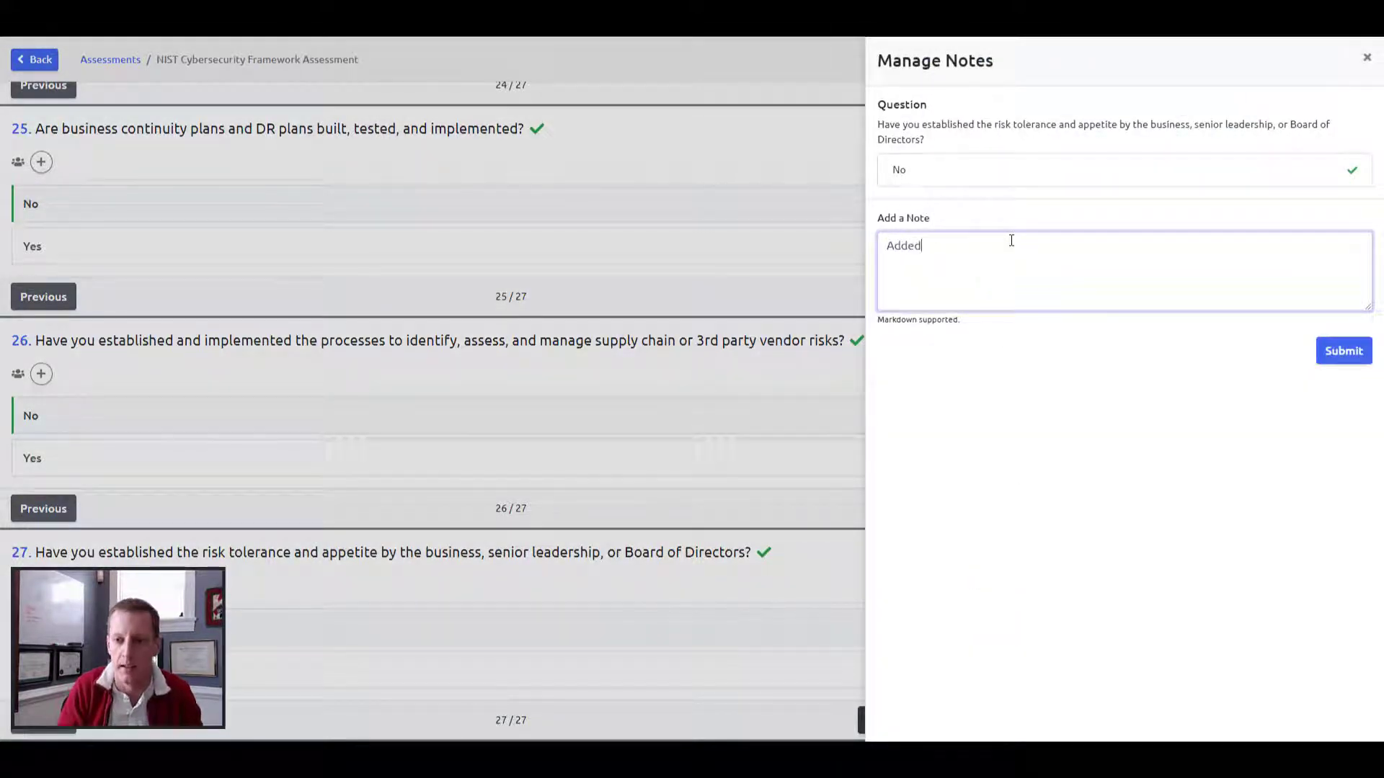
{"action": "type", "text": "ed Notes"}
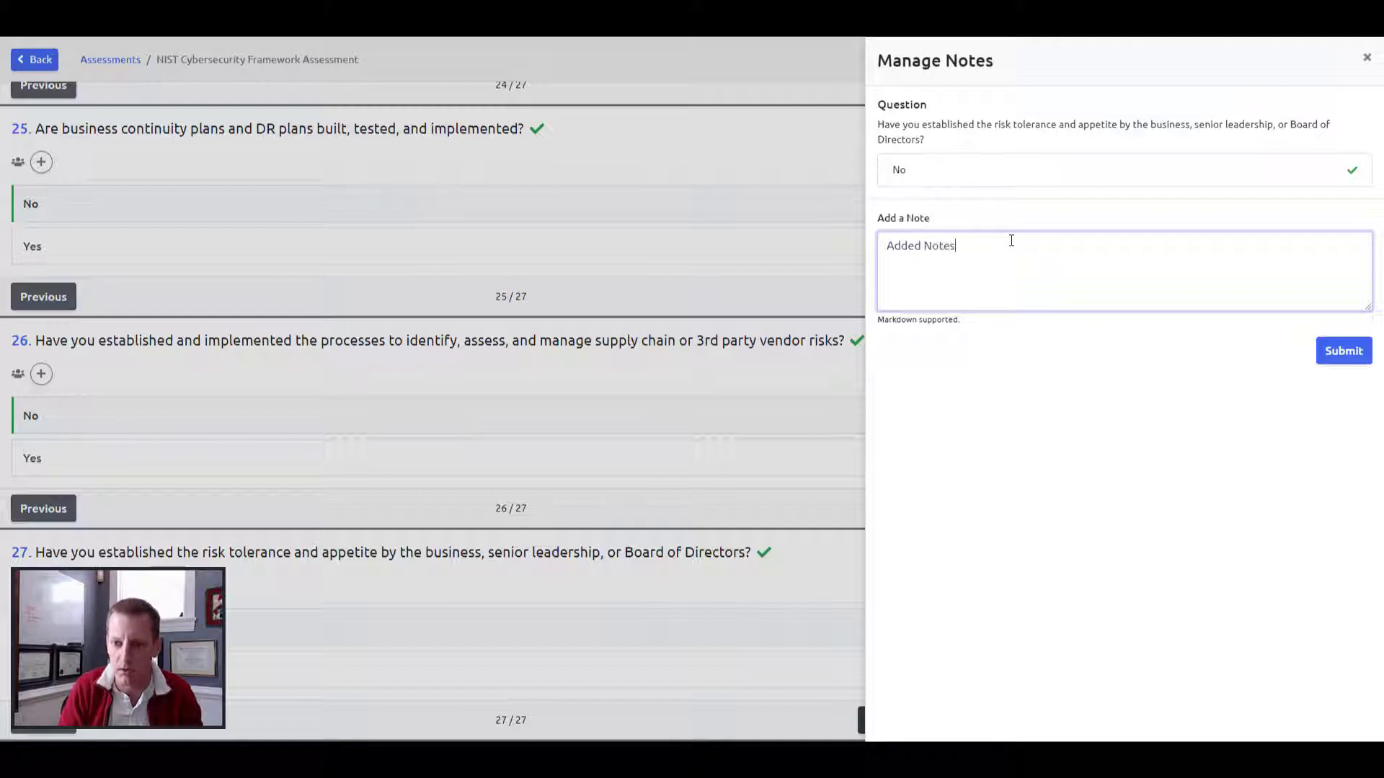
{"action": "left_click", "coordinate": [1354, 353]}
{"action": "left_click", "coordinate": [928, 327]}
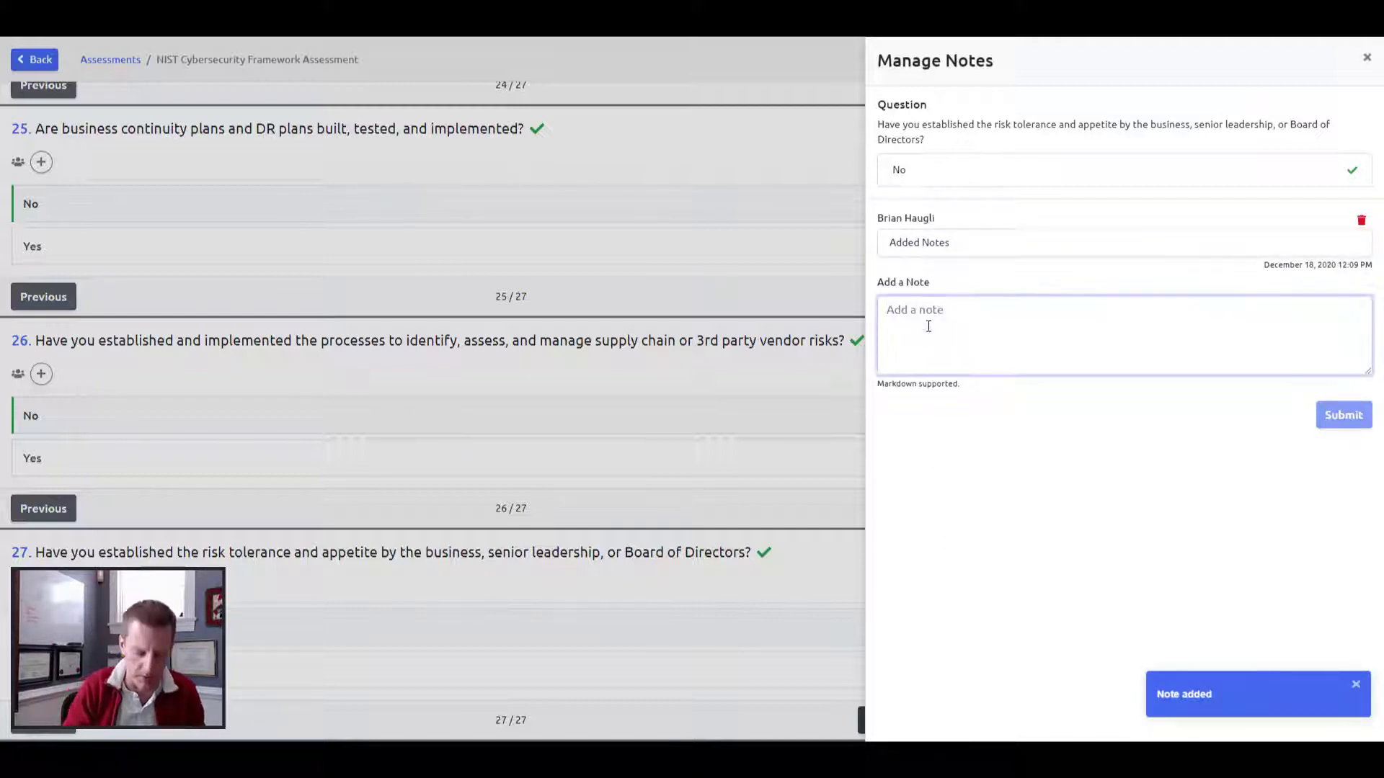
{"action": "type", "text": "Added Notes 2"}
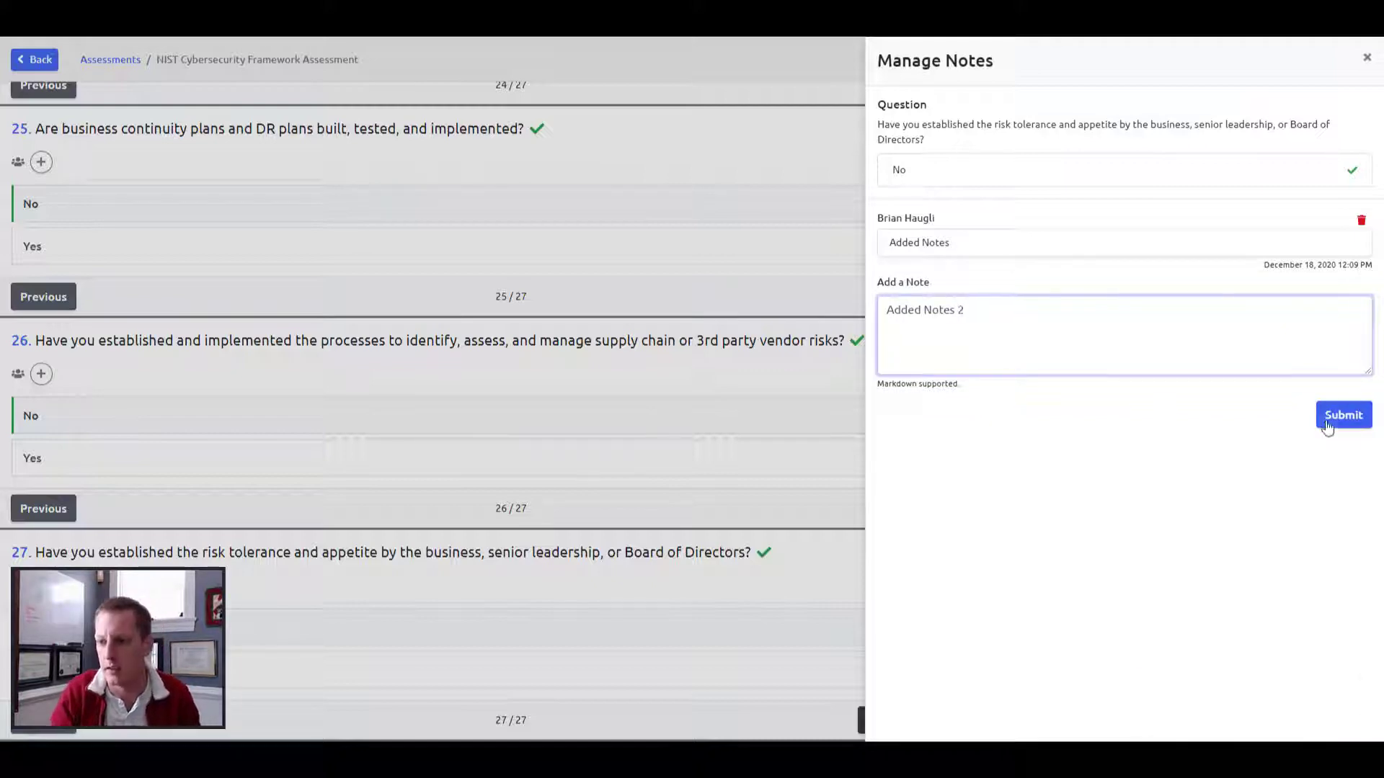
{"action": "left_click", "coordinate": [1330, 416]}
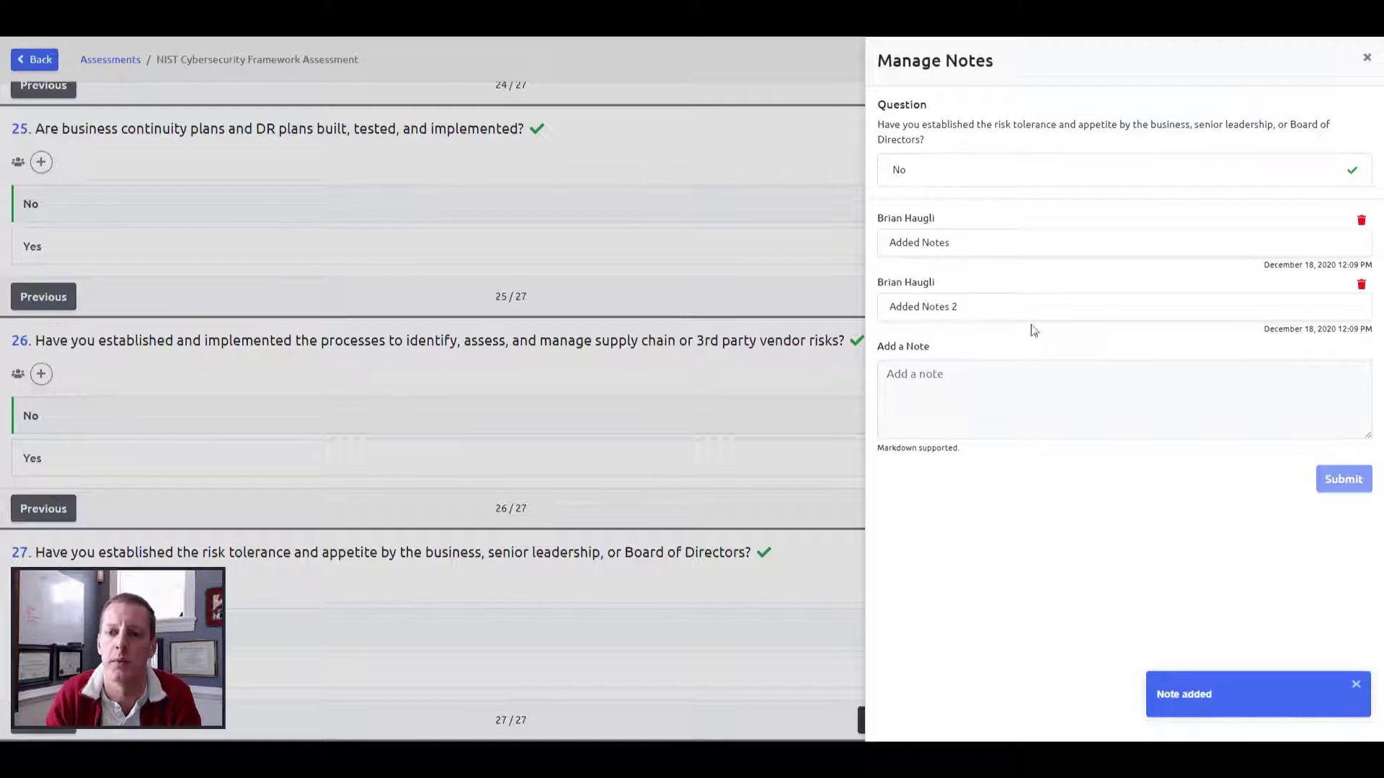
{"action": "left_click", "coordinate": [814, 173]}
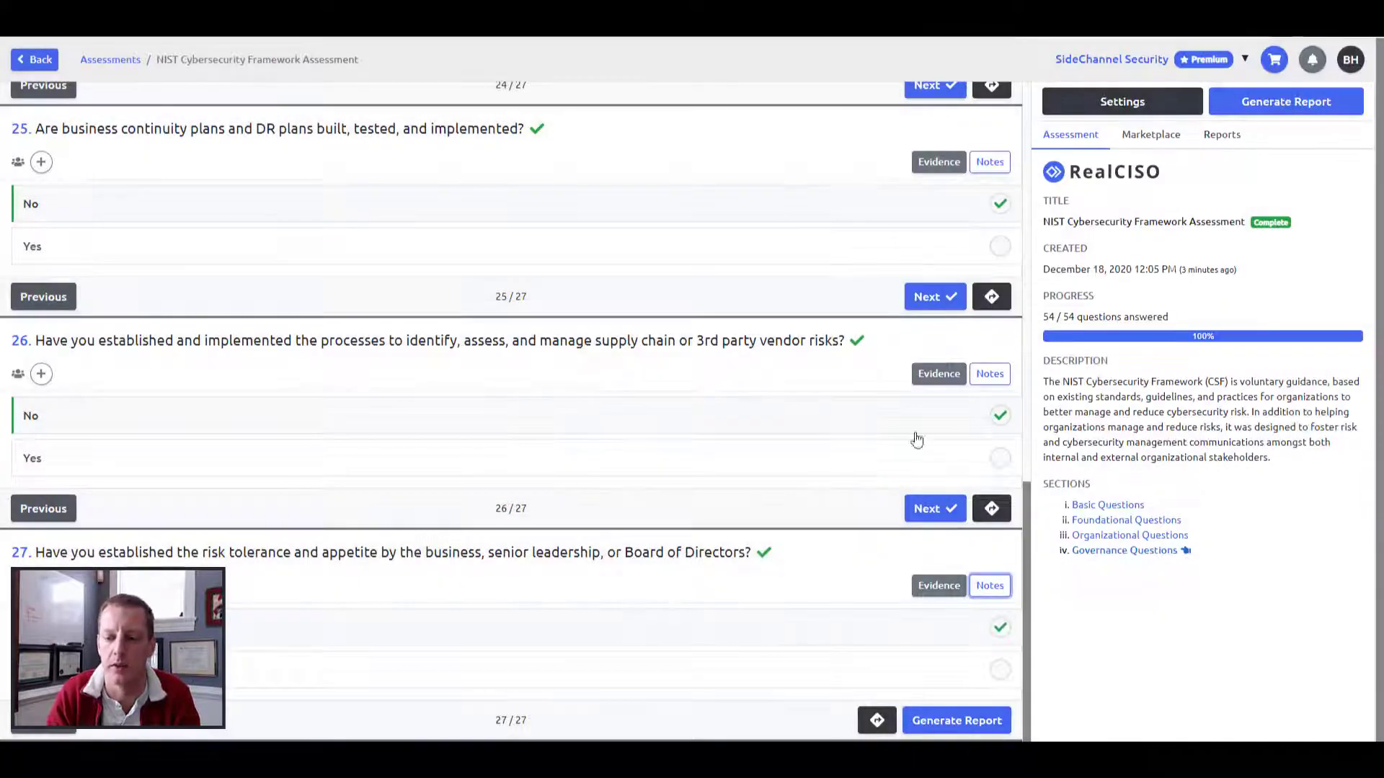
Regenerate the assessment report and review its 13% score and PR.AC-3 child controls.
{"action": "left_click", "coordinate": [982, 730]}
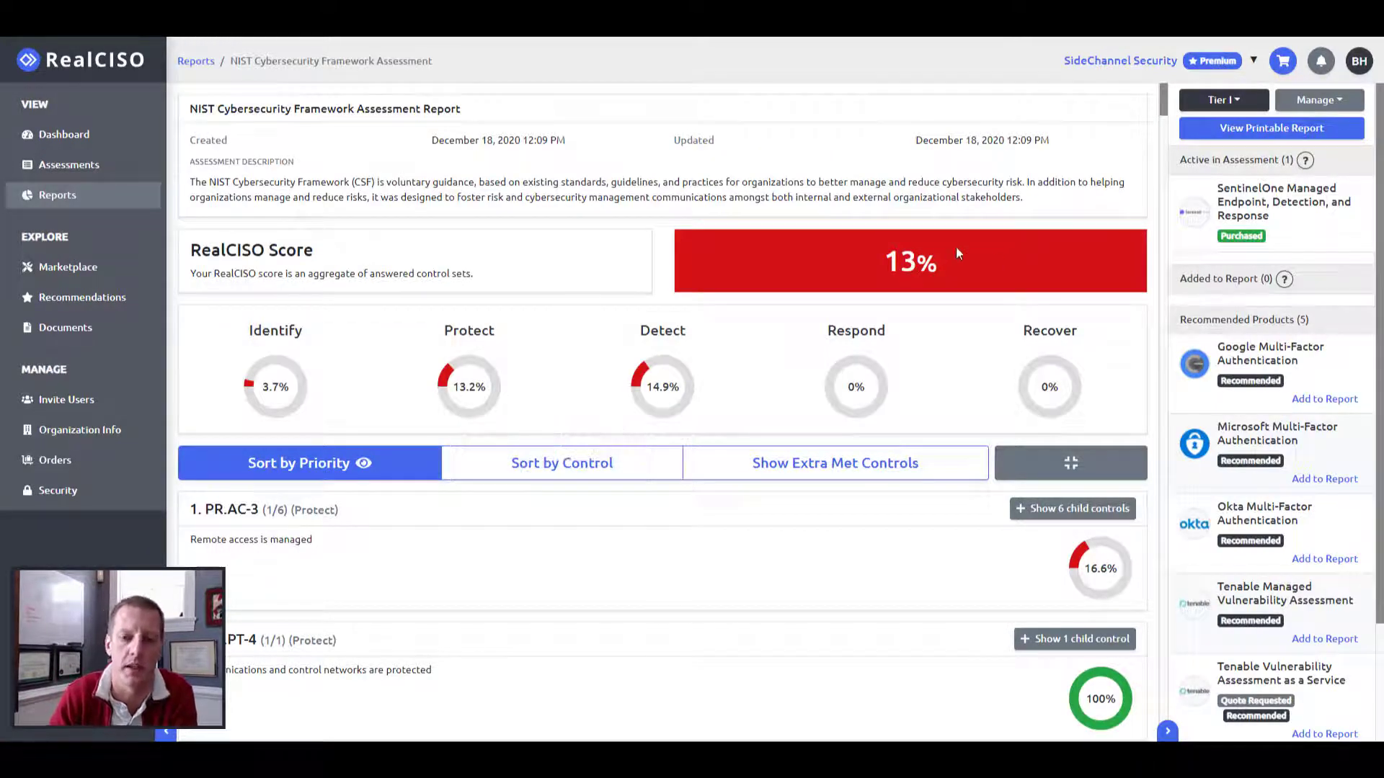
{"action": "left_click_drag", "start_coordinate": [888, 263], "coordinate": [968, 266]}
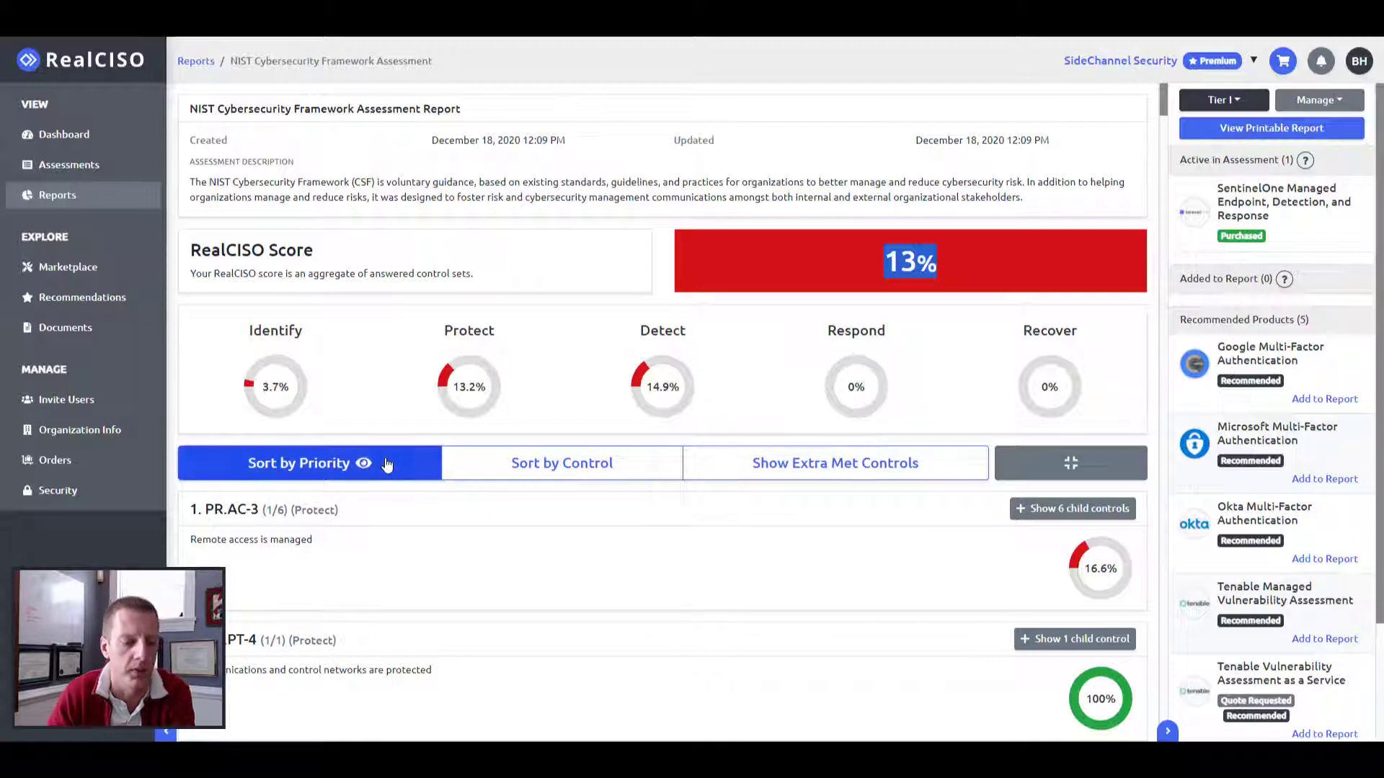
{"action": "scroll", "coordinate": [389, 462], "scroll_direction": "down", "scroll_amount": 3}
{"action": "scroll", "coordinate": [389, 462], "scroll_direction": "down", "scroll_amount": 1}
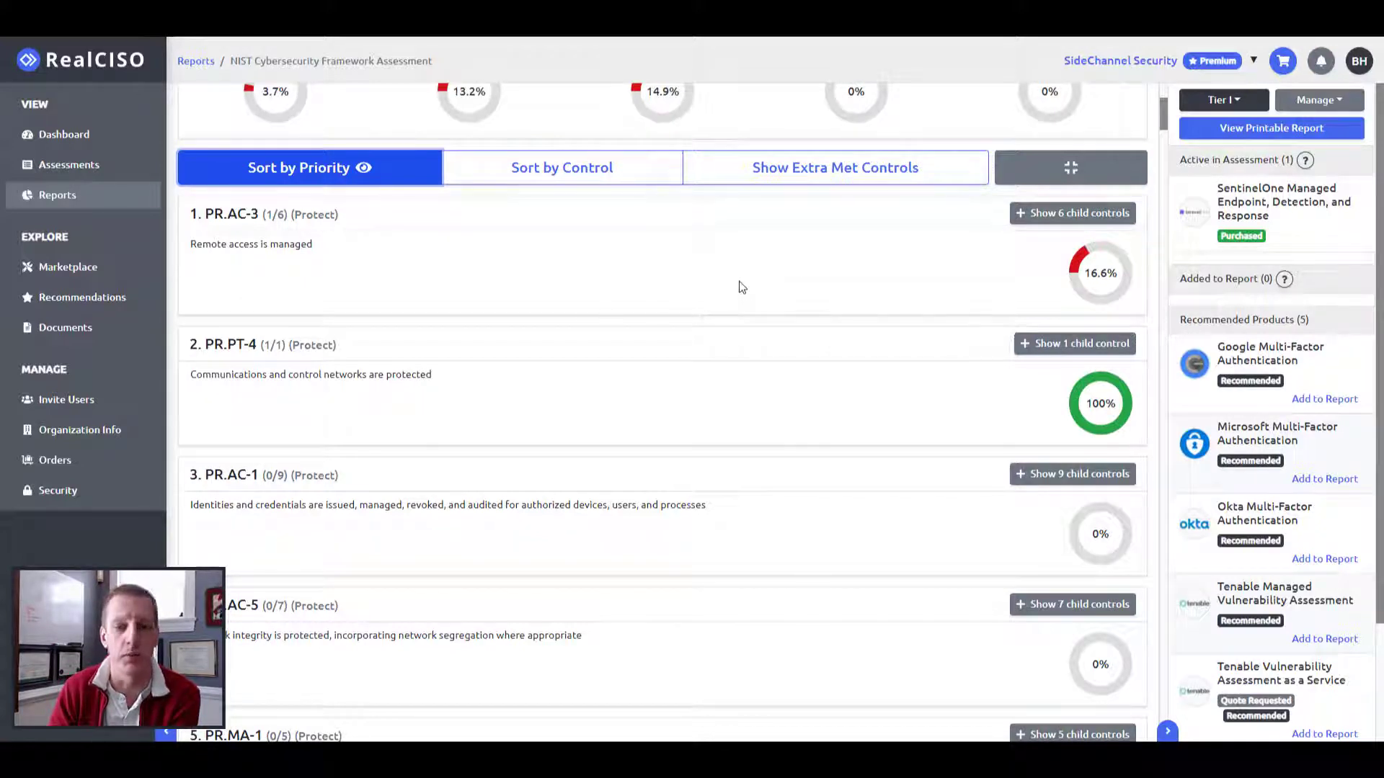
{"action": "left_click", "coordinate": [1073, 213]}
{"action": "scroll", "coordinate": [958, 297], "scroll_direction": "down", "scroll_amount": 1}
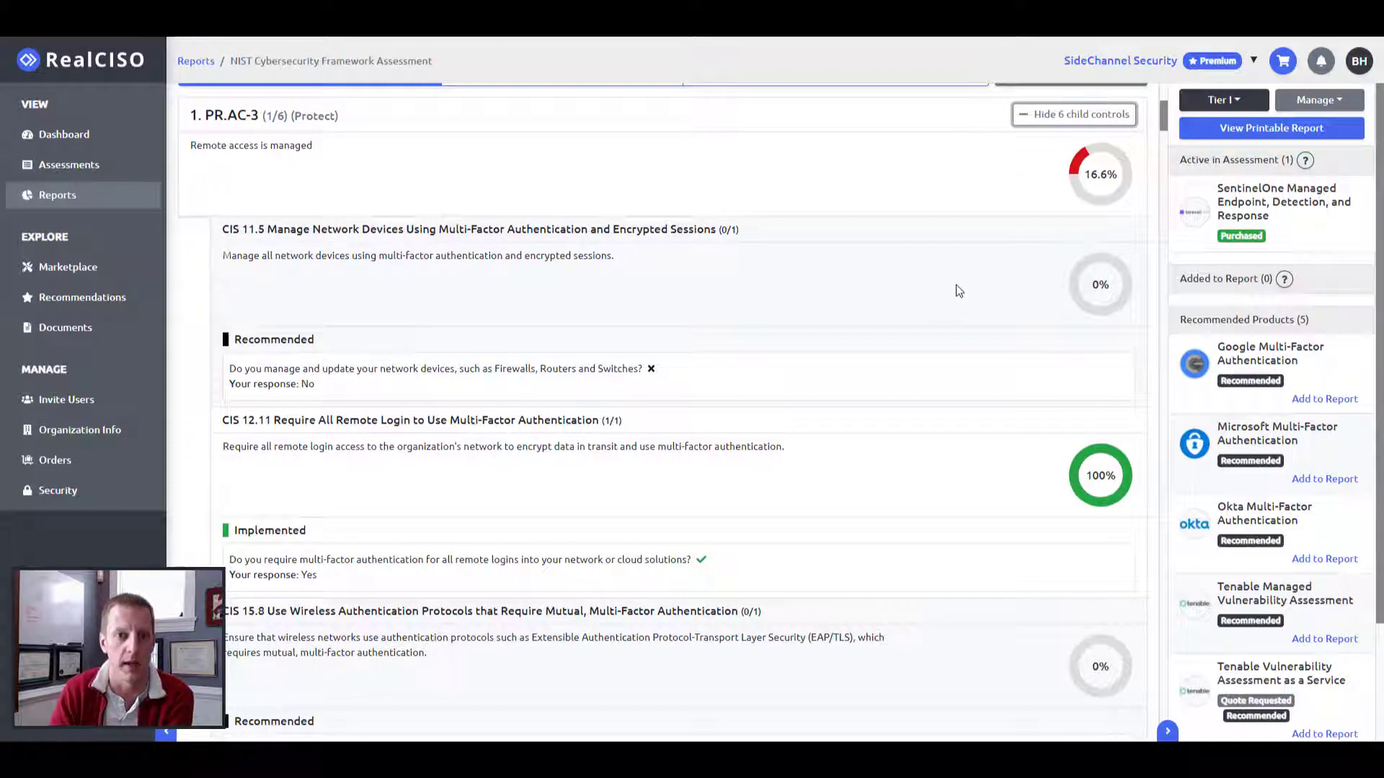
{"action": "left_click", "coordinate": [1103, 122]}
{"action": "scroll", "coordinate": [853, 231], "scroll_direction": "up", "scroll_amount": 3}
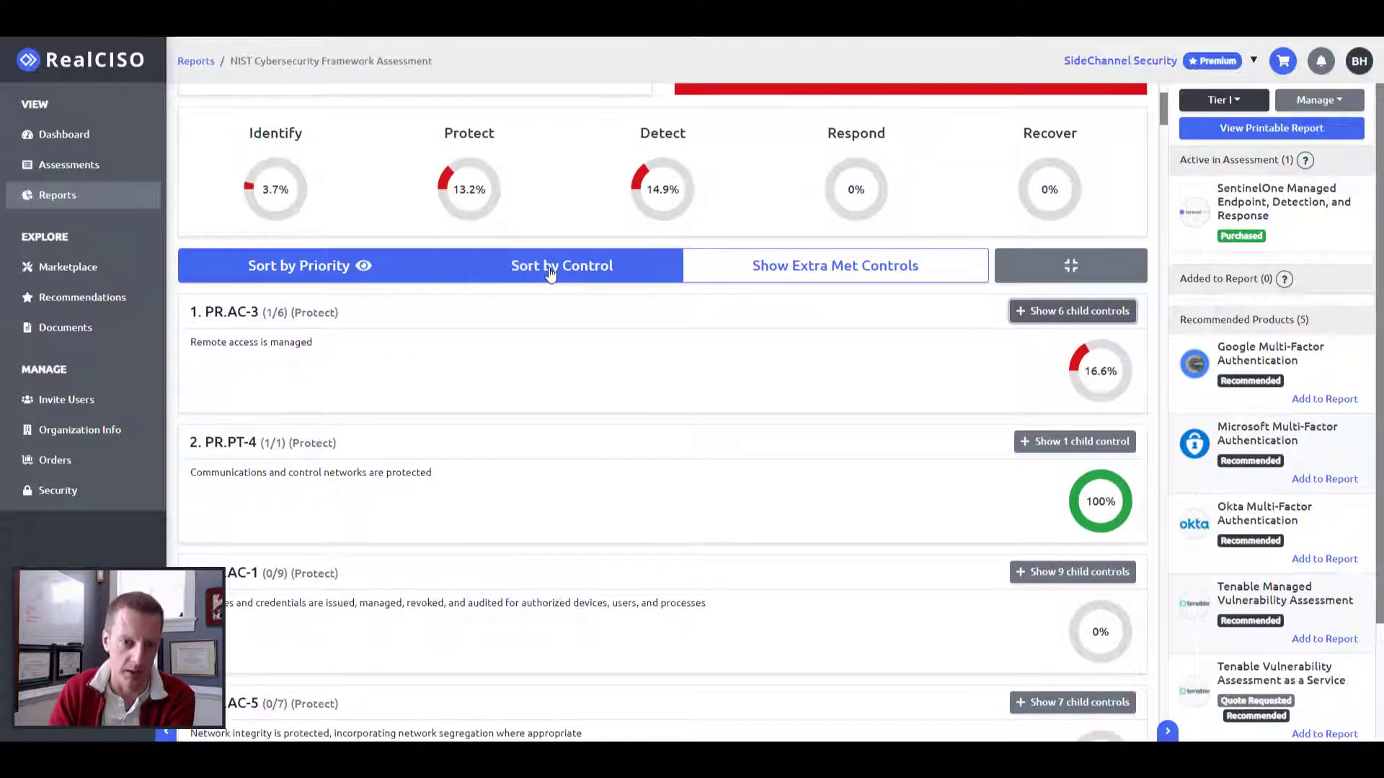
Group the report's controls by CSF function, expand Identify, then return to priority ordering.
{"action": "left_click", "coordinate": [550, 273]}
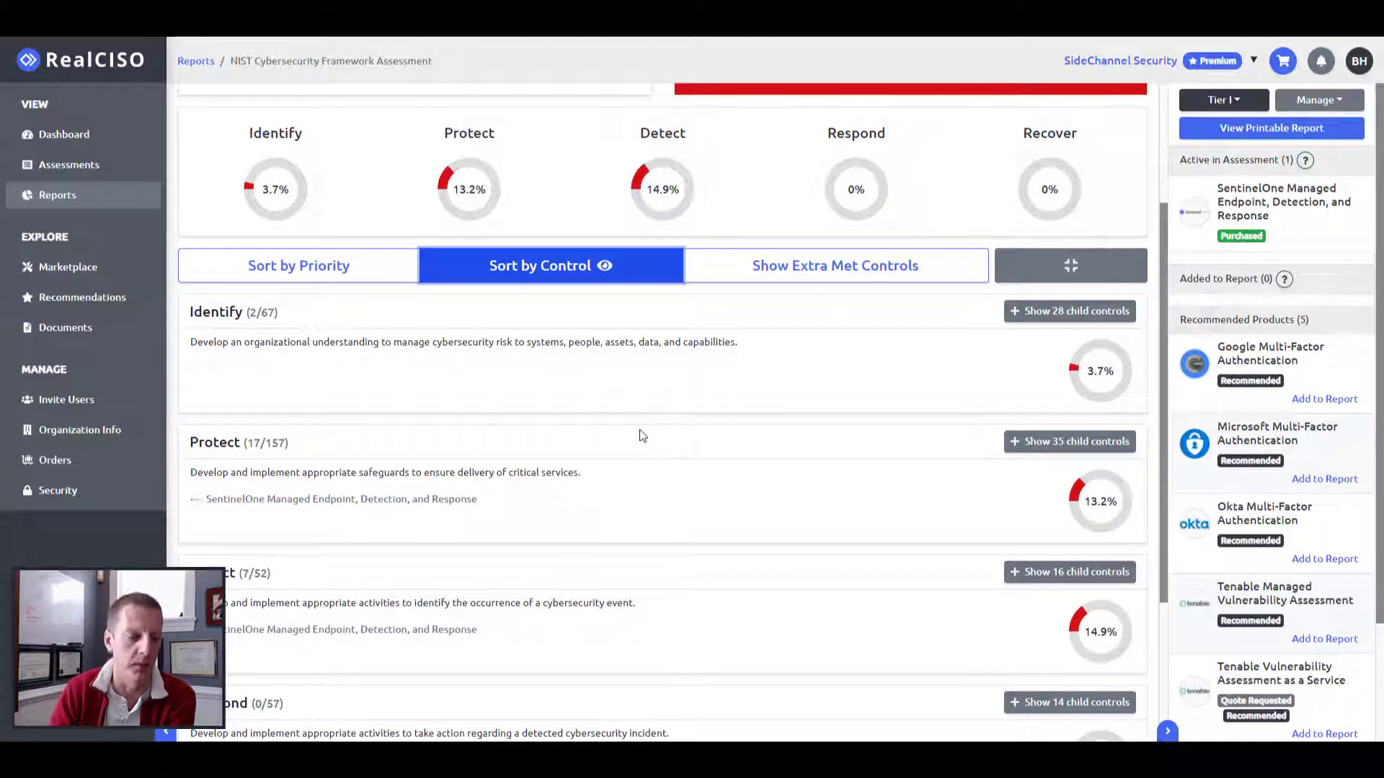
{"action": "scroll", "coordinate": [641, 434], "scroll_direction": "down", "scroll_amount": 3}
{"action": "left_click", "coordinate": [1024, 114]}
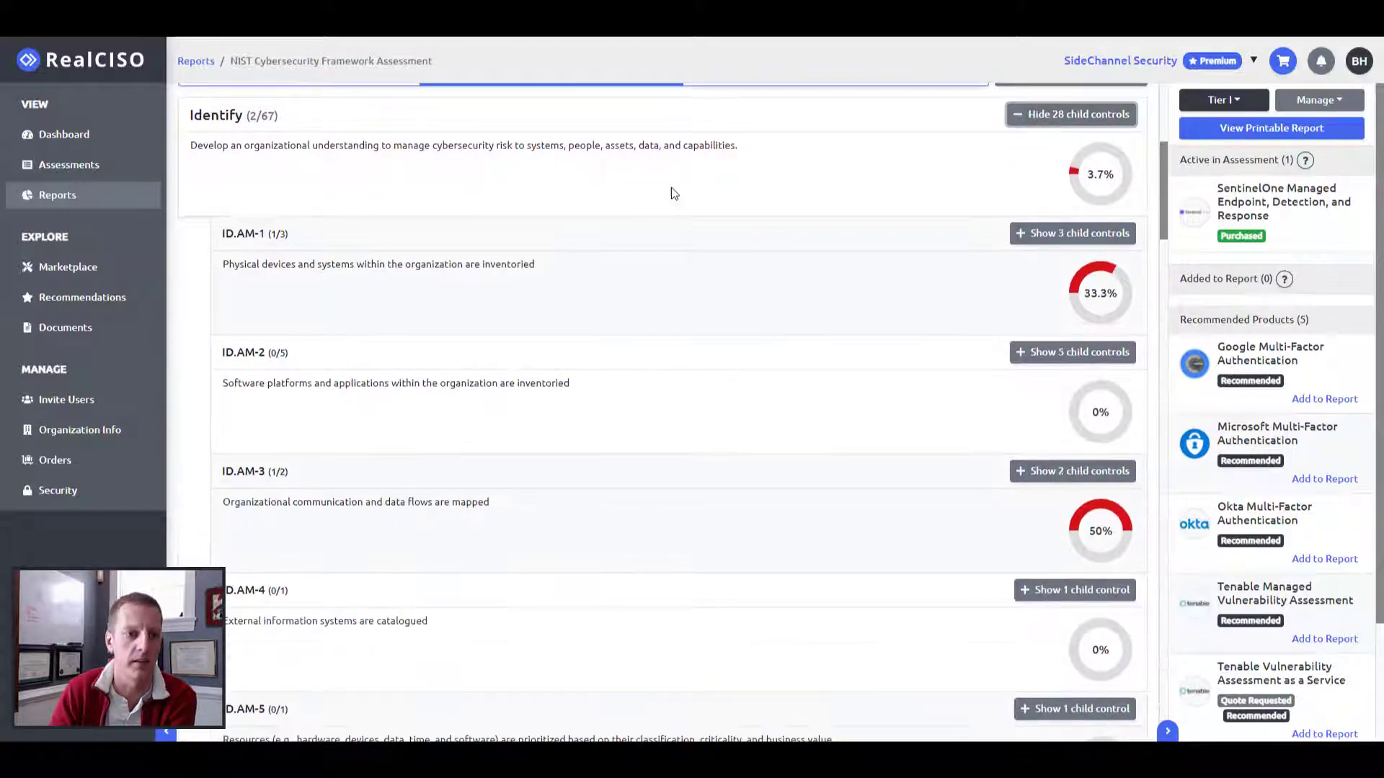
{"action": "scroll", "coordinate": [331, 365], "scroll_direction": "up", "scroll_amount": 2}
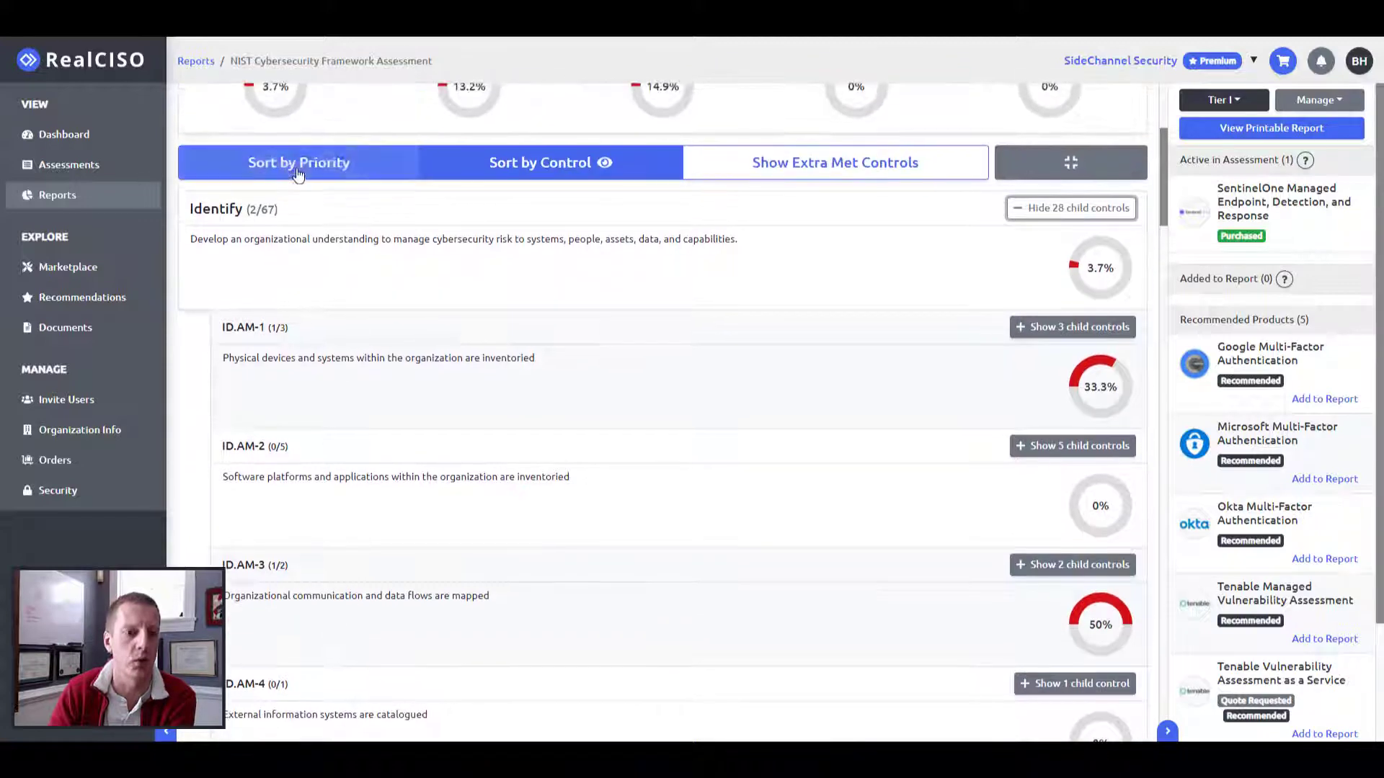
{"action": "left_click", "coordinate": [299, 175]}
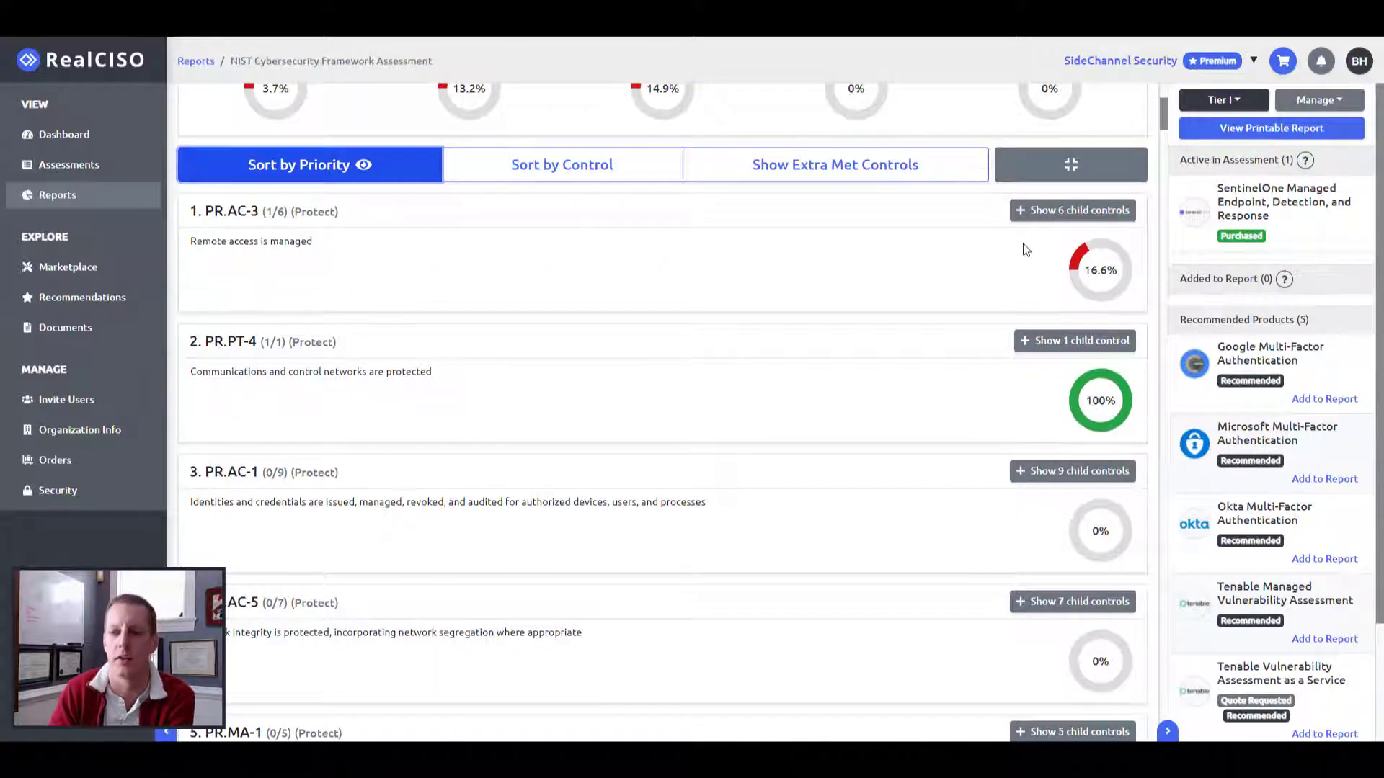
{"action": "scroll", "coordinate": [1024, 249], "scroll_direction": "up", "scroll_amount": 5}
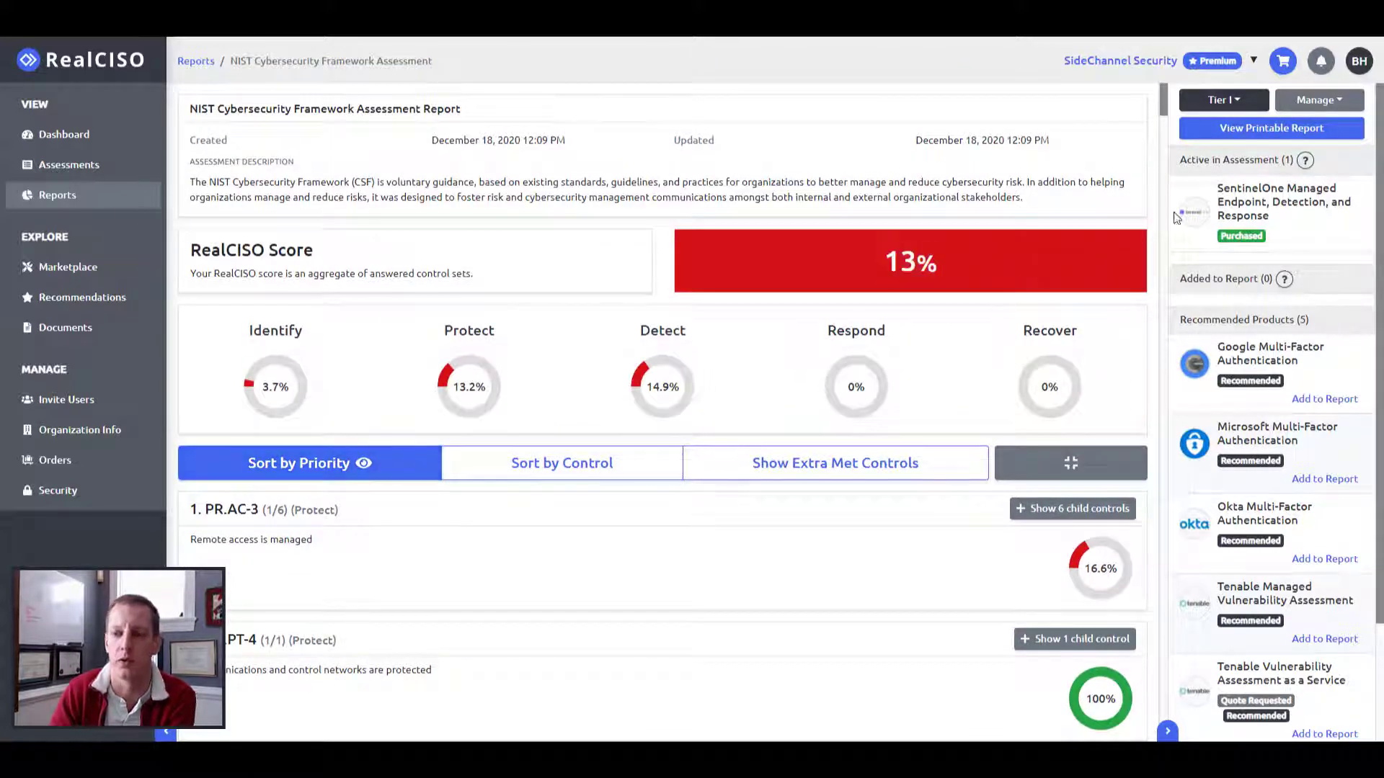
Open the printable Cyber Risk Assessment report and scroll through its sections.
{"action": "left_click", "coordinate": [1283, 134]}
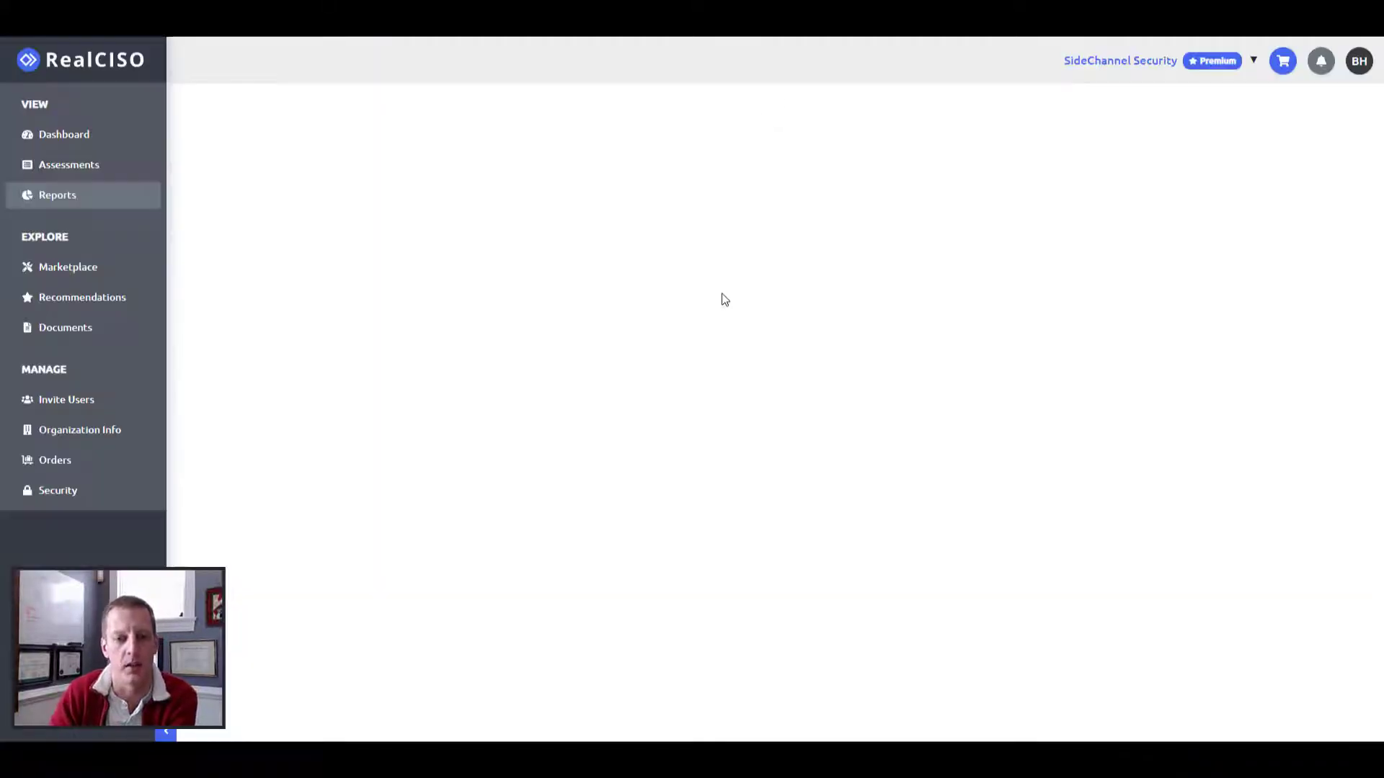
{"action": "scroll", "coordinate": [769, 331], "scroll_direction": "down", "scroll_amount": 5}
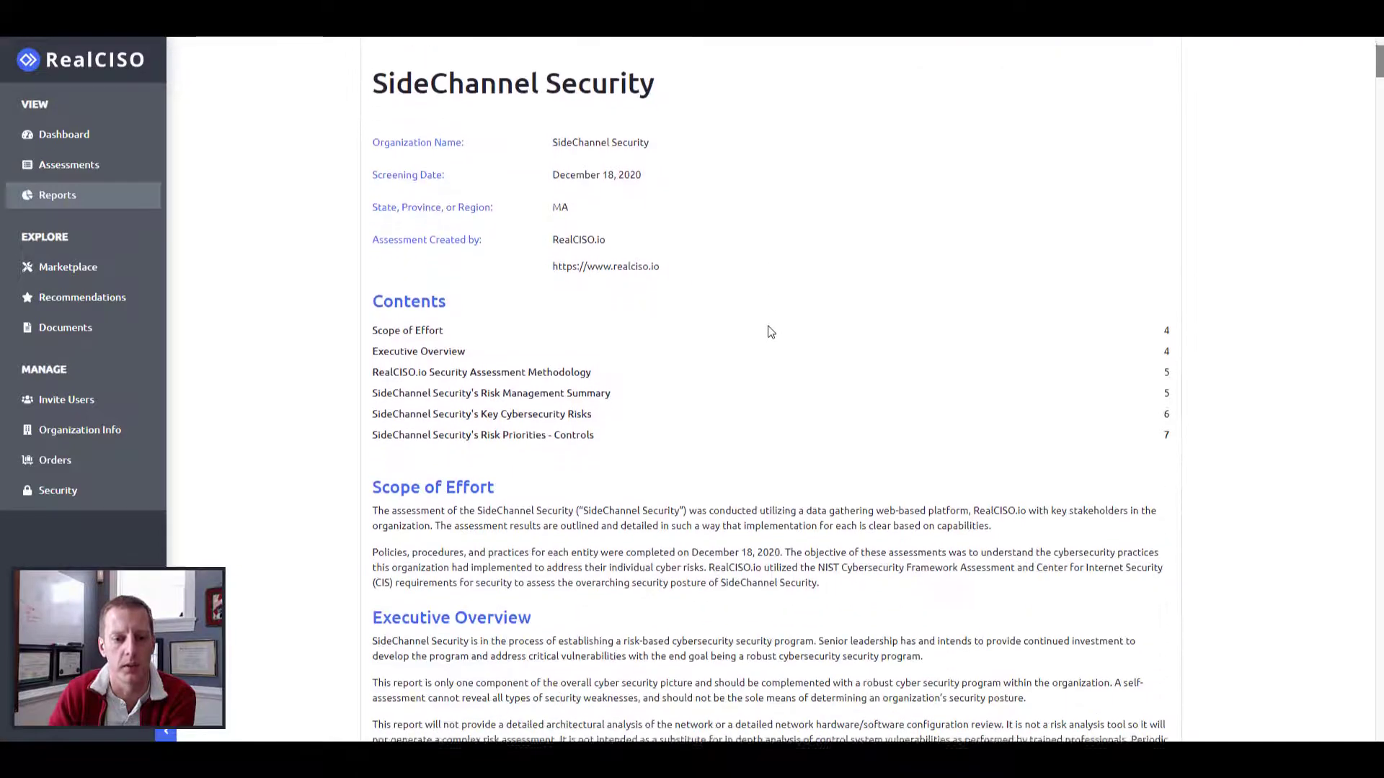
{"action": "scroll", "coordinate": [769, 331], "scroll_direction": "down", "scroll_amount": 2}
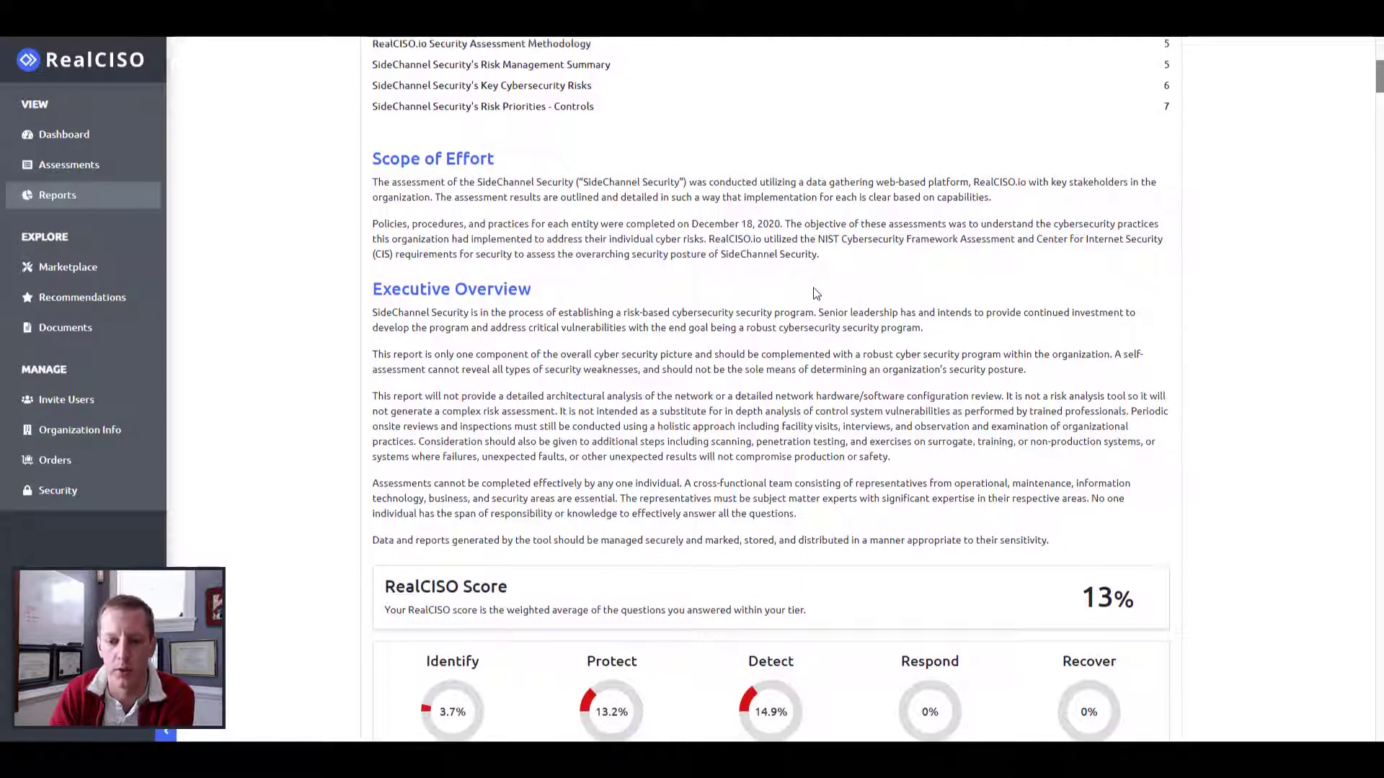
{"action": "scroll", "coordinate": [815, 296], "scroll_direction": "down", "scroll_amount": 2}
{"action": "scroll", "coordinate": [815, 296], "scroll_direction": "down", "scroll_amount": 7}
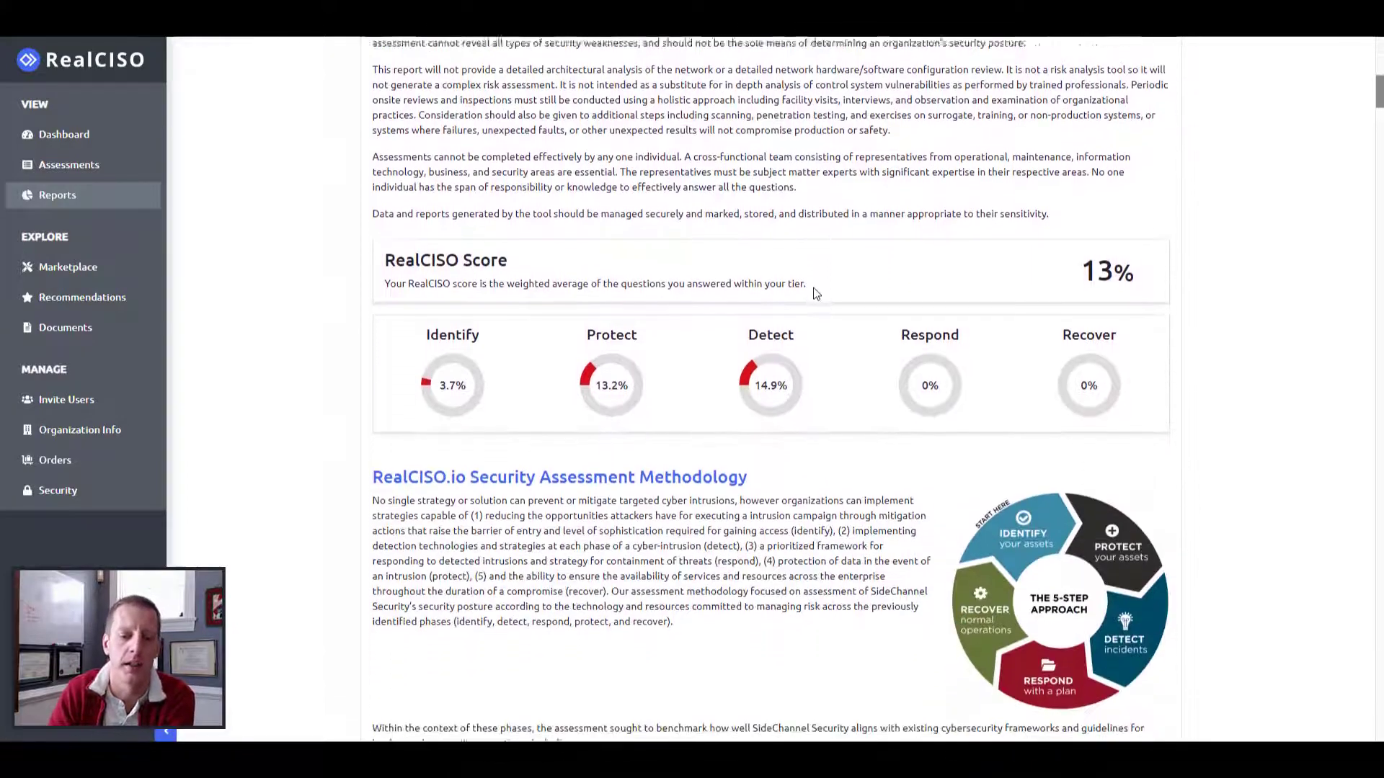
{"action": "scroll", "coordinate": [877, 303], "scroll_direction": "down", "scroll_amount": 3}
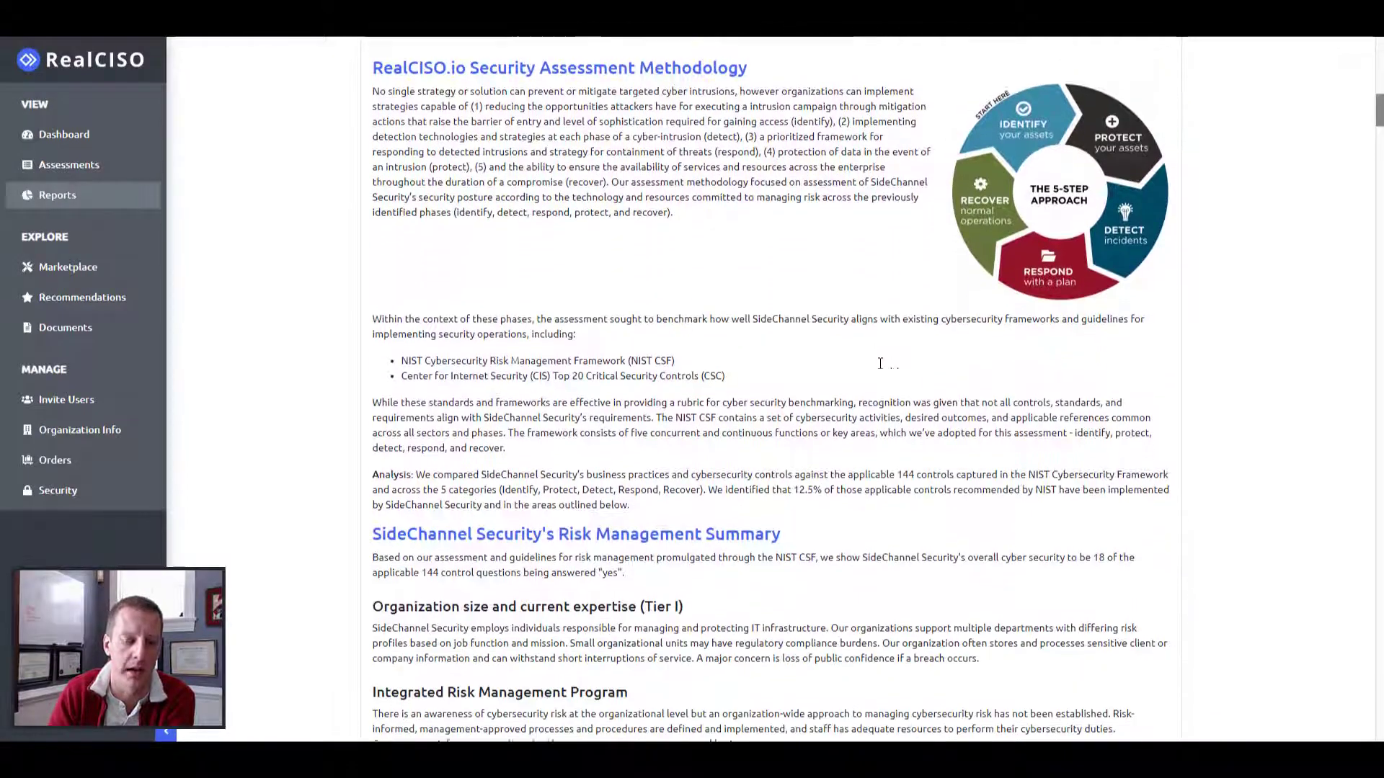
{"action": "scroll", "coordinate": [878, 368], "scroll_direction": "down", "scroll_amount": 3}
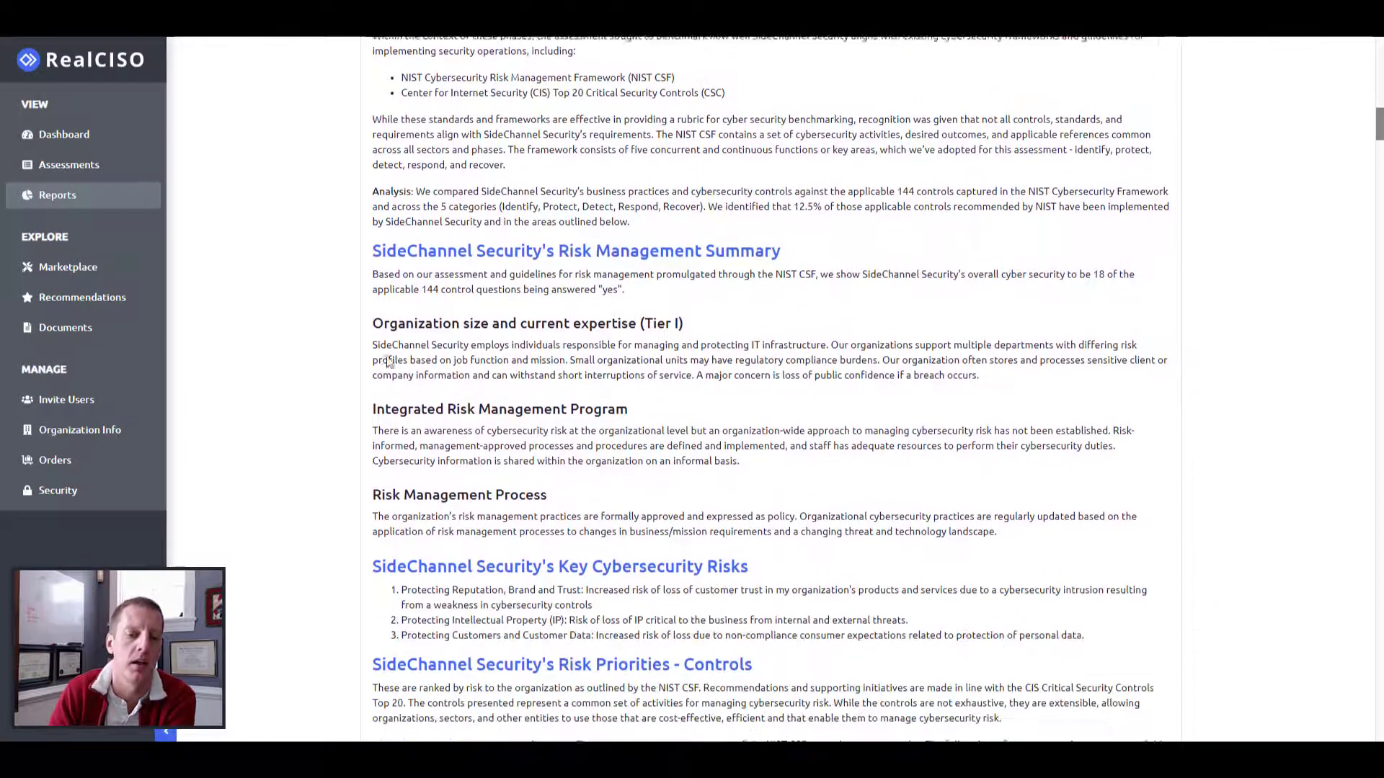
{"action": "scroll", "coordinate": [687, 311], "scroll_direction": "down", "scroll_amount": 3}
{"action": "scroll", "coordinate": [687, 311], "scroll_direction": "down", "scroll_amount": 2}
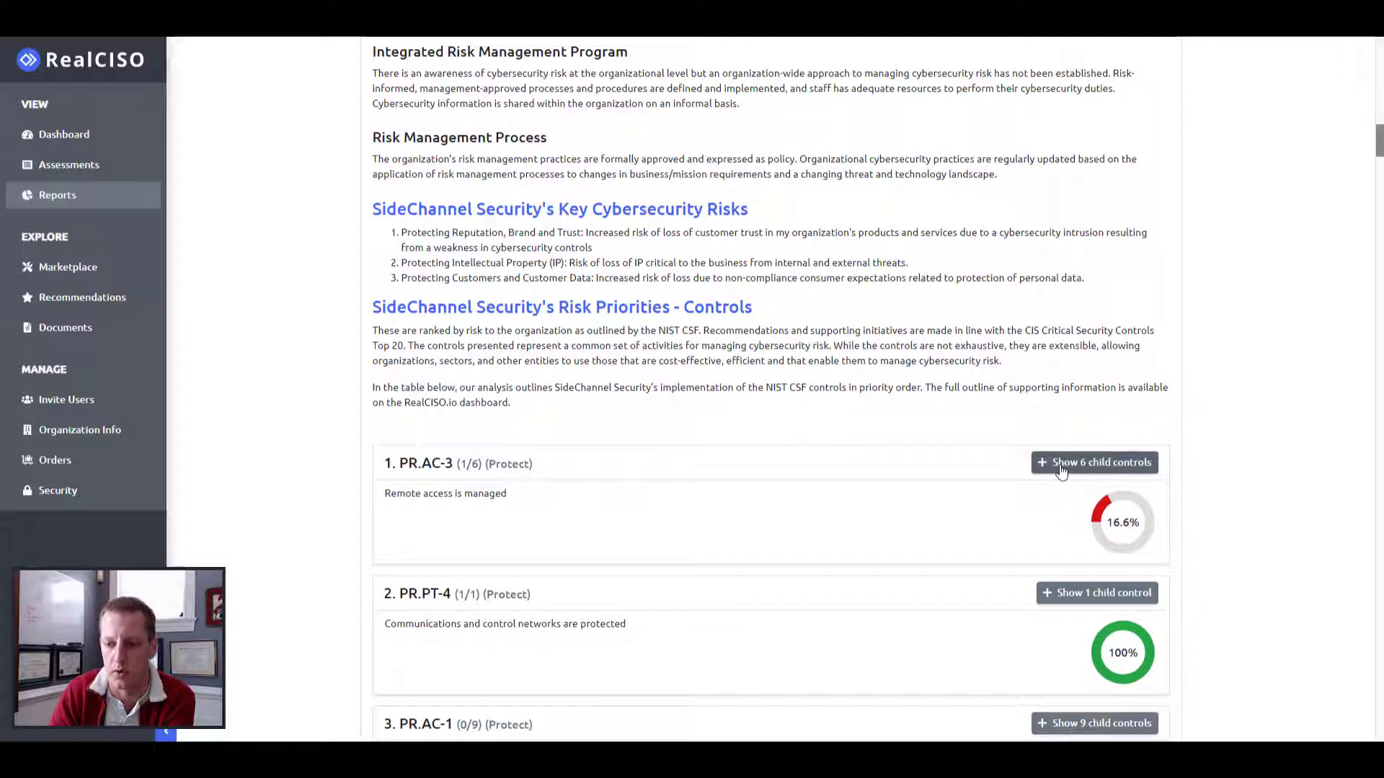
Expand the child controls under PR.AC-3 and PR.PT-4 in the printable report.
{"action": "left_click", "coordinate": [1062, 471]}
{"action": "scroll", "coordinate": [1139, 404], "scroll_direction": "down", "scroll_amount": 5}
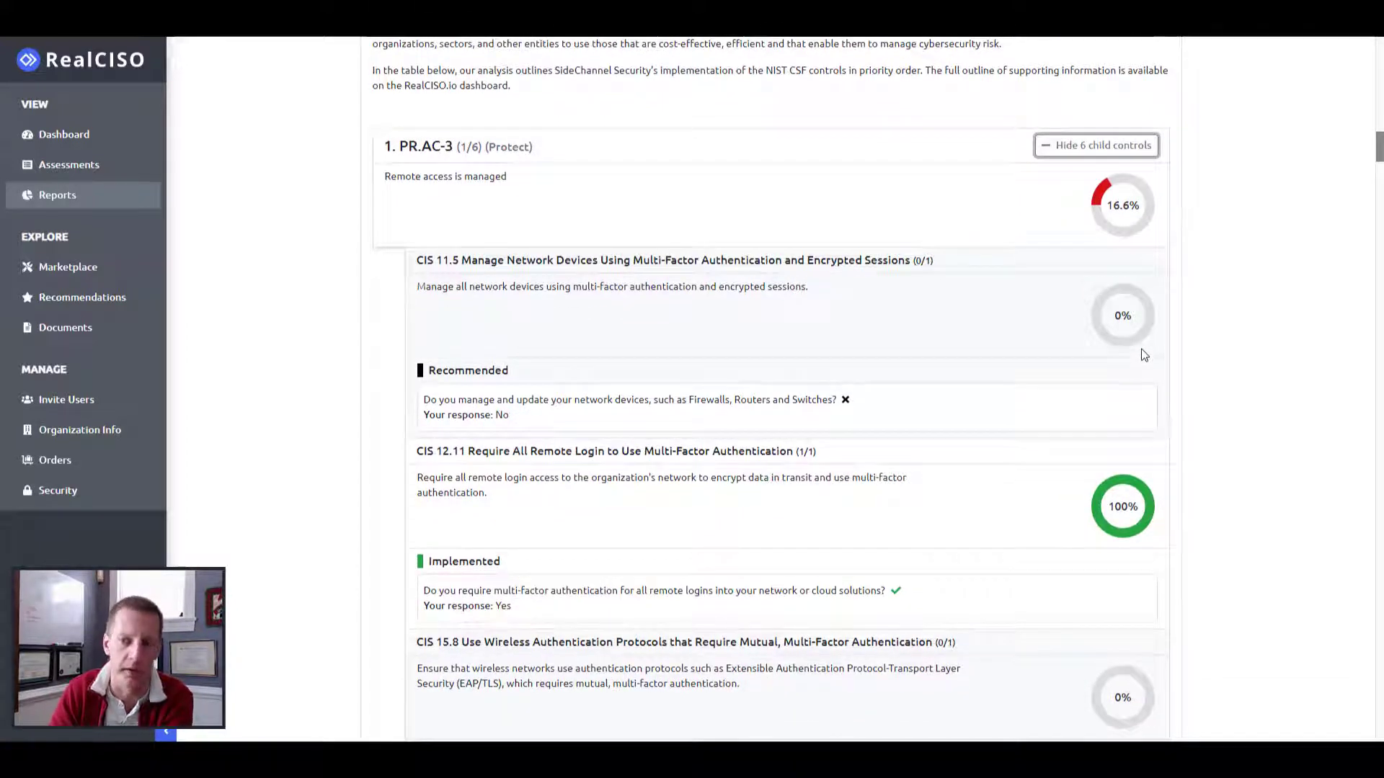
{"action": "scroll", "coordinate": [1186, 401], "scroll_direction": "down", "scroll_amount": 10}
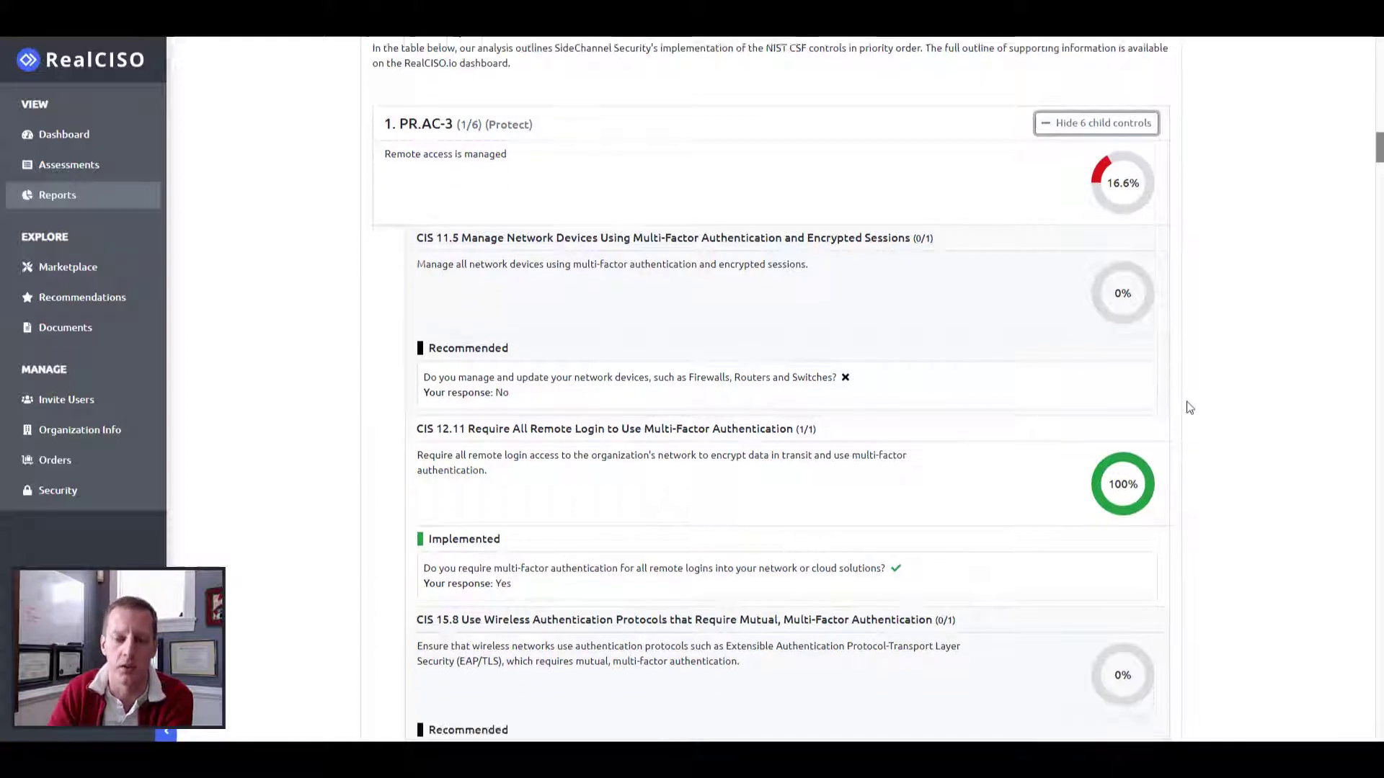
{"action": "scroll", "coordinate": [1185, 403], "scroll_direction": "down", "scroll_amount": 4}
{"action": "left_click", "coordinate": [1096, 364]}
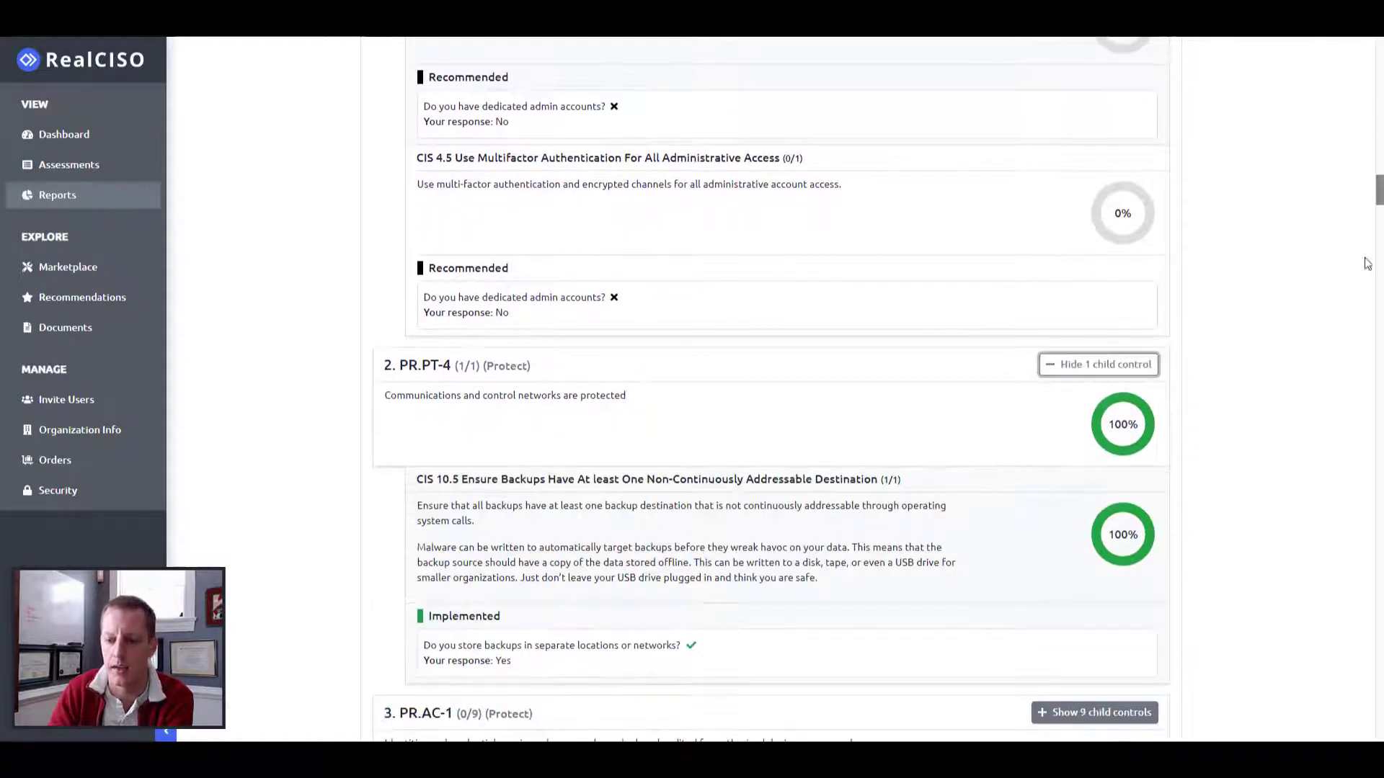
{"action": "scroll", "coordinate": [1374, 256], "scroll_direction": "up", "scroll_amount": 20}
{"action": "scroll", "coordinate": [1375, 257], "scroll_direction": "up", "scroll_amount": 18}
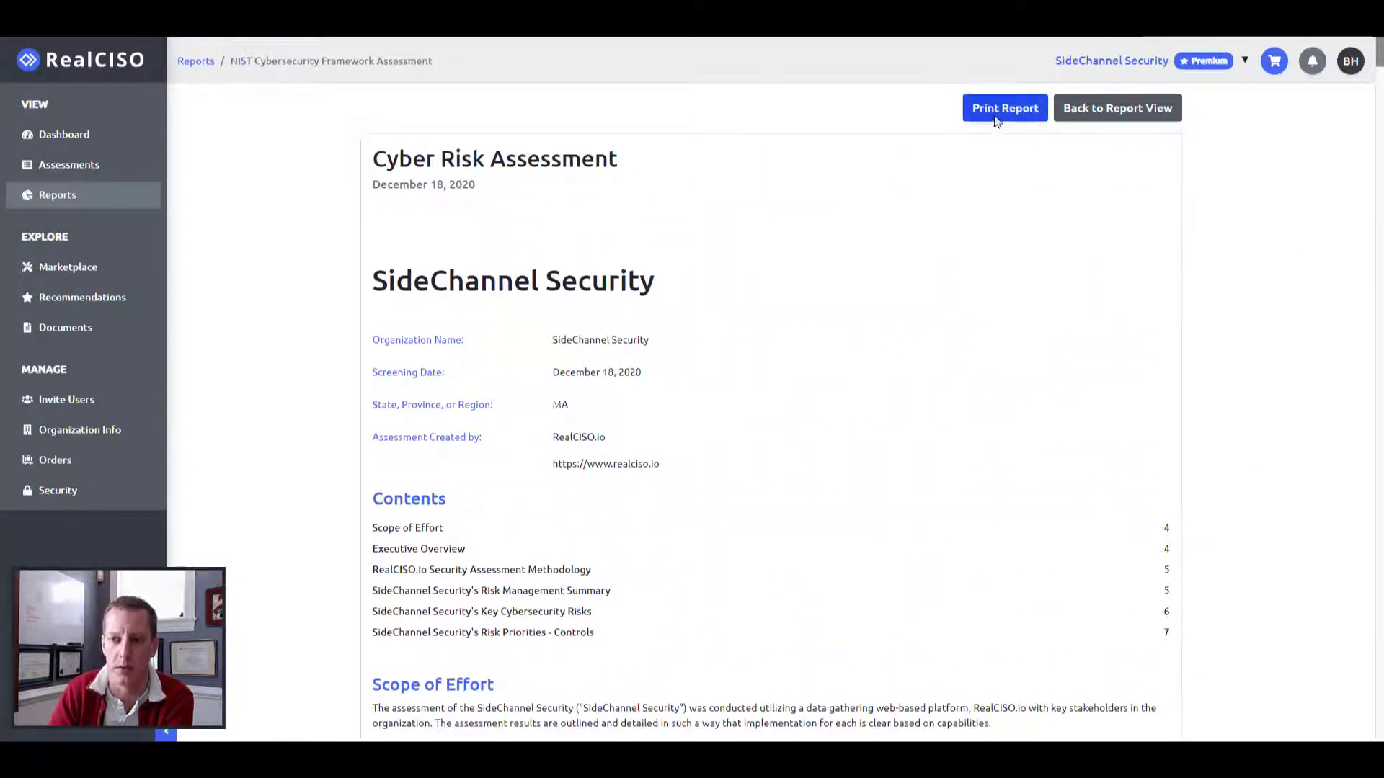
Preview the 21-sheet Cyber Risk Assessment report on Microsoft Print to PDF, then close it.
{"action": "left_click", "coordinate": [1002, 109]}
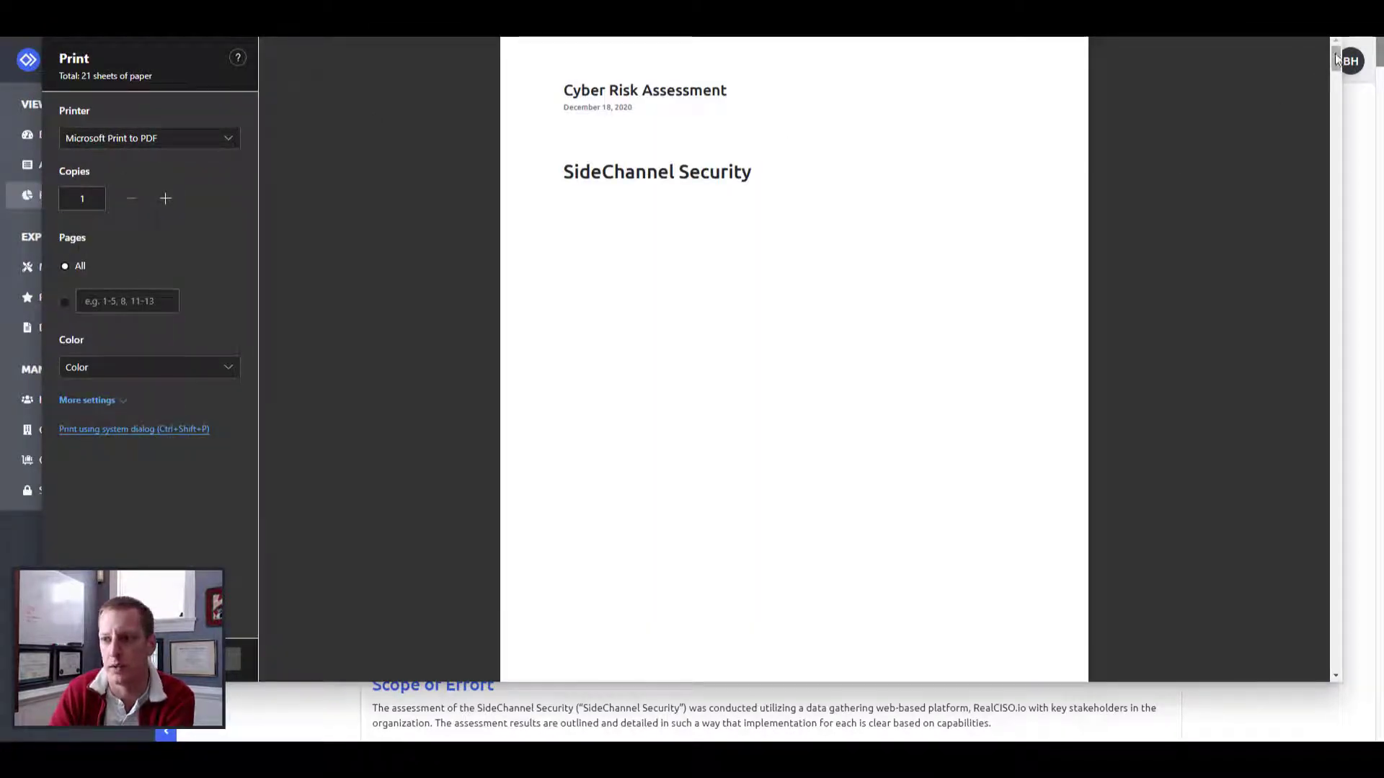
{"action": "left_click_drag", "start_coordinate": [1337, 61], "coordinate": [1340, 303]}
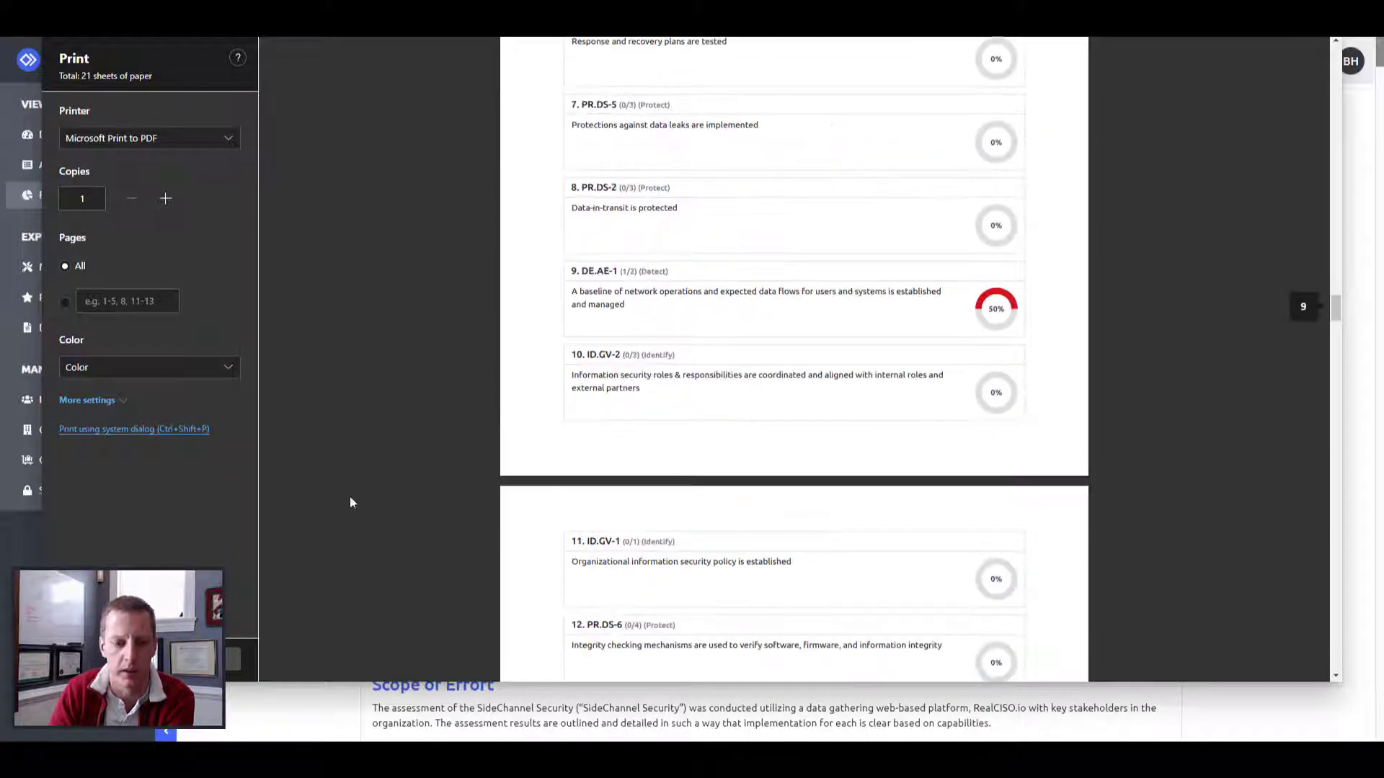
{"action": "left_click", "coordinate": [234, 658]}
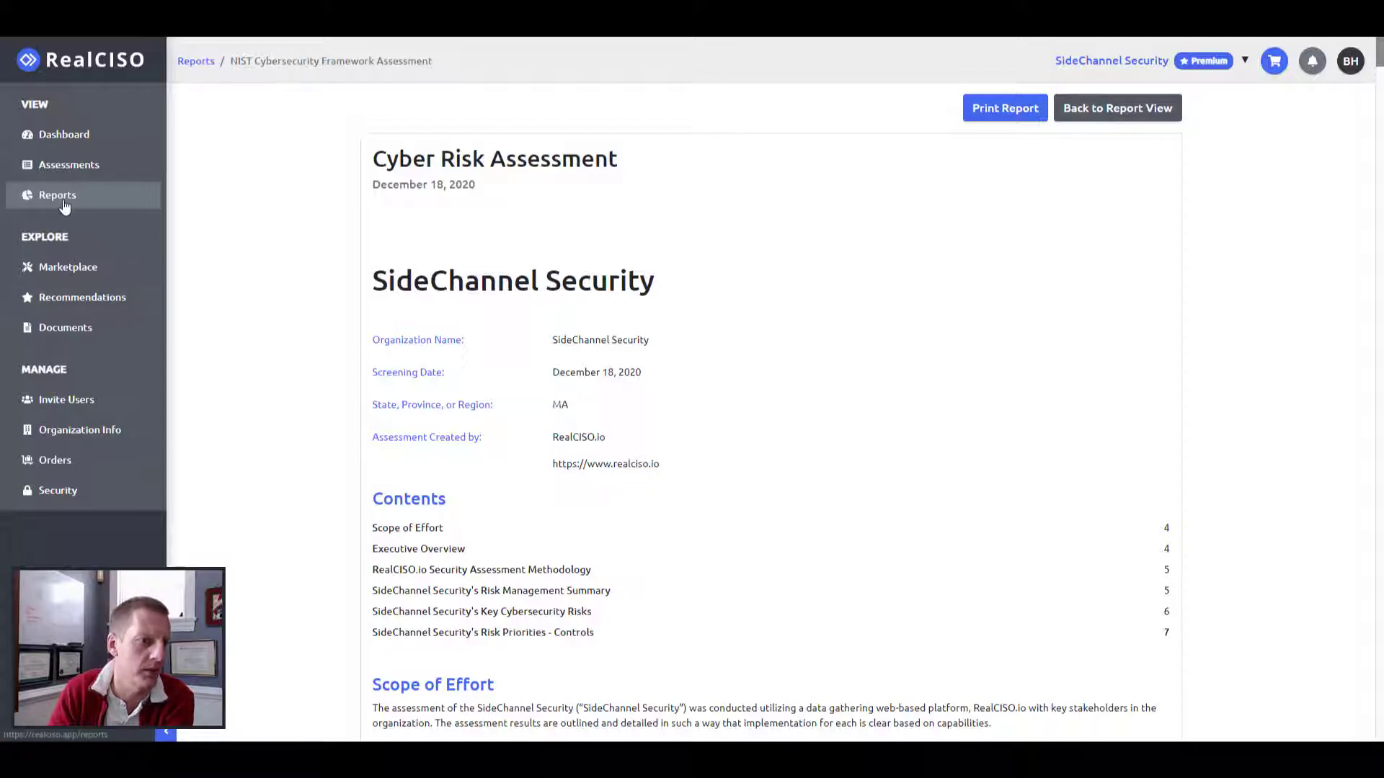
Visit an assessment and return, then reopen the latest 13% NIST report from Reports.
{"action": "left_click", "coordinate": [98, 169]}
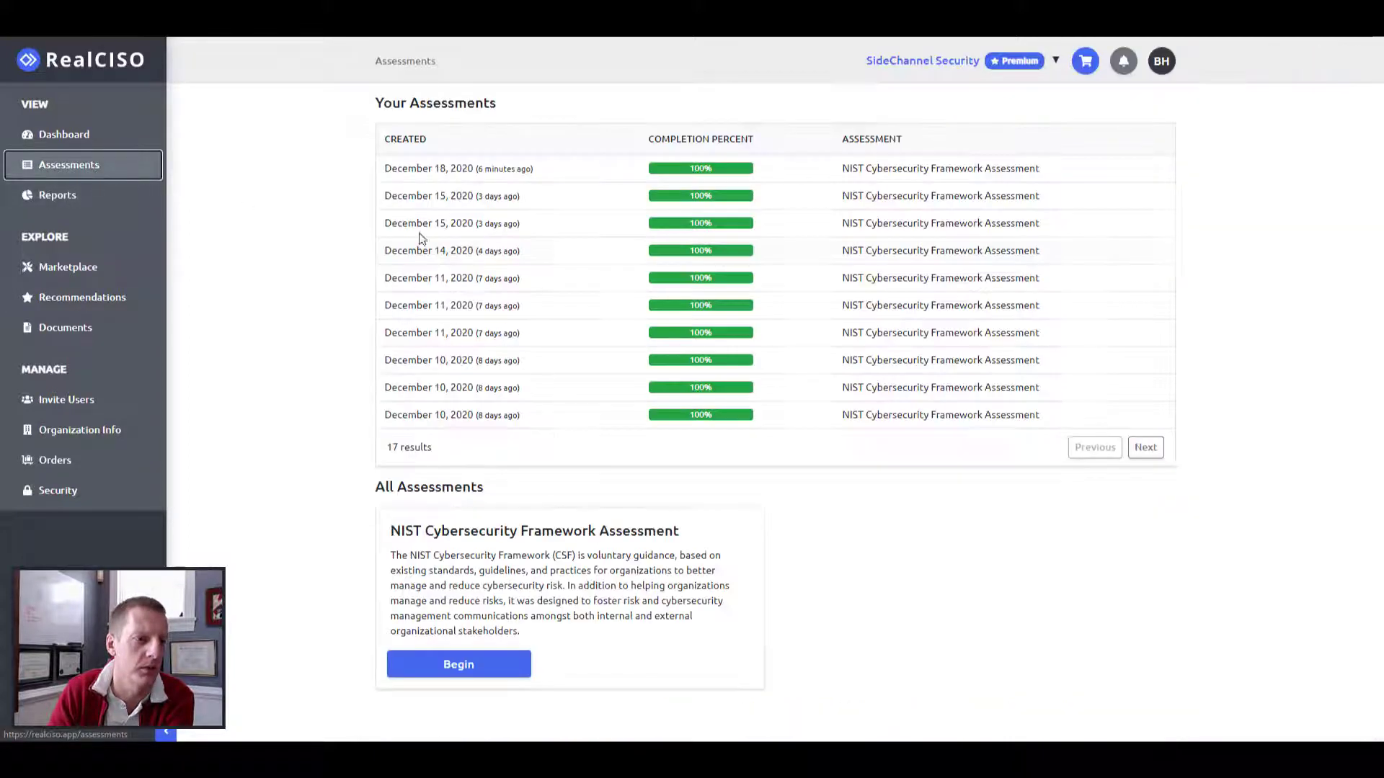
{"action": "left_click", "coordinate": [599, 178]}
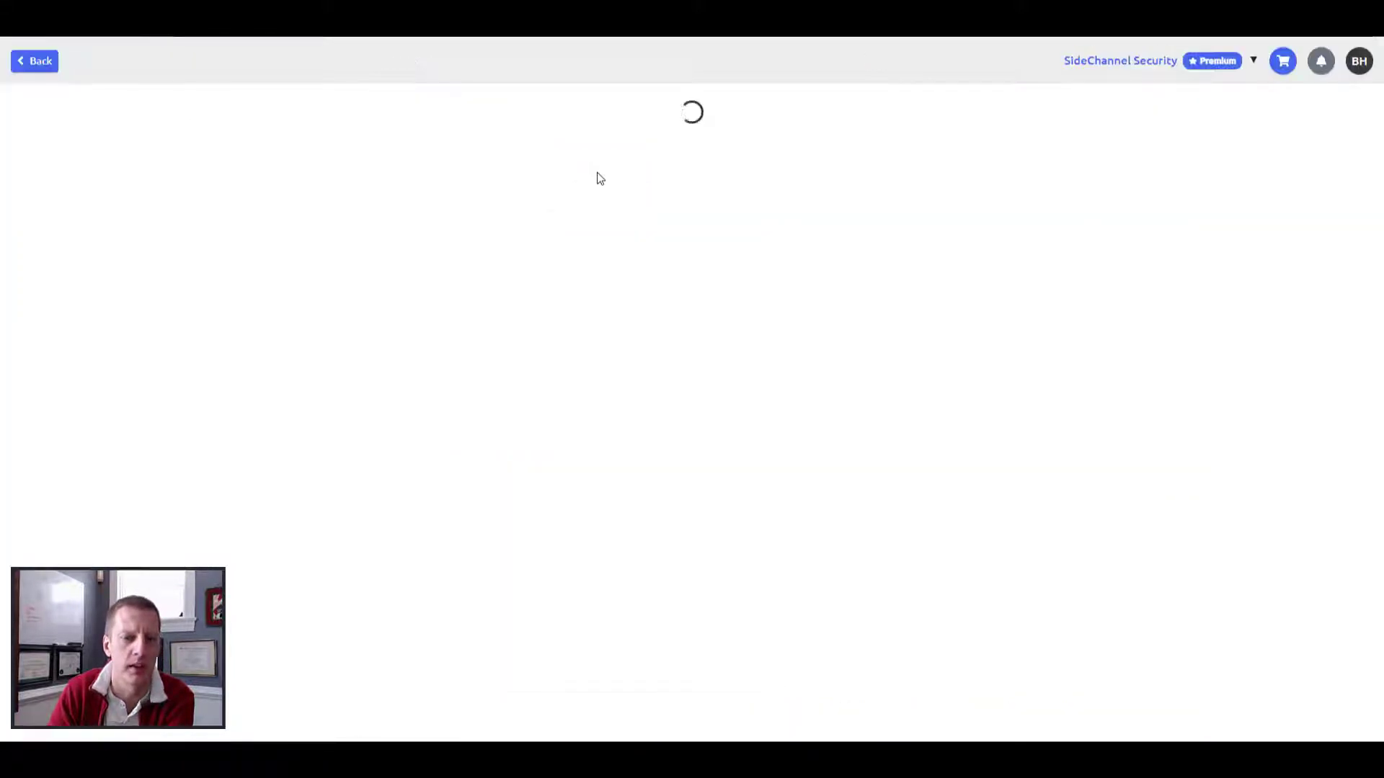
{"action": "left_click", "coordinate": [51, 61]}
{"action": "left_click", "coordinate": [96, 210]}
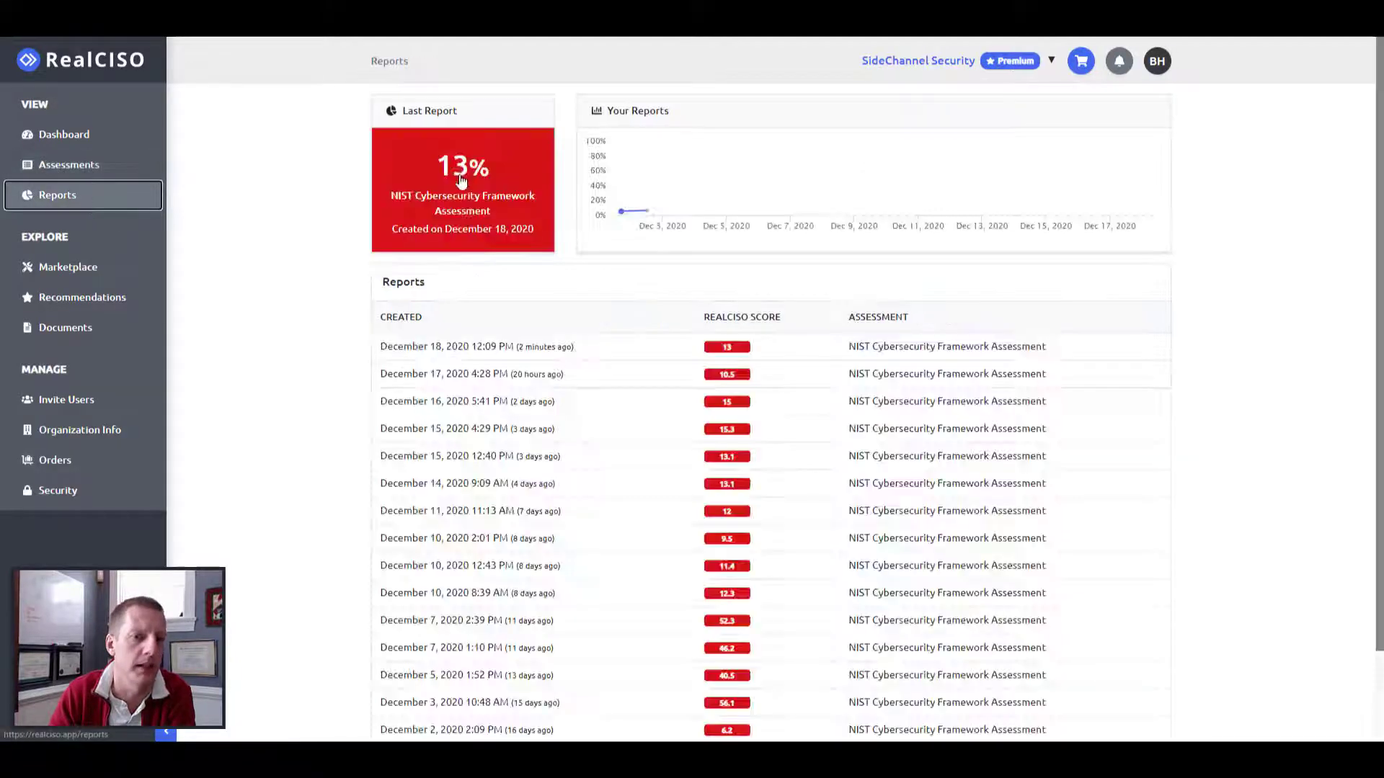
{"action": "left_click", "coordinate": [463, 180]}
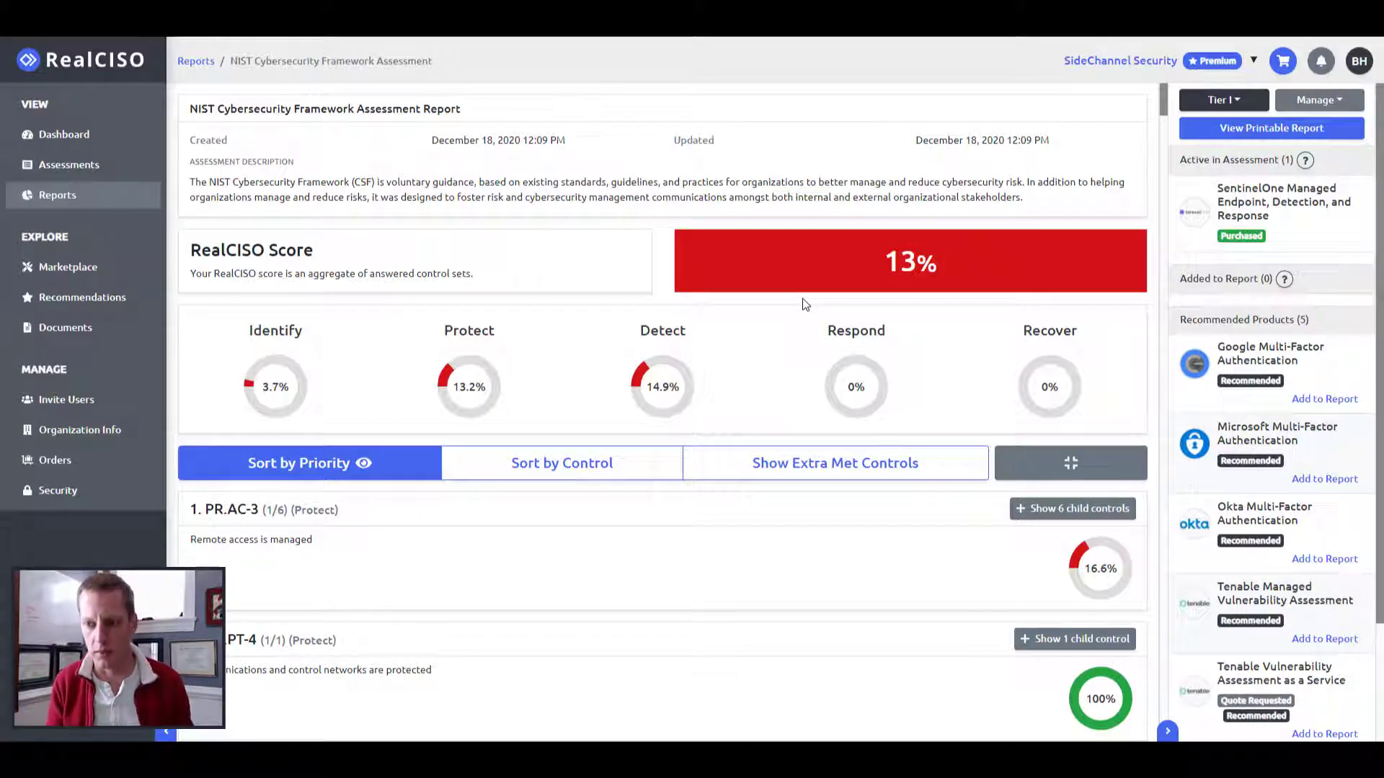
{"action": "scroll", "coordinate": [898, 296], "scroll_direction": "down", "scroll_amount": 3}
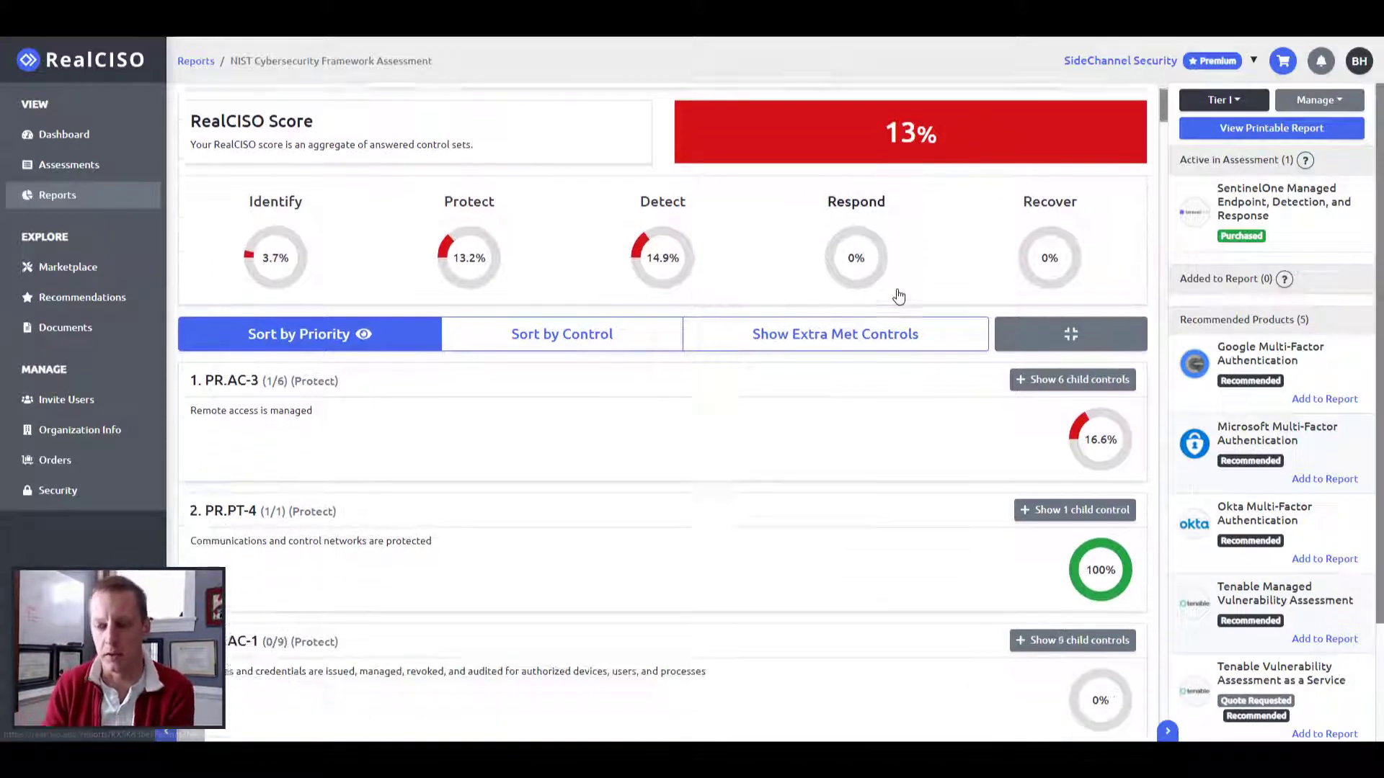
{"action": "left_click", "coordinate": [897, 285]}
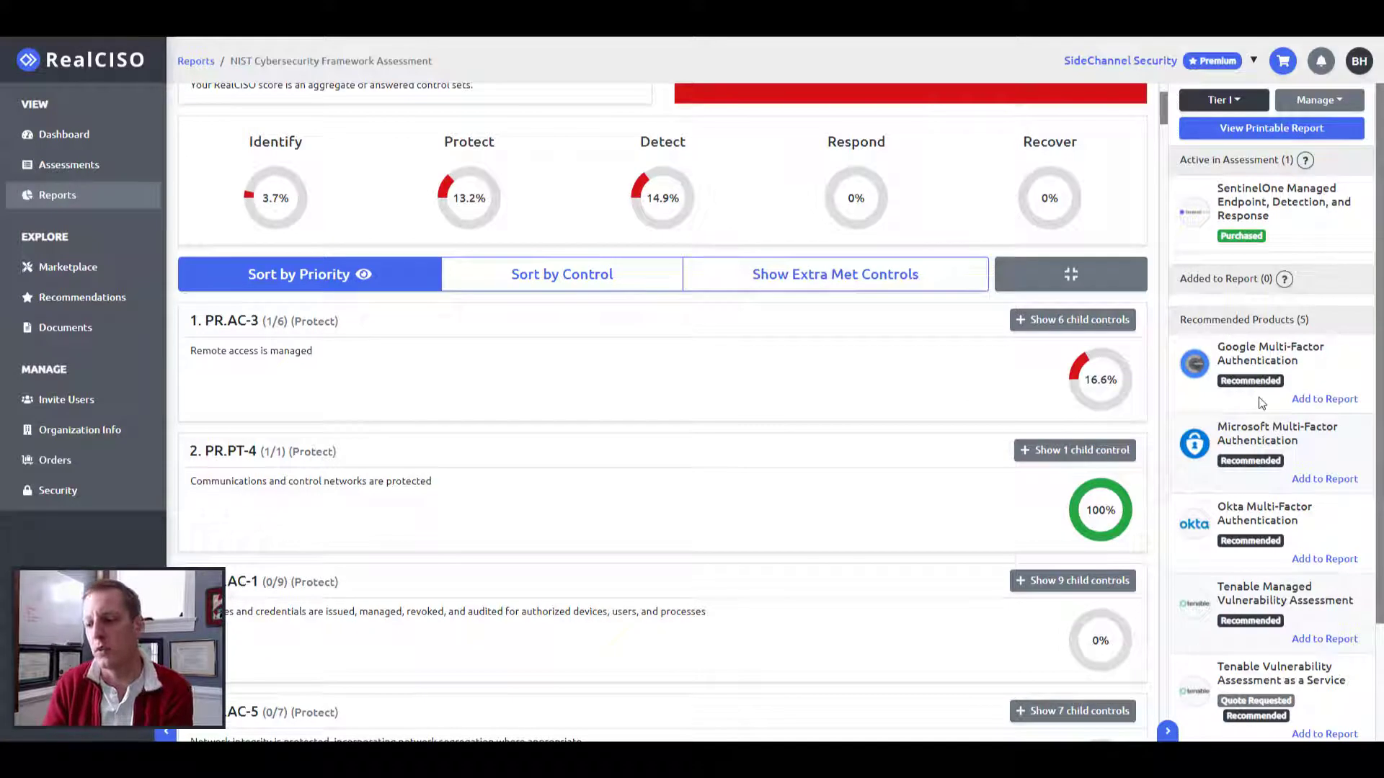
{"action": "scroll", "coordinate": [1243, 404], "scroll_direction": "down", "scroll_amount": 2}
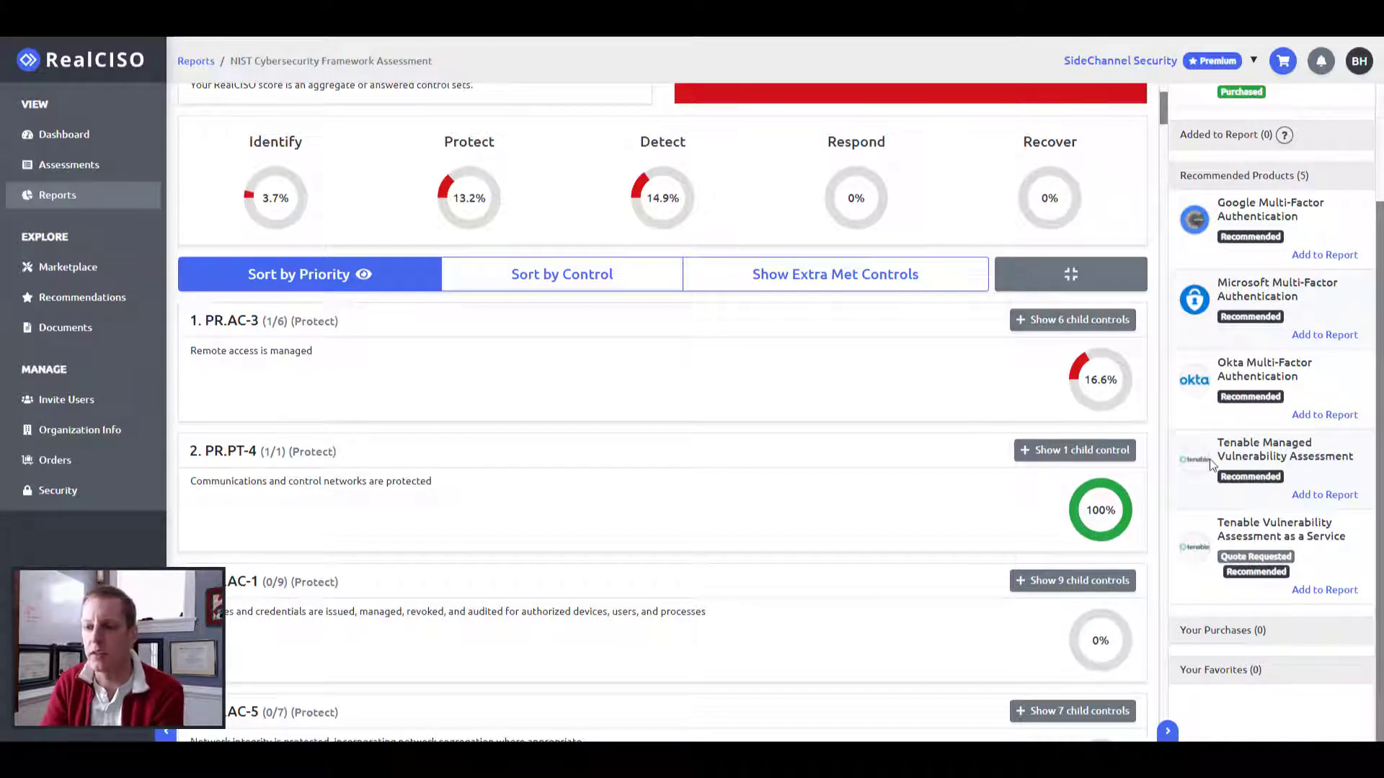
{"action": "scroll", "coordinate": [1211, 465], "scroll_direction": "up", "scroll_amount": 3}
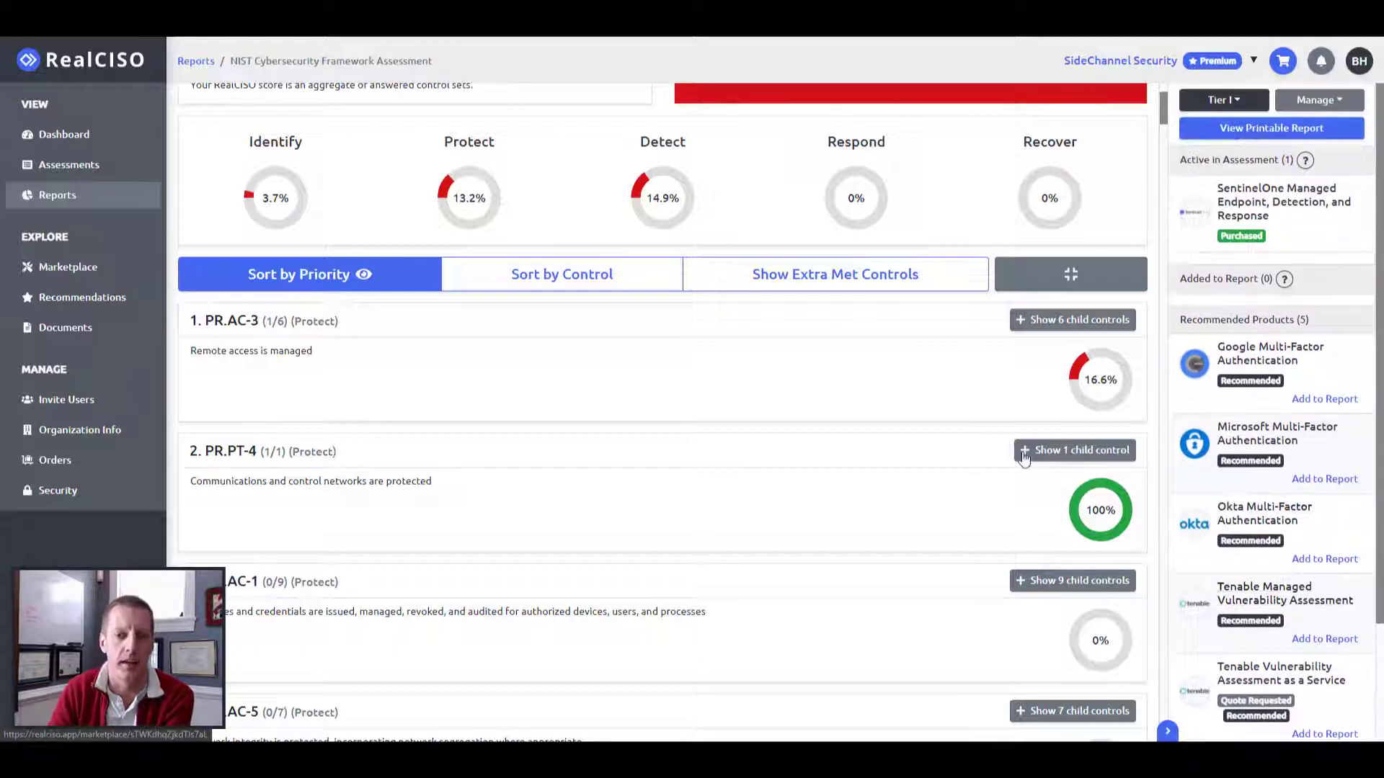
{"action": "scroll", "coordinate": [966, 452], "scroll_direction": "up", "scroll_amount": 1}
{"action": "scroll", "coordinate": [965, 447], "scroll_direction": "up", "scroll_amount": 2}
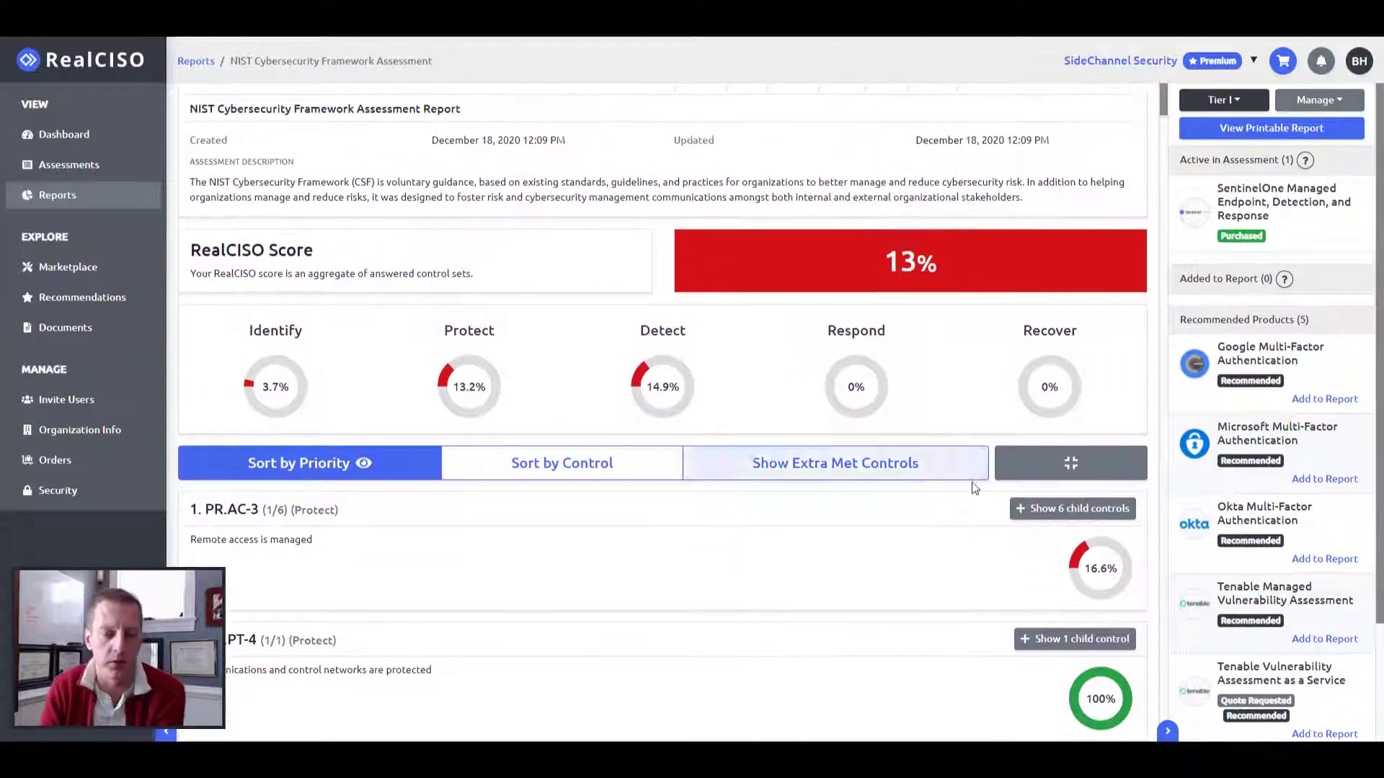
{"action": "left_click", "coordinate": [1073, 508]}
{"action": "scroll", "coordinate": [1072, 508], "scroll_direction": "down", "scroll_amount": 4}
{"action": "scroll", "coordinate": [1211, 449], "scroll_direction": "down", "scroll_amount": 1}
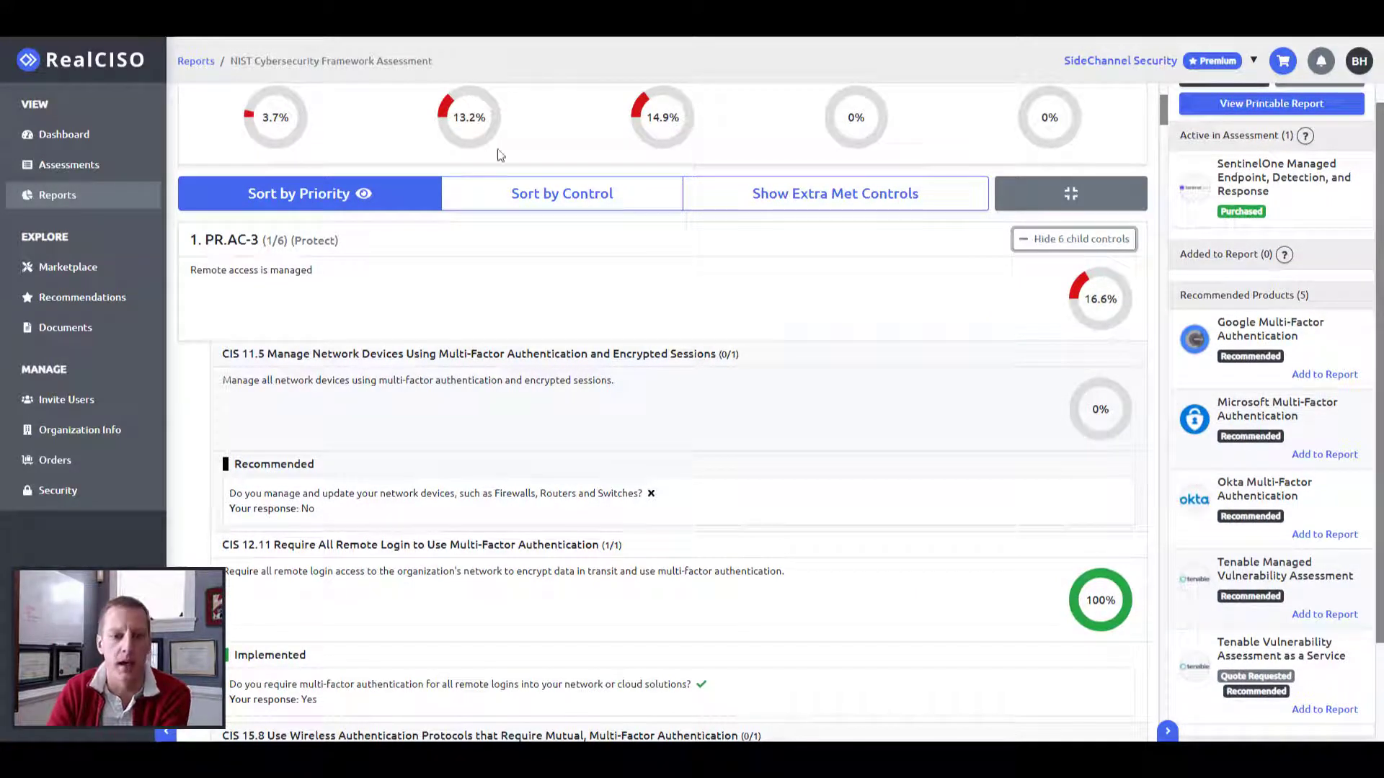
{"action": "scroll", "coordinate": [523, 246], "scroll_direction": "up", "scroll_amount": 1}
{"action": "scroll", "coordinate": [523, 245], "scroll_direction": "up", "scroll_amount": 1}
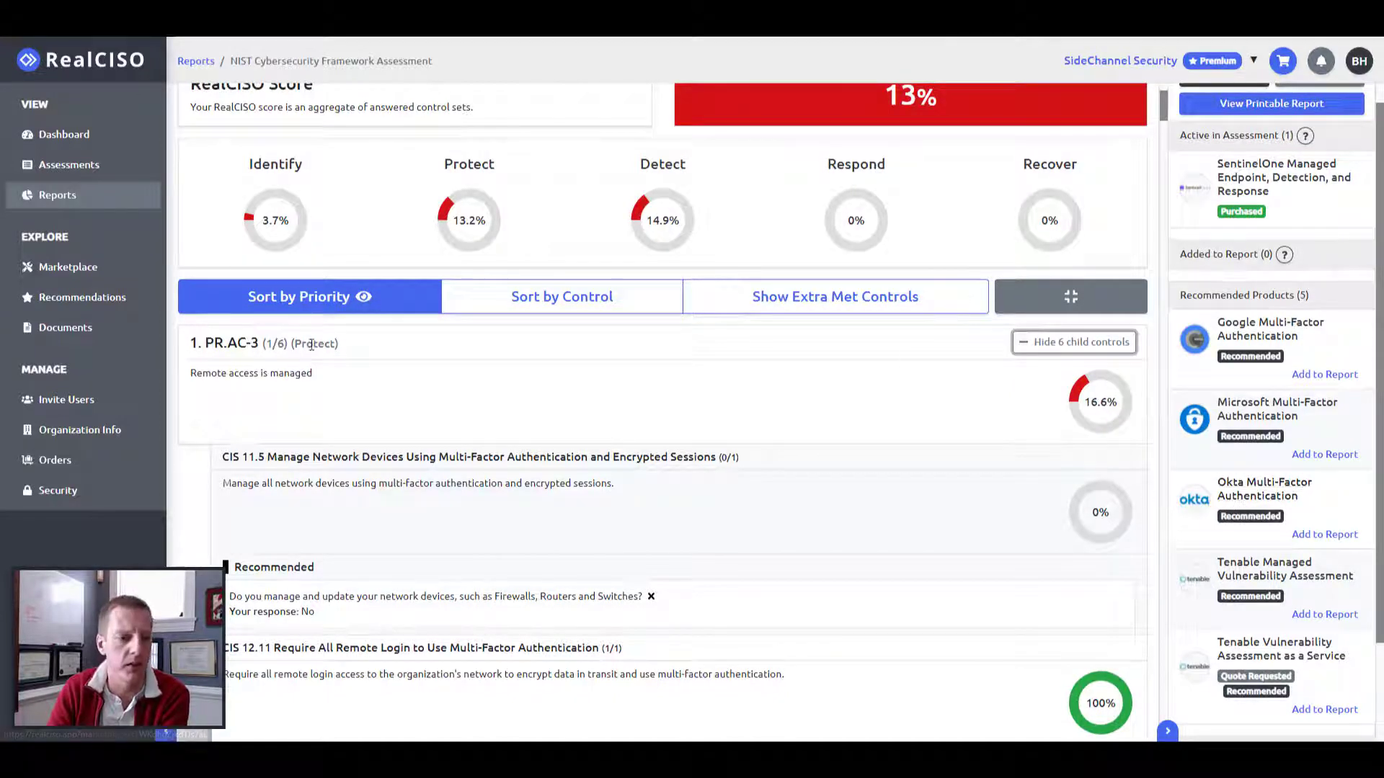
{"action": "left_click", "coordinate": [1074, 341]}
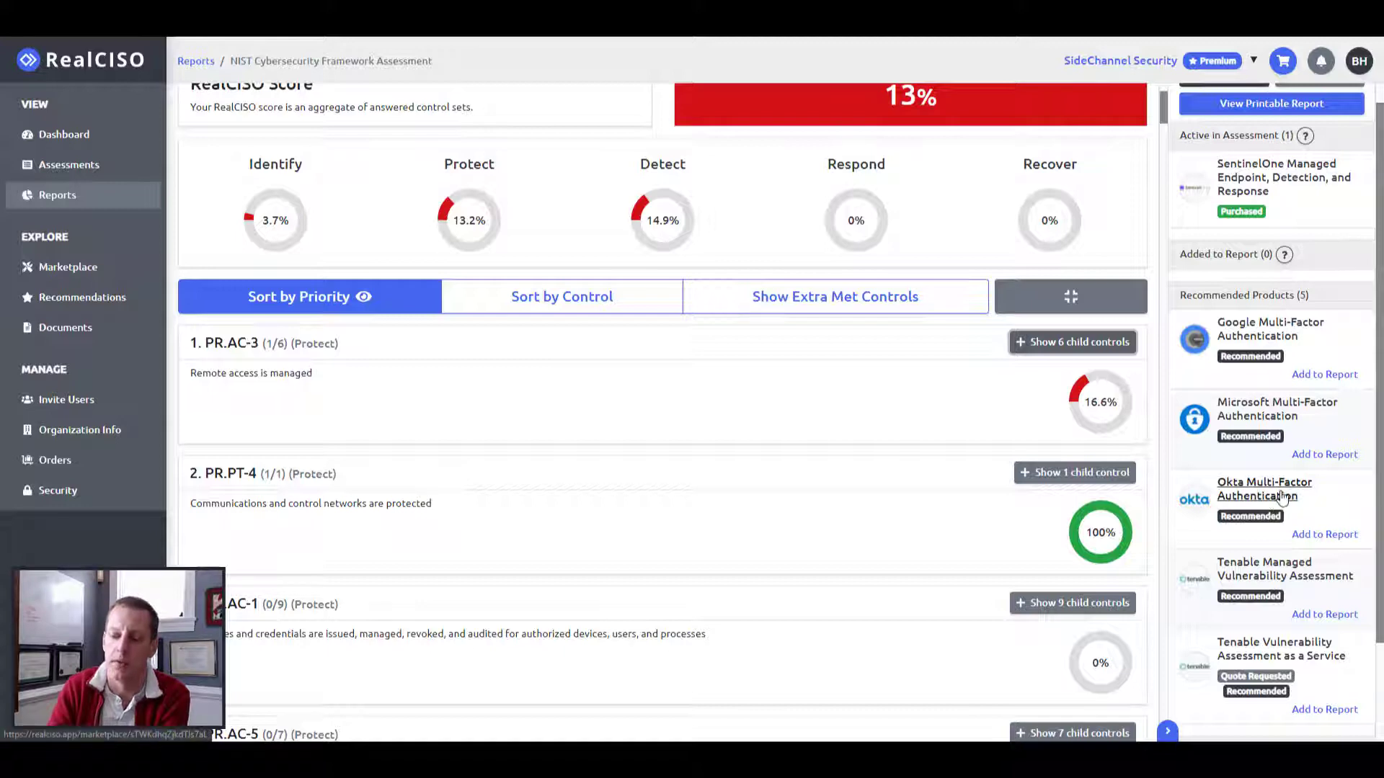
{"action": "left_click", "coordinate": [1335, 535]}
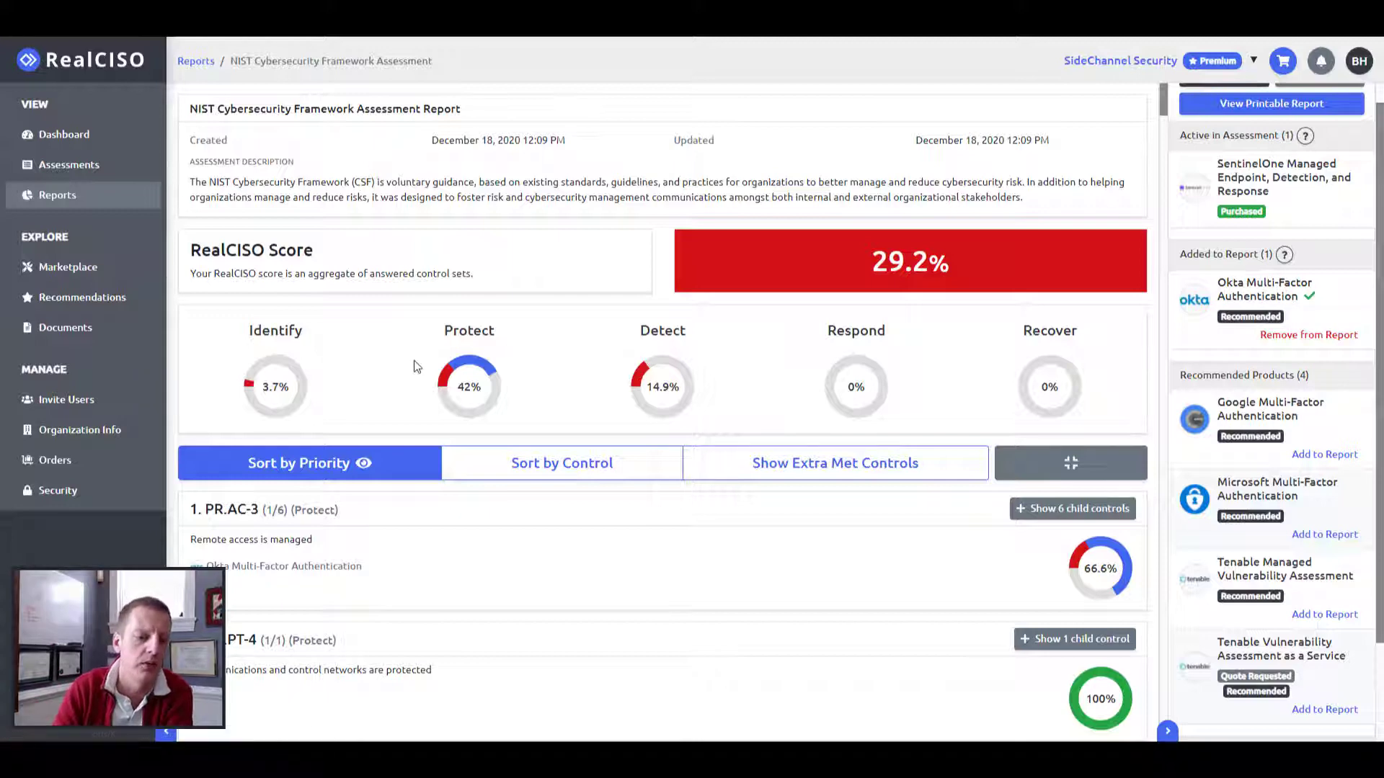
{"action": "scroll", "coordinate": [416, 364], "scroll_direction": "down", "scroll_amount": 3}
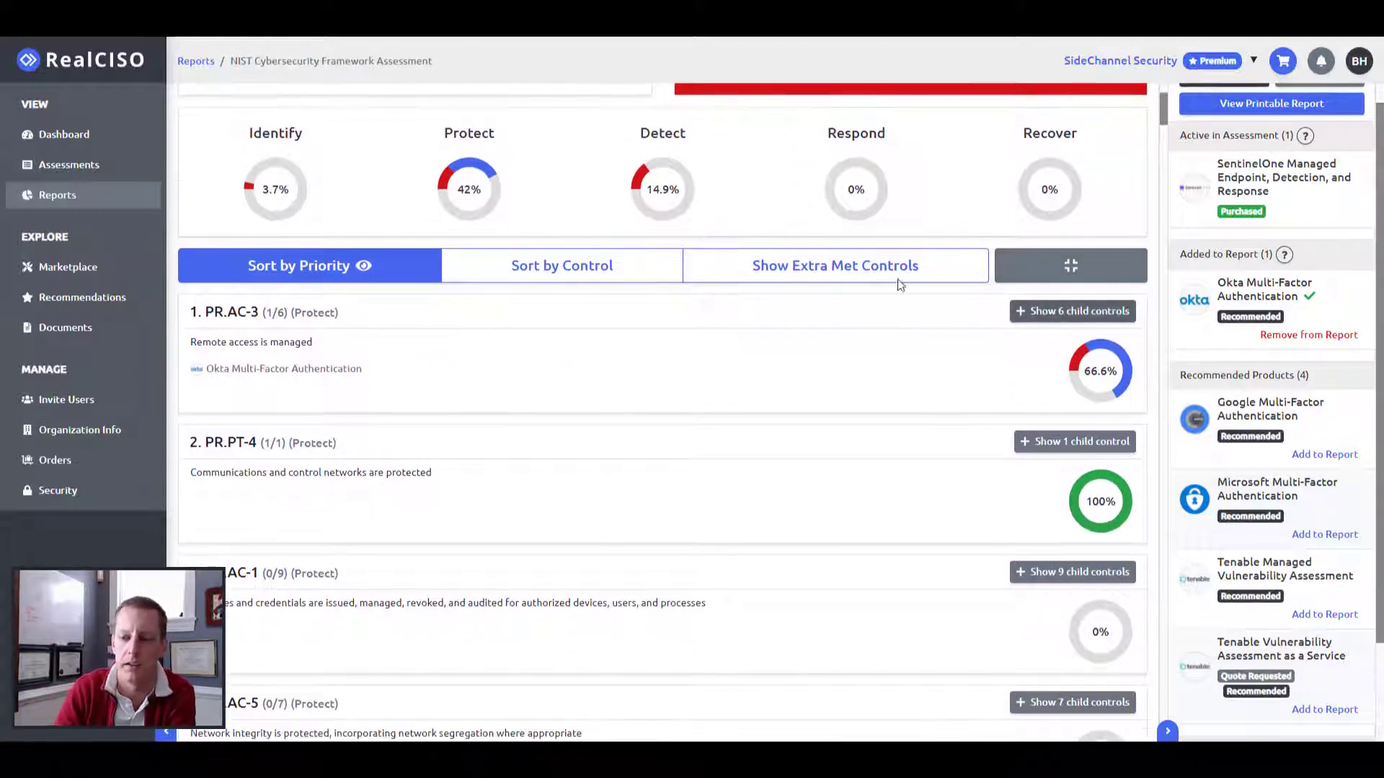
{"action": "scroll", "coordinate": [610, 215], "scroll_direction": "up", "scroll_amount": 2}
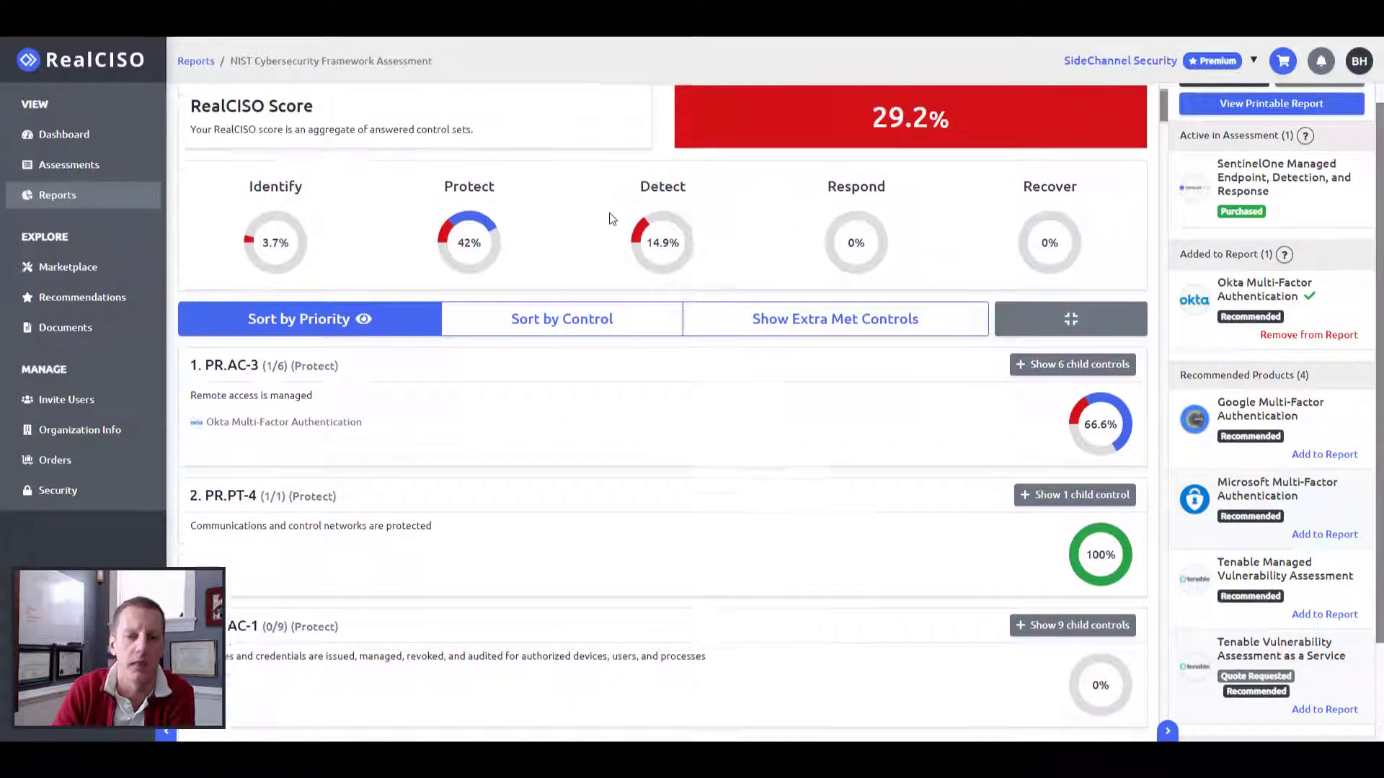
{"action": "left_click_drag", "start_coordinate": [875, 154], "coordinate": [971, 153]}
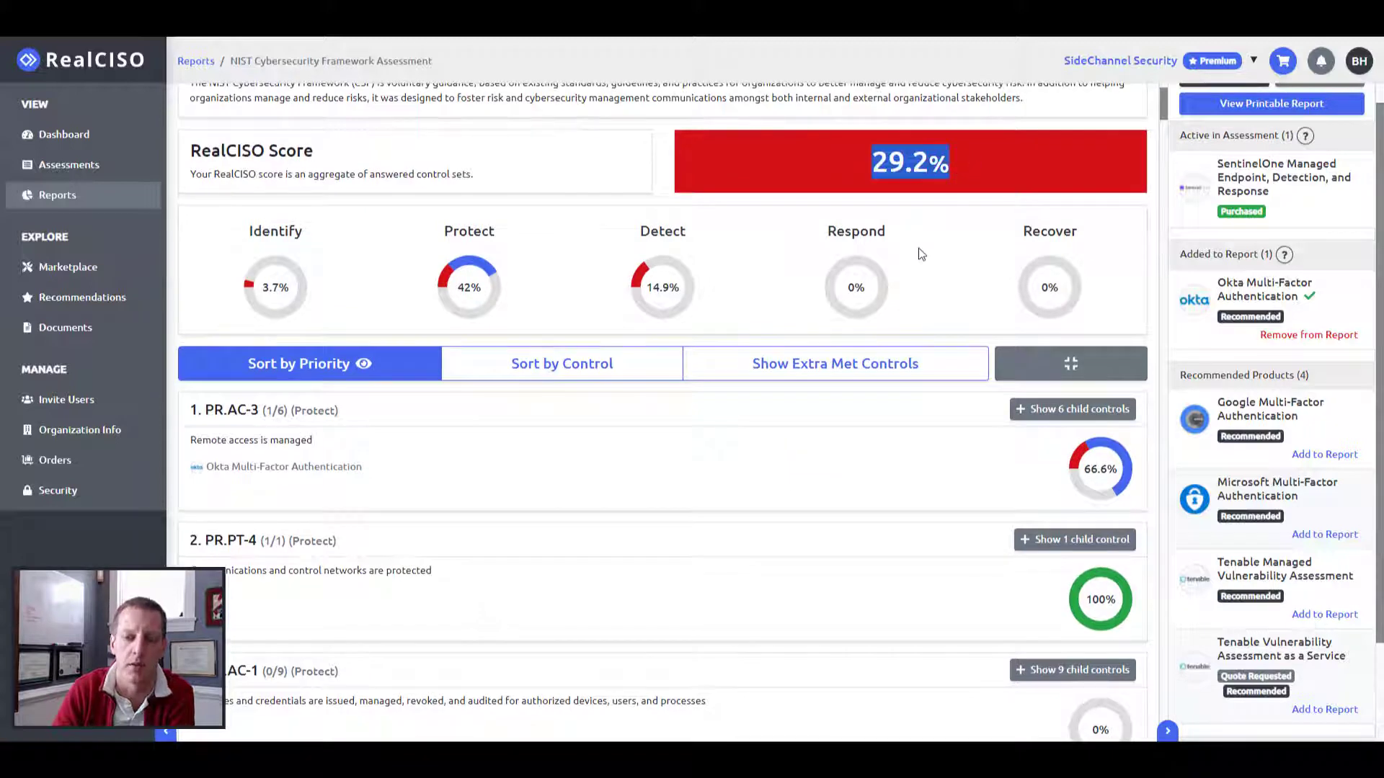
{"action": "left_click", "coordinate": [456, 274]}
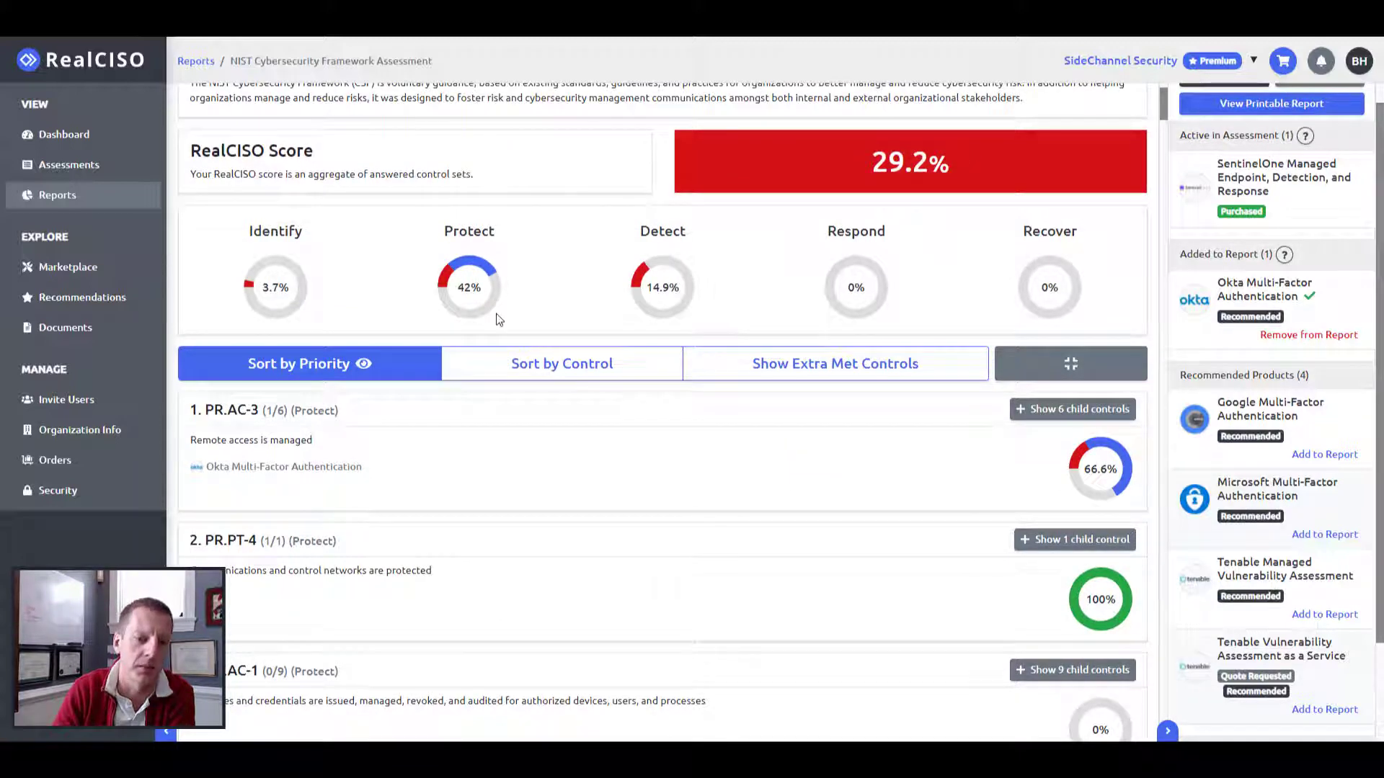
{"action": "left_click", "coordinate": [1072, 409]}
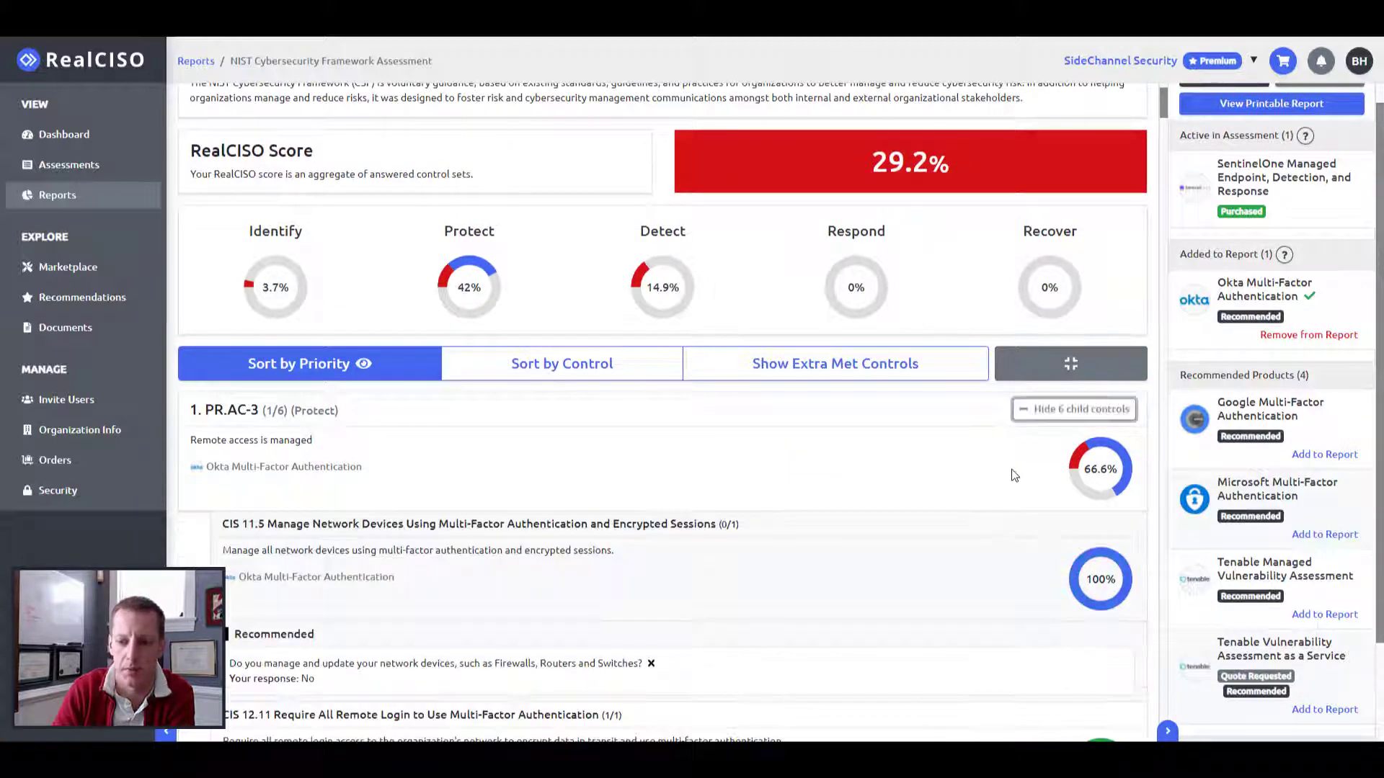
{"action": "scroll", "coordinate": [1015, 475], "scroll_direction": "down", "scroll_amount": 1}
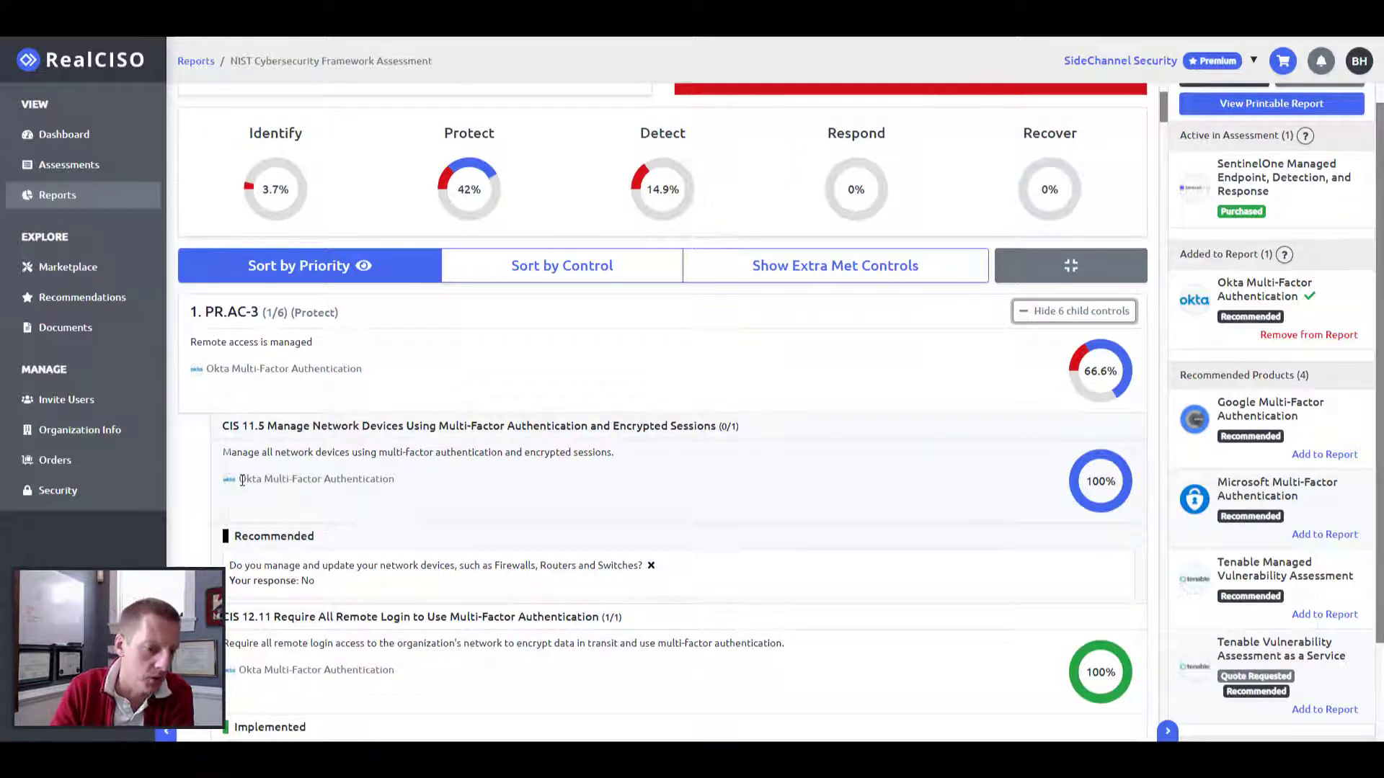
{"action": "left_click_drag", "start_coordinate": [239, 479], "coordinate": [394, 479]}
{"action": "left_click_drag", "start_coordinate": [245, 453], "coordinate": [675, 468]}
{"action": "left_click", "coordinate": [686, 469]}
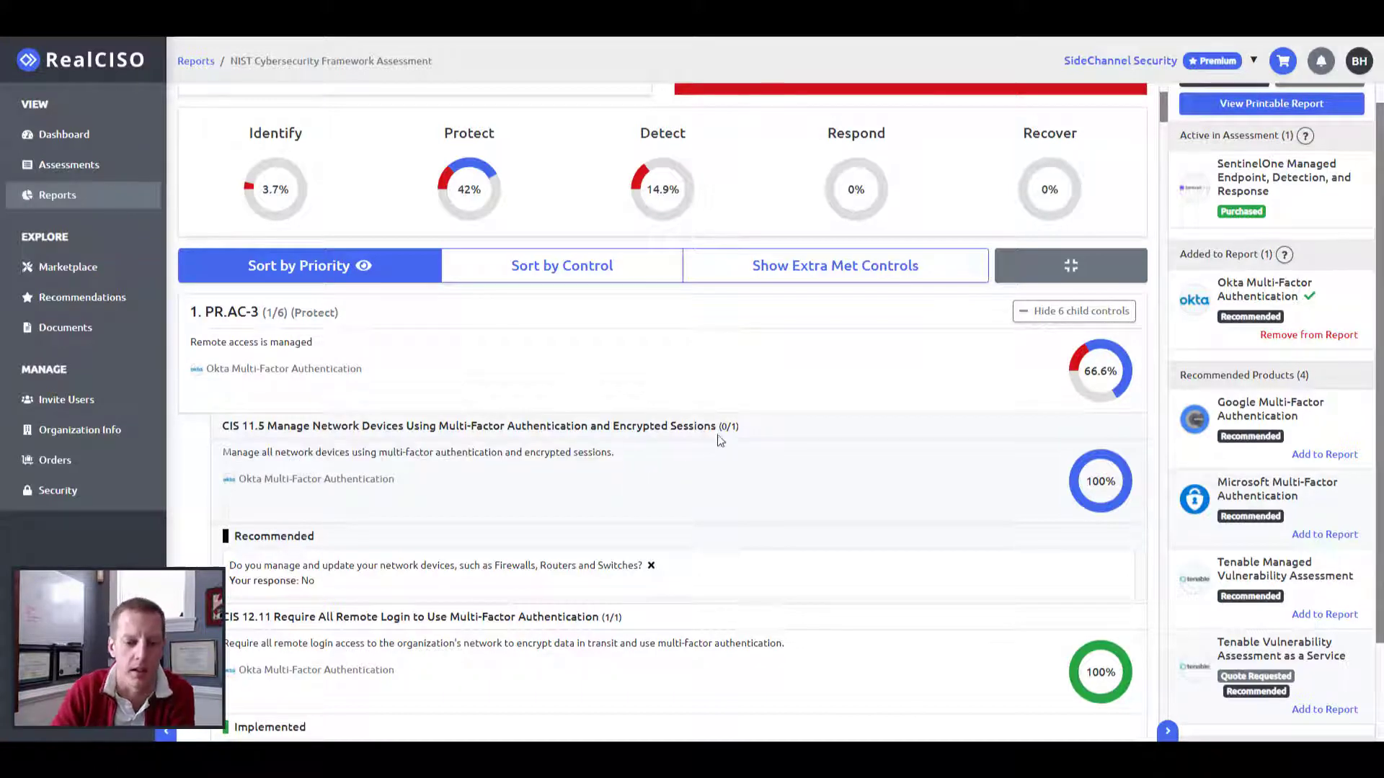
{"action": "scroll", "coordinate": [806, 408], "scroll_direction": "down", "scroll_amount": 5}
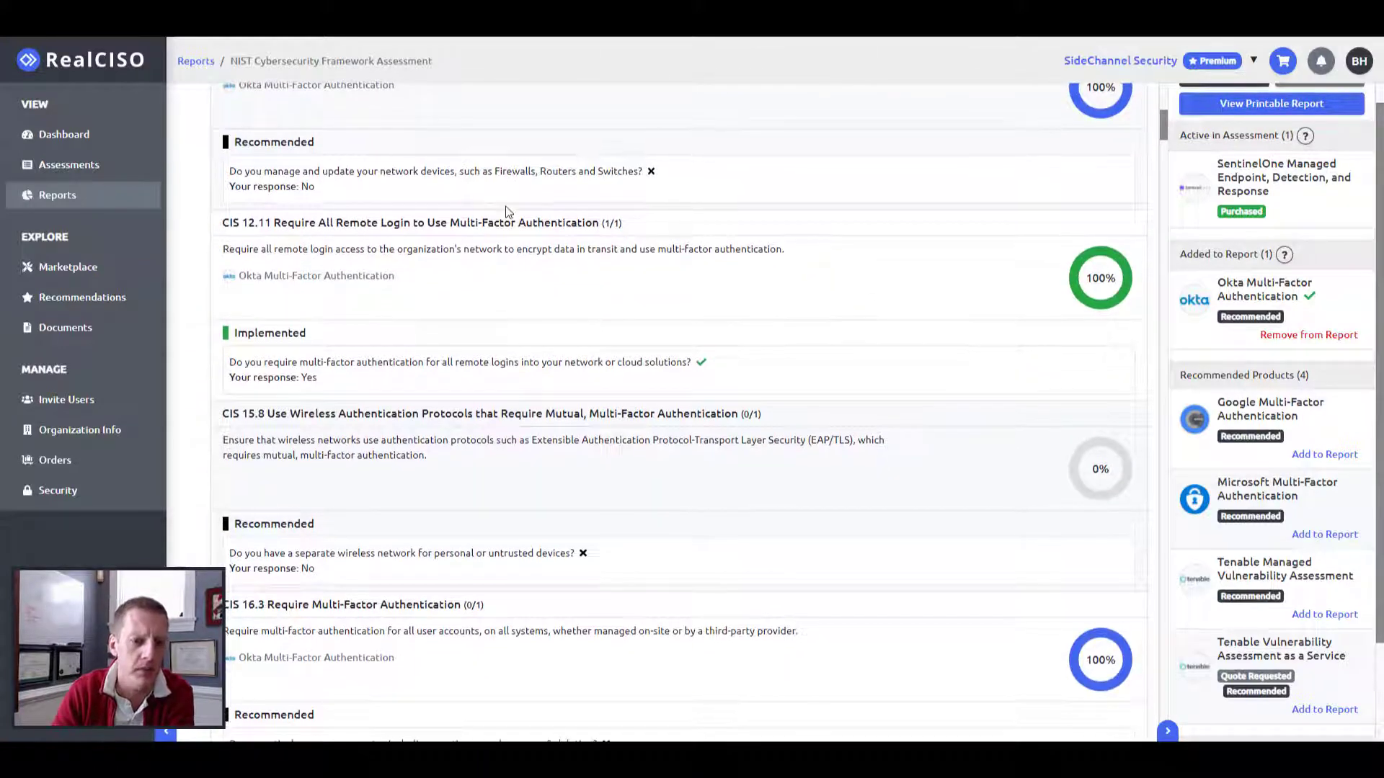
{"action": "scroll", "coordinate": [917, 404], "scroll_direction": "down", "scroll_amount": 2}
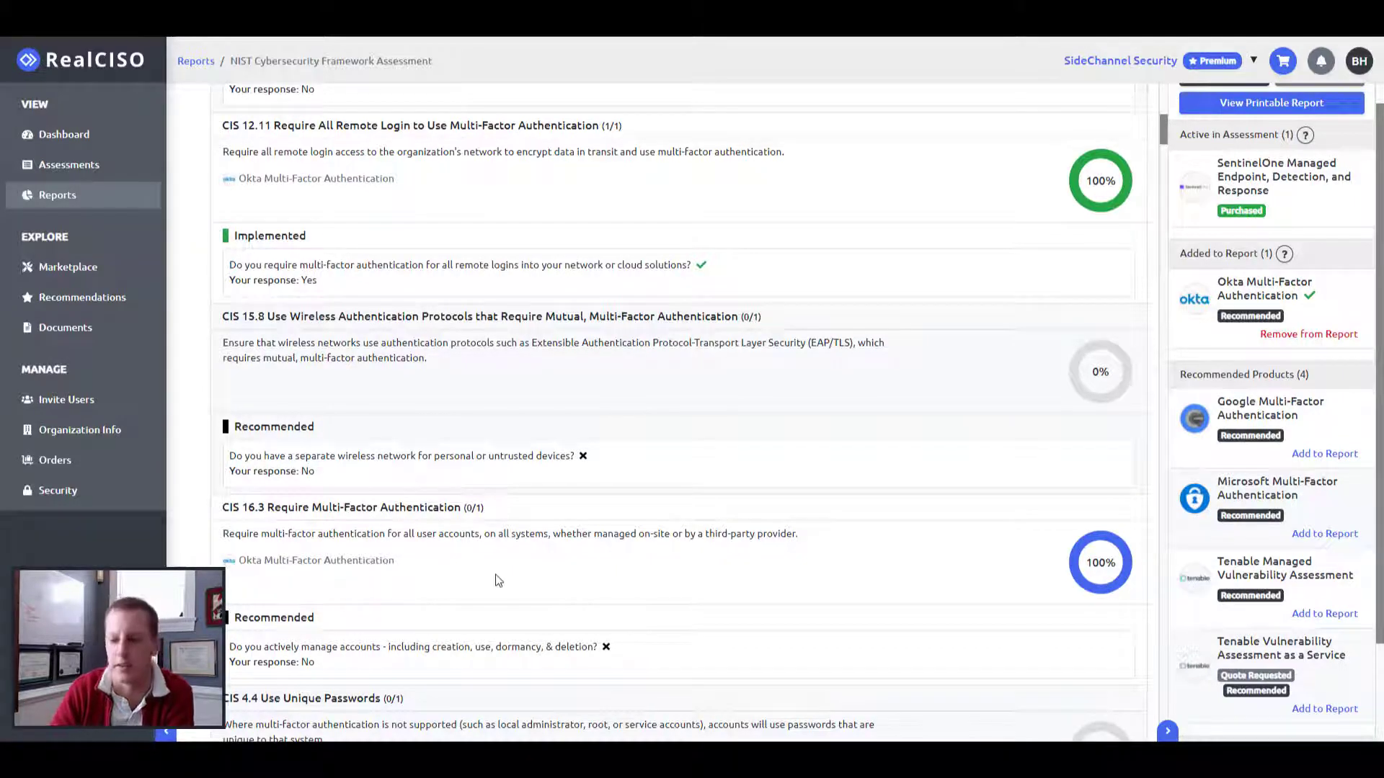
{"action": "scroll", "coordinate": [751, 510], "scroll_direction": "up", "scroll_amount": 1}
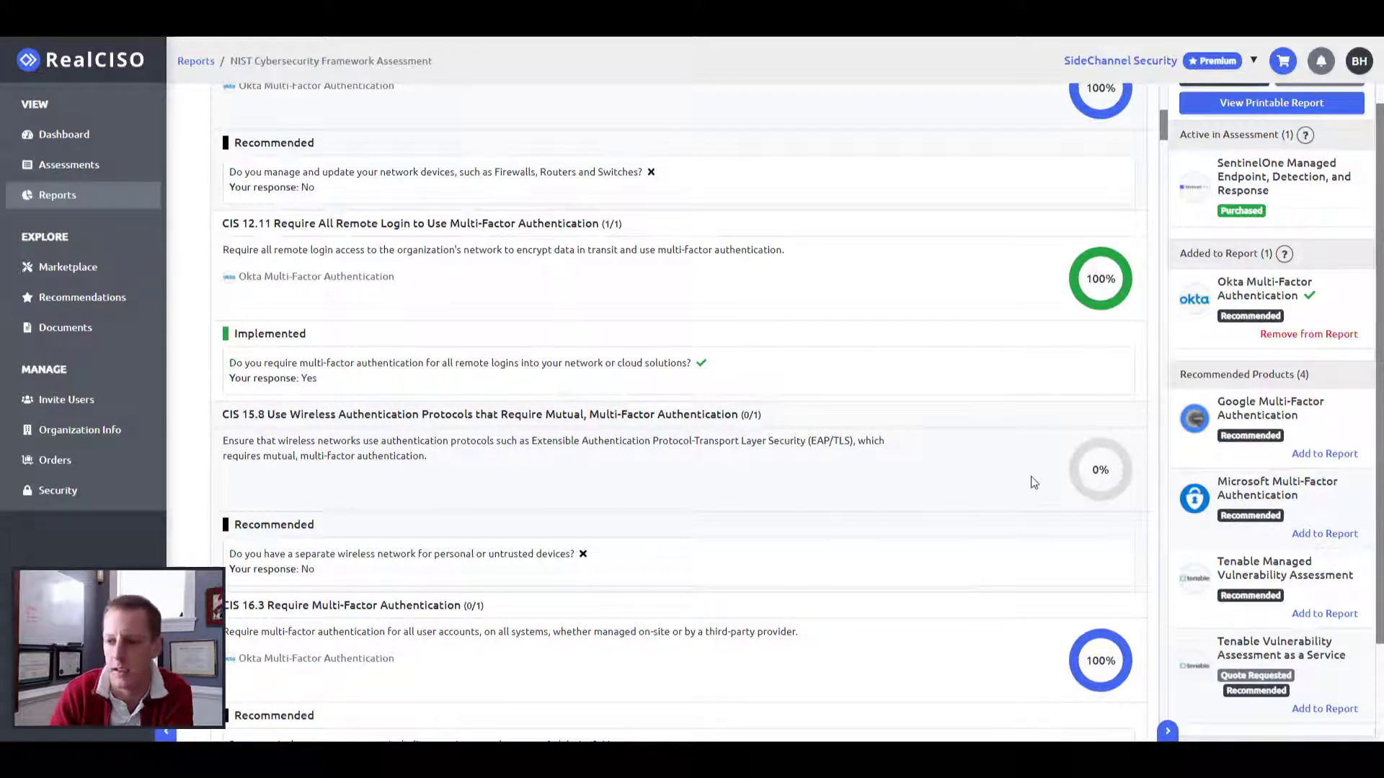
{"action": "scroll", "coordinate": [1035, 478], "scroll_direction": "up", "scroll_amount": 4}
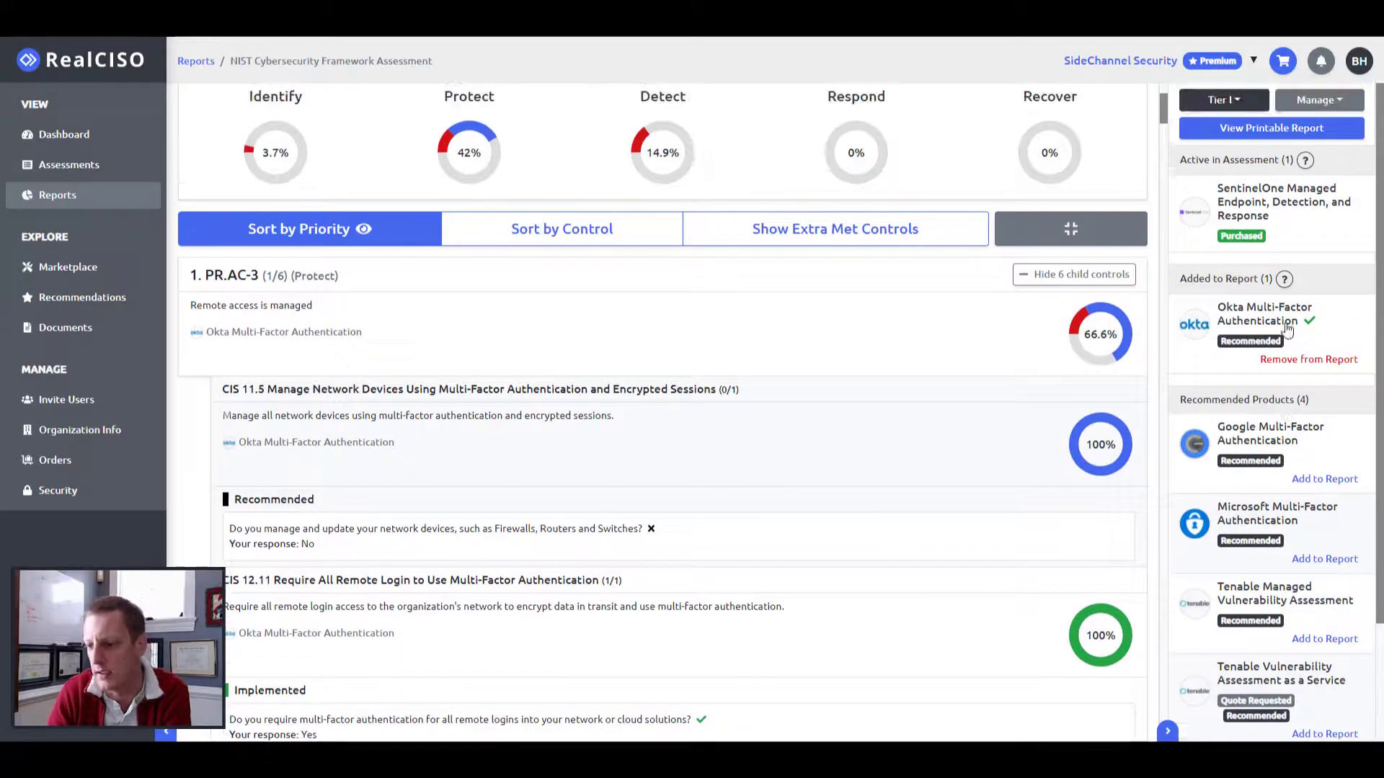
{"action": "scroll", "coordinate": [1066, 331], "scroll_direction": "up", "scroll_amount": 1}
{"action": "left_click", "coordinate": [1085, 353]}
{"action": "scroll", "coordinate": [1087, 353], "scroll_direction": "up", "scroll_amount": 1}
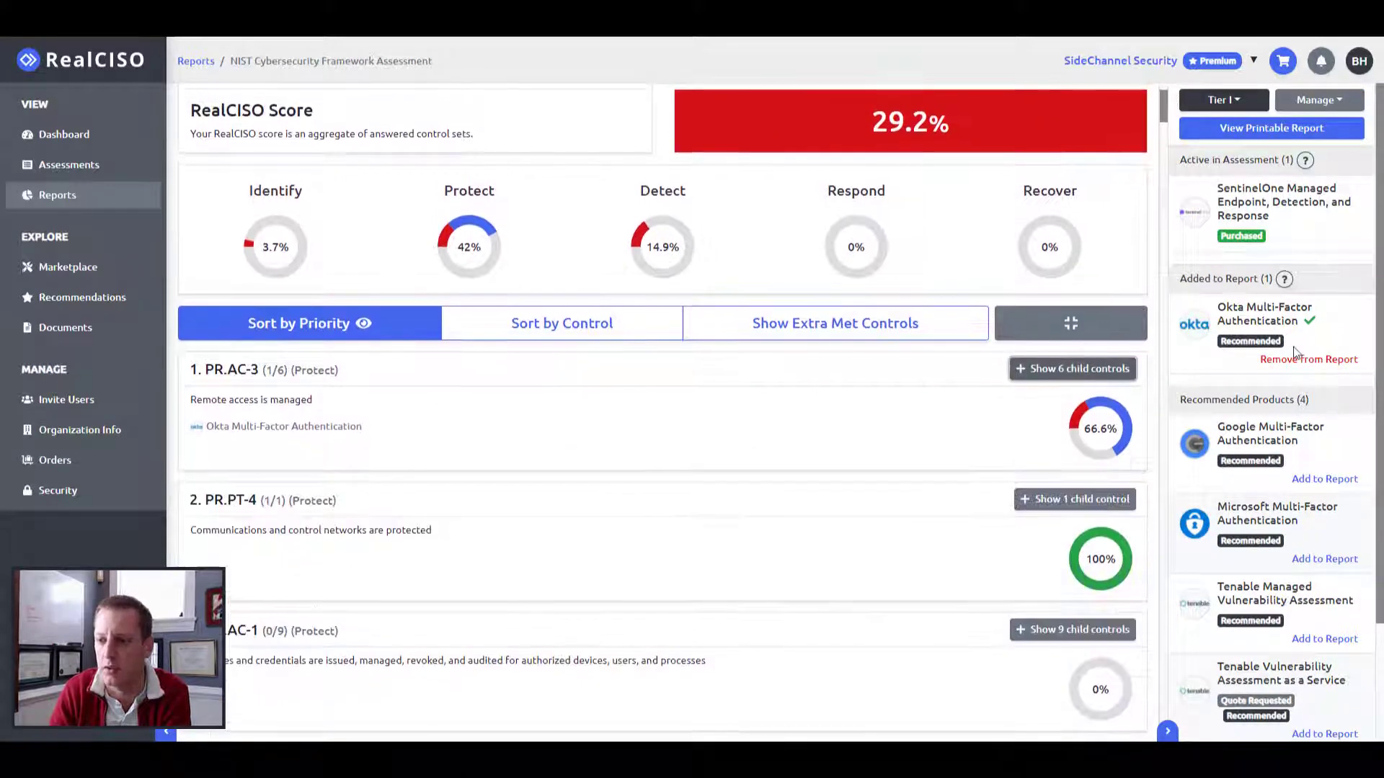
Open the Okta Multi-Factor Authentication product page and assign a team member to it.
{"action": "left_click", "coordinate": [1246, 317]}
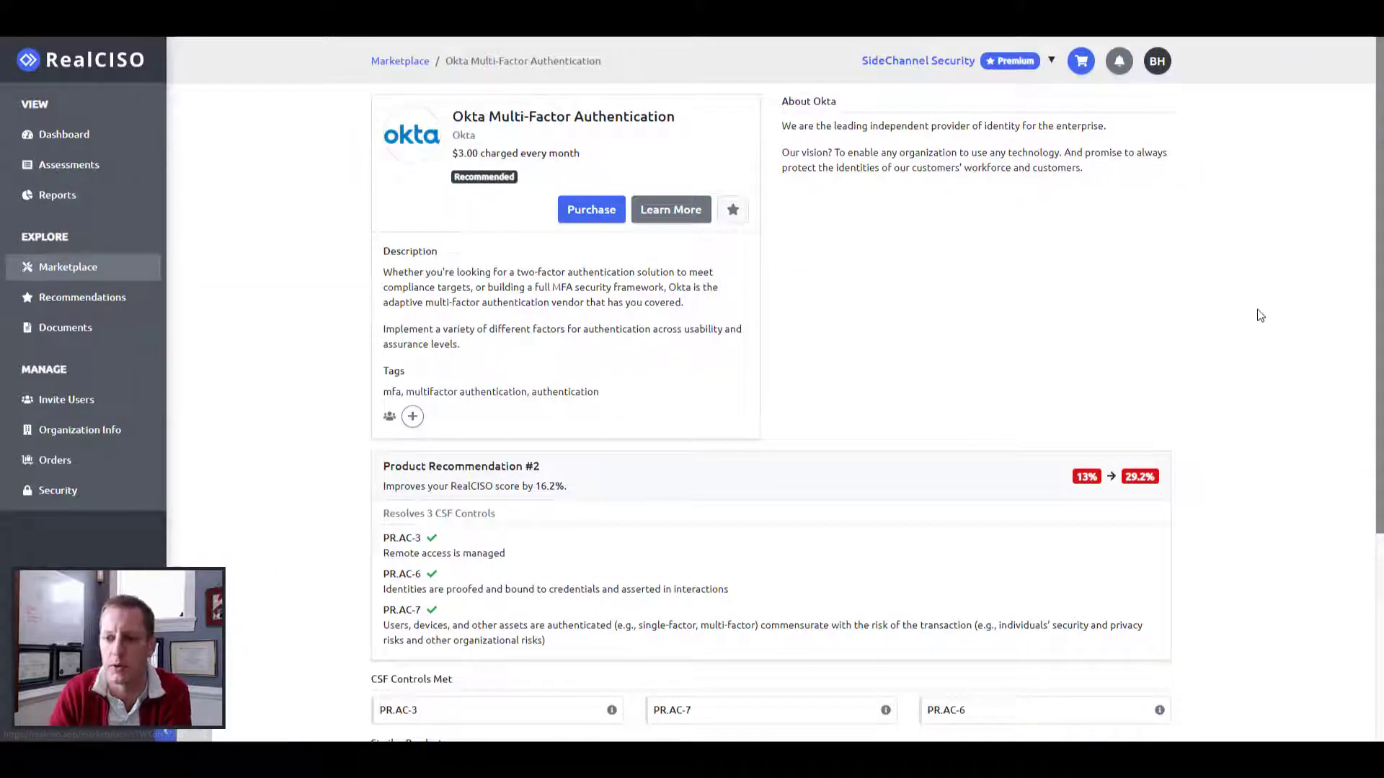
{"action": "left_click", "coordinate": [413, 421]}
{"action": "type", "text": "nnick"}
{"action": "key", "text": "BackSpace"}
{"action": "key", "text": "BackSpace"}
{"action": "key", "text": "BackSpace"}
{"action": "key", "text": "BackSpace"}
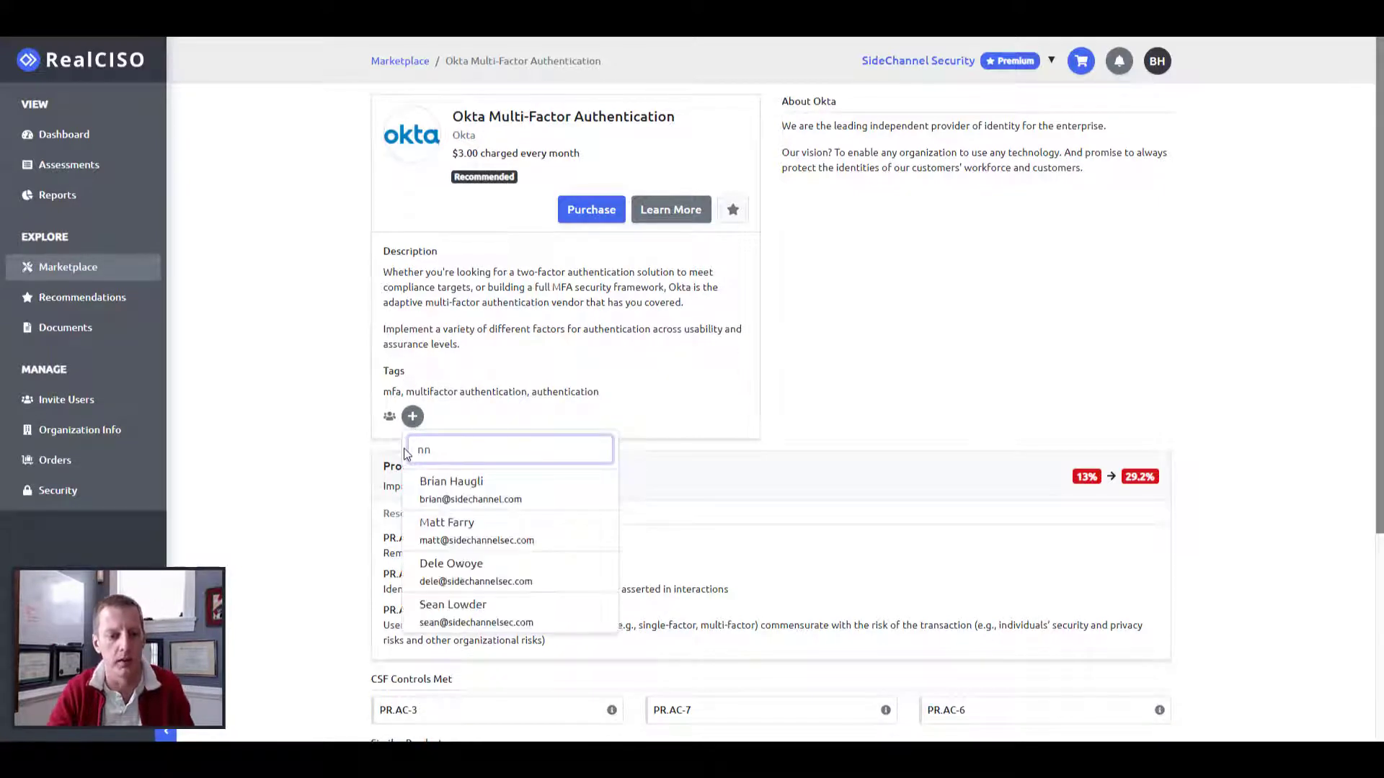
{"action": "left_click", "coordinate": [467, 542]}
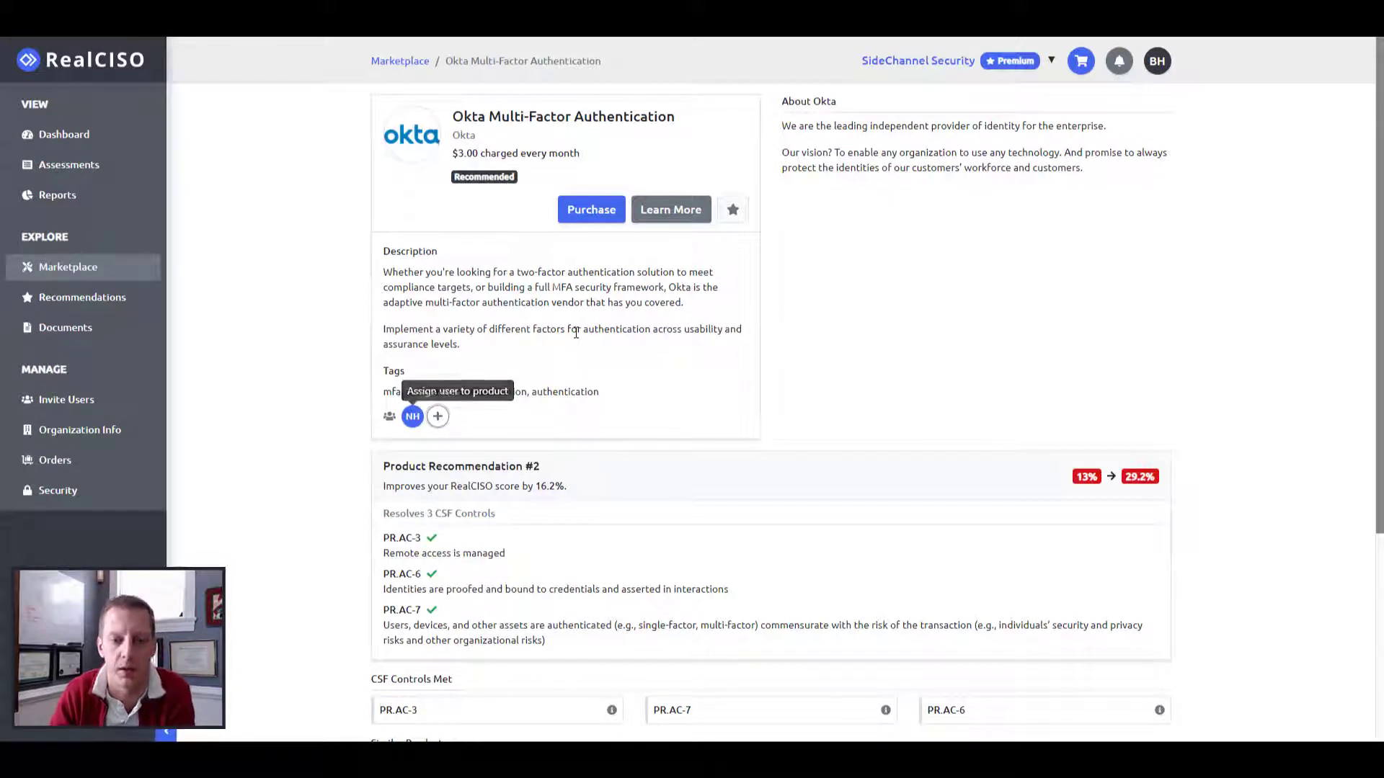
Favorite and unfavorite Okta, then glance at Okta's website via Learn More.
{"action": "left_click", "coordinate": [739, 206]}
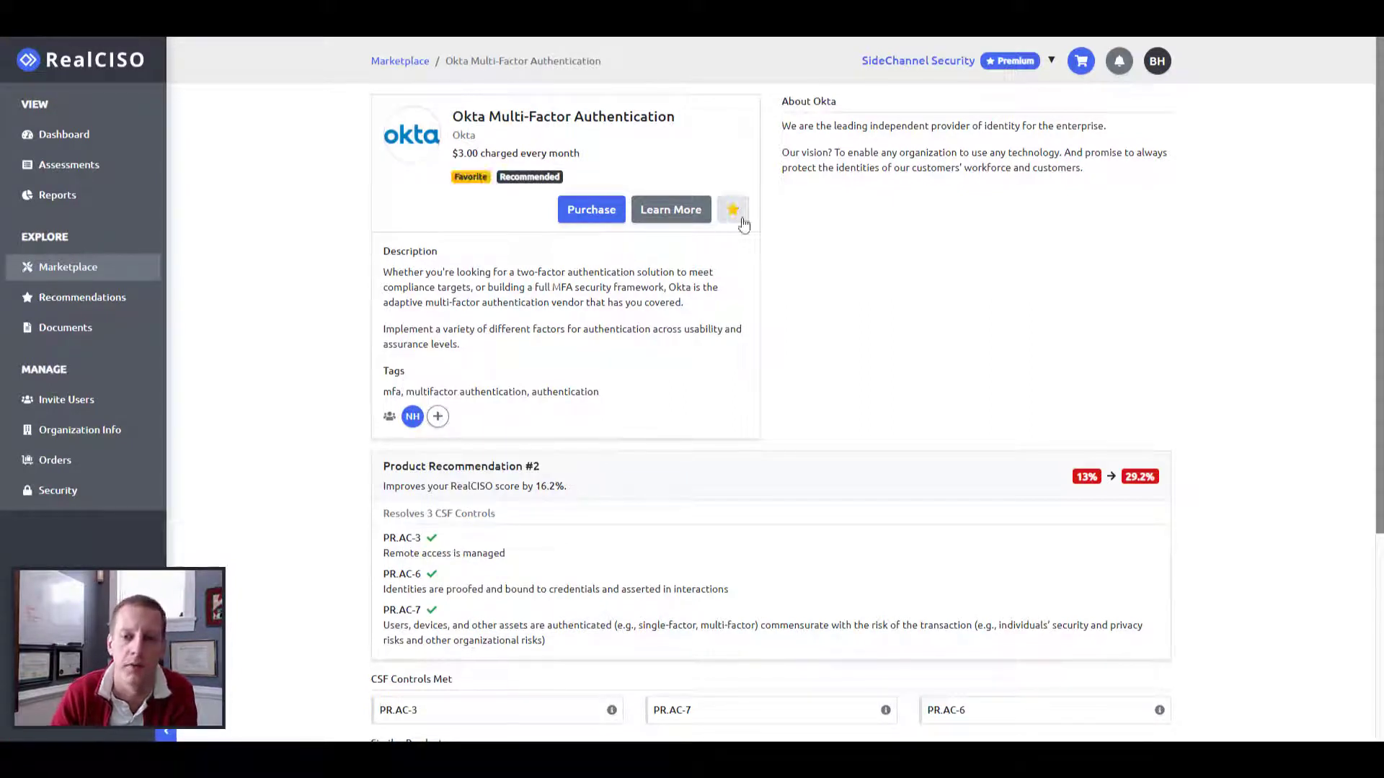
{"action": "left_click", "coordinate": [734, 210]}
{"action": "left_click", "coordinate": [679, 216]}
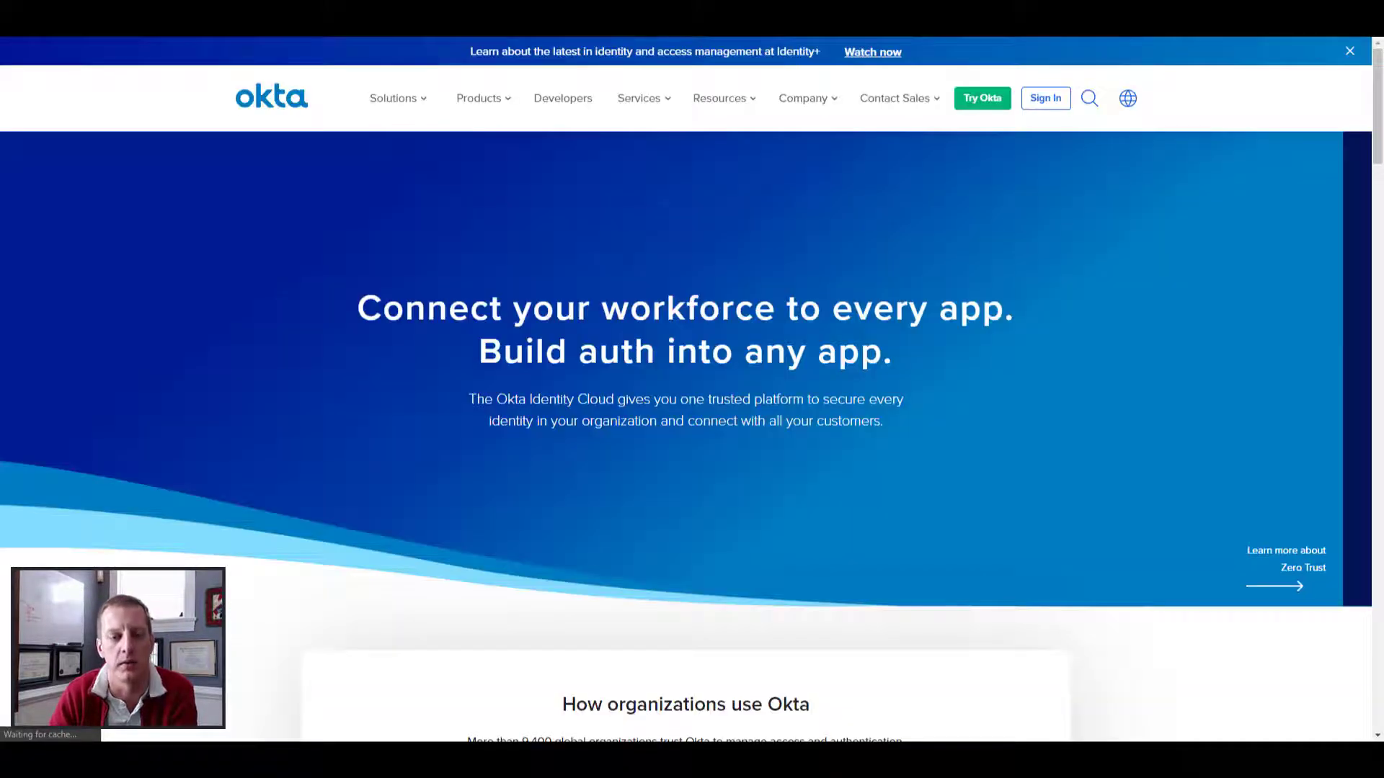
{"action": "key", "text": "ctrl+w"}
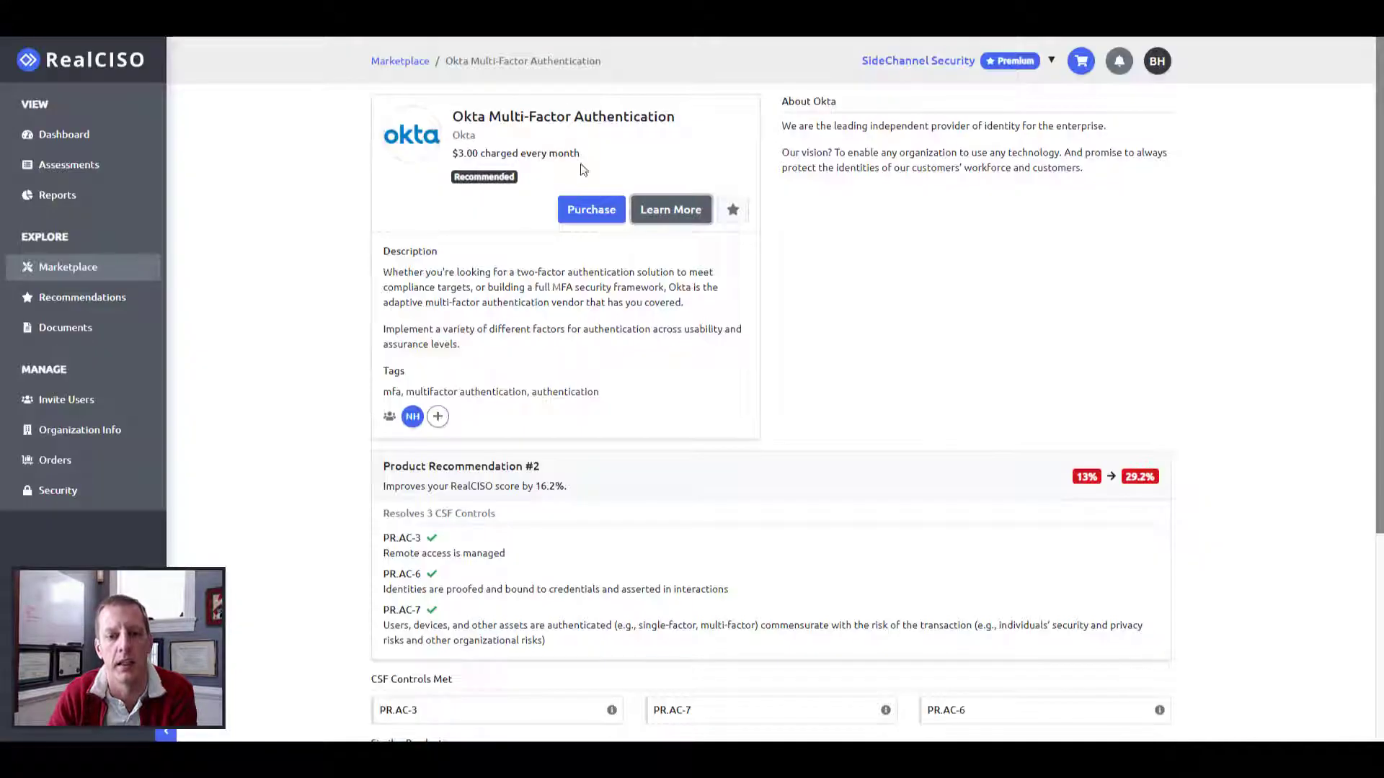
Start purchasing Okta with quantity 25 and the $3.00 monthly pricing option.
{"action": "left_click", "coordinate": [583, 213]}
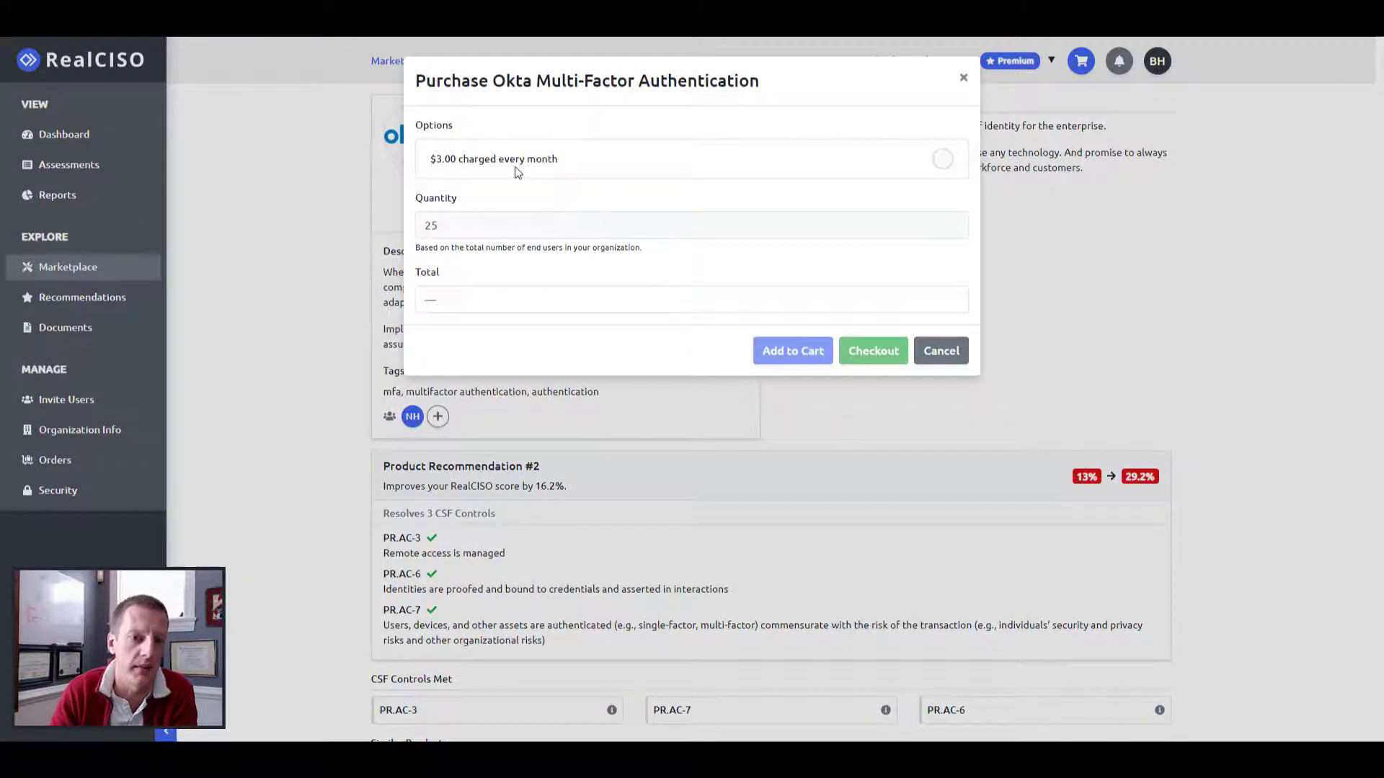
{"action": "double_click", "coordinate": [436, 226]}
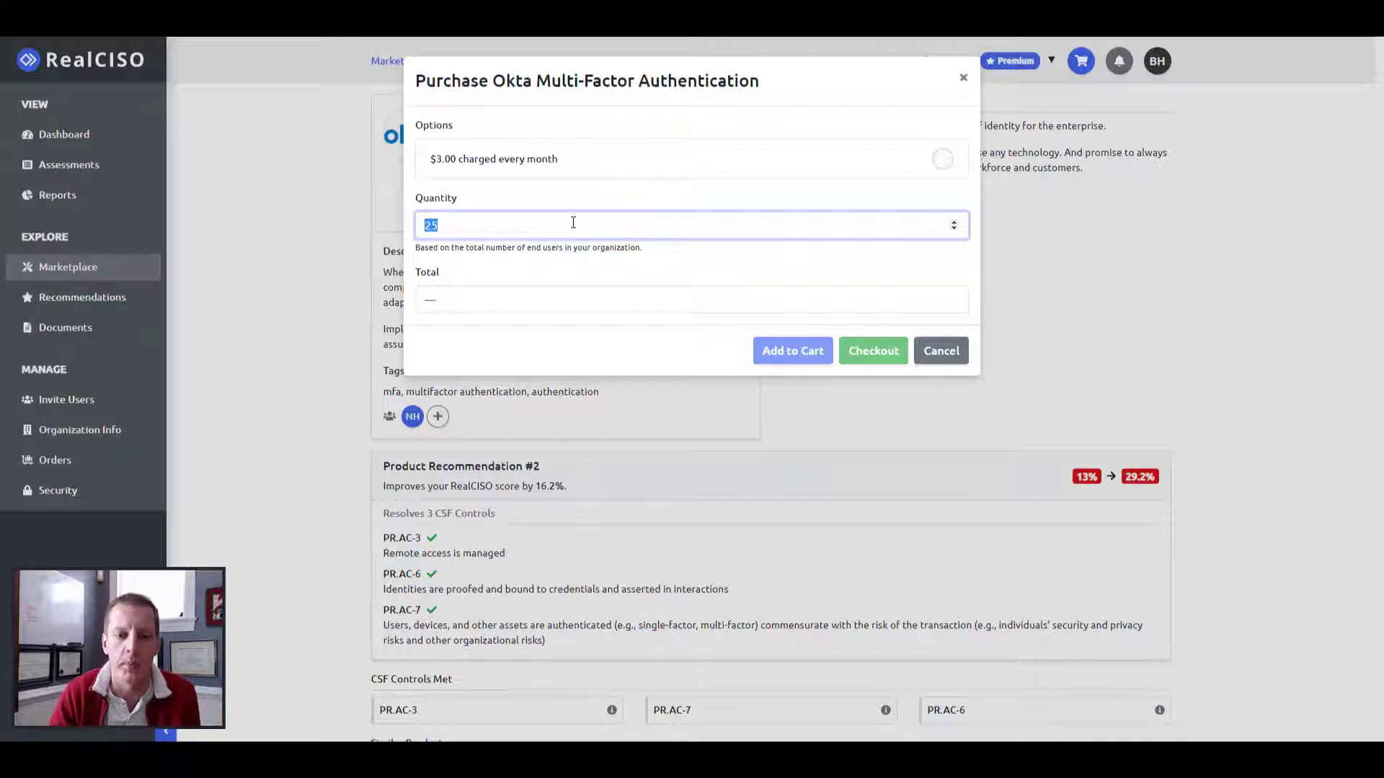
{"action": "left_click", "coordinate": [942, 162]}
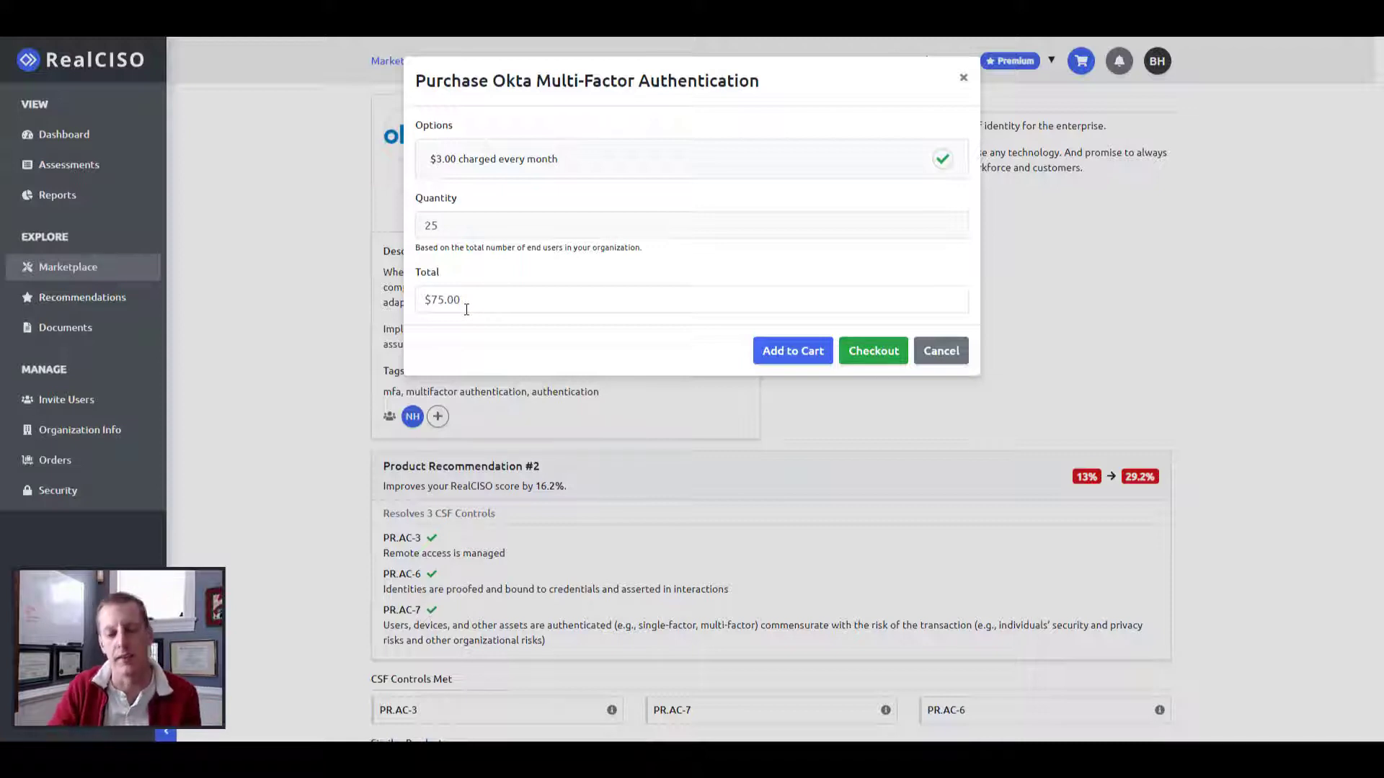
Go to checkout at $75.00 per month, toggling Pay by Invoice and back to card.
{"action": "left_click", "coordinate": [891, 361]}
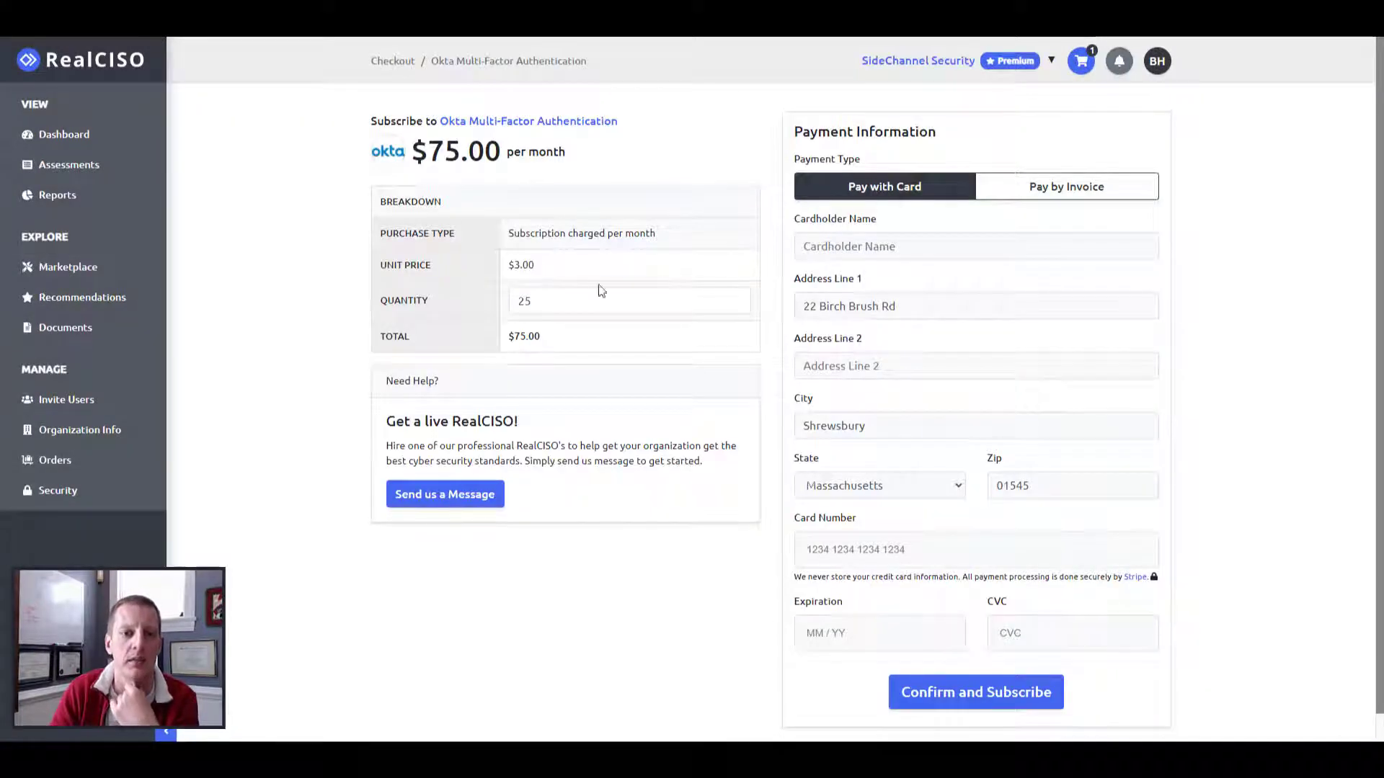
{"action": "double_click", "coordinate": [538, 306]}
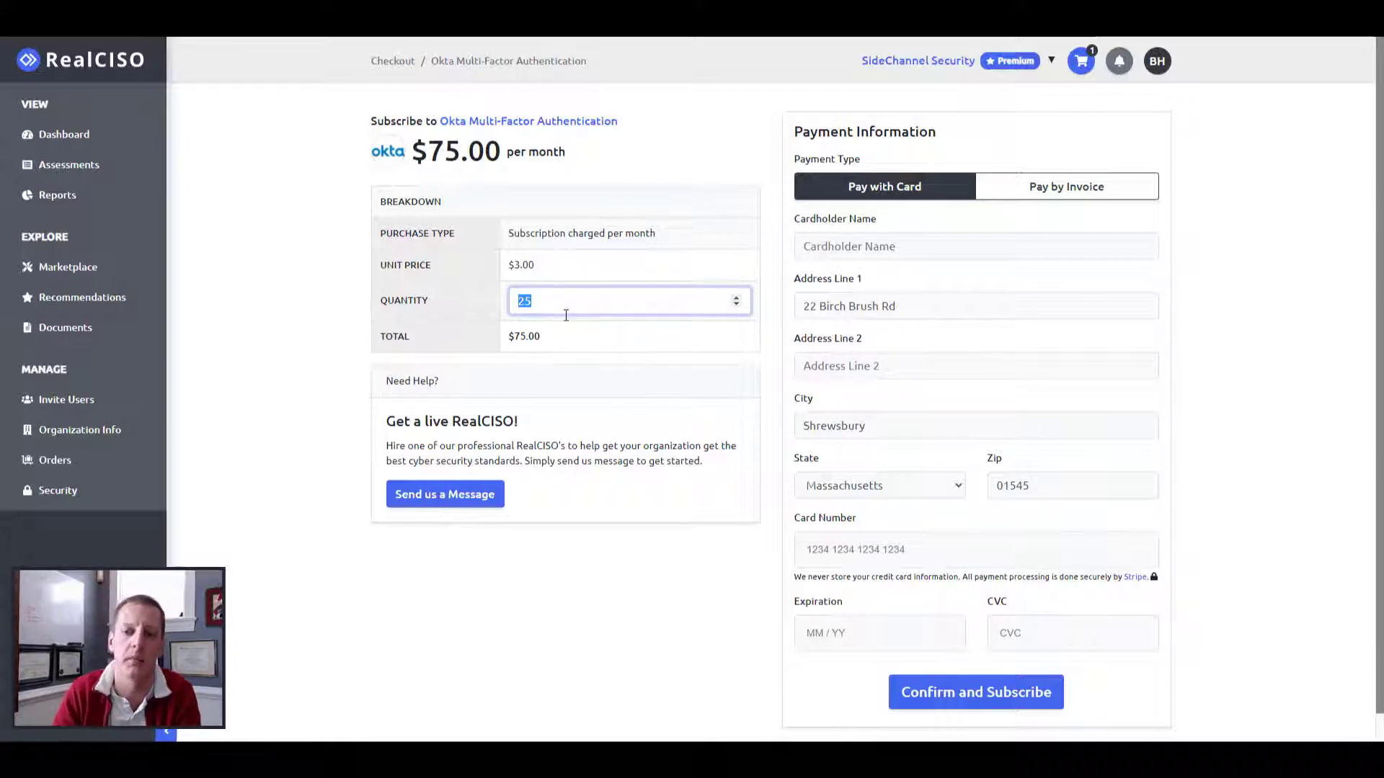
{"action": "left_click", "coordinate": [918, 253]}
{"action": "left_click", "coordinate": [1290, 324]}
{"action": "left_click", "coordinate": [1061, 189]}
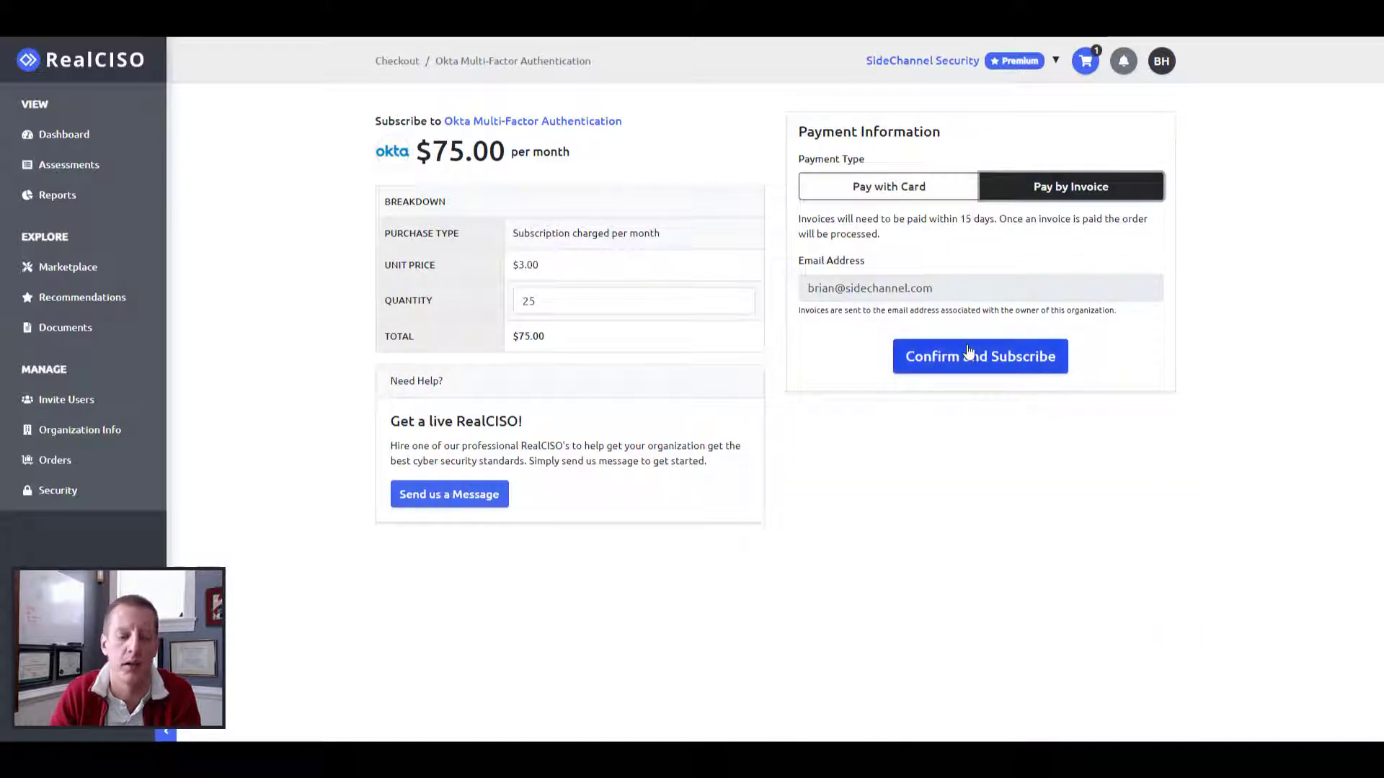
{"action": "left_click", "coordinate": [930, 191]}
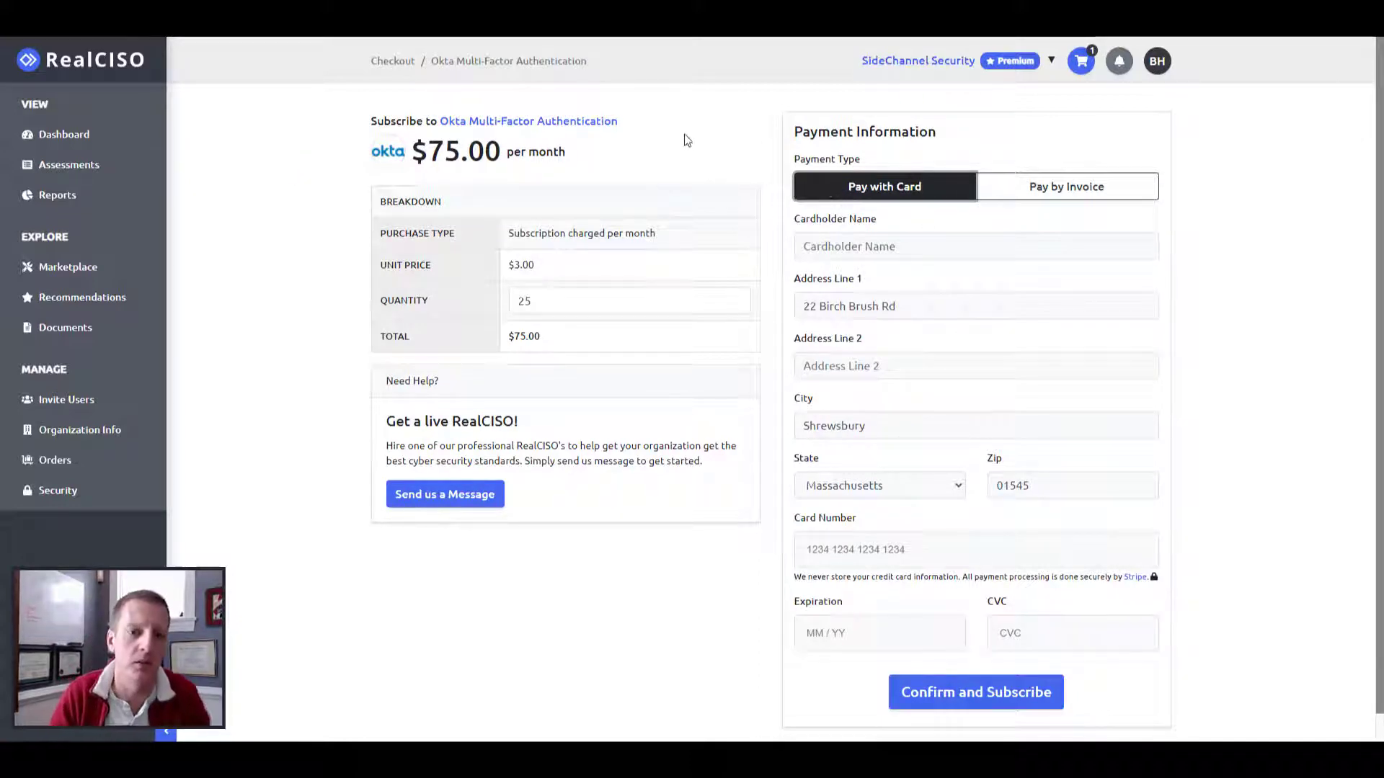
Browse both Marketplace pages of the 17 products, ending back on page one.
{"action": "left_click", "coordinate": [523, 124]}
{"action": "left_click", "coordinate": [407, 64]}
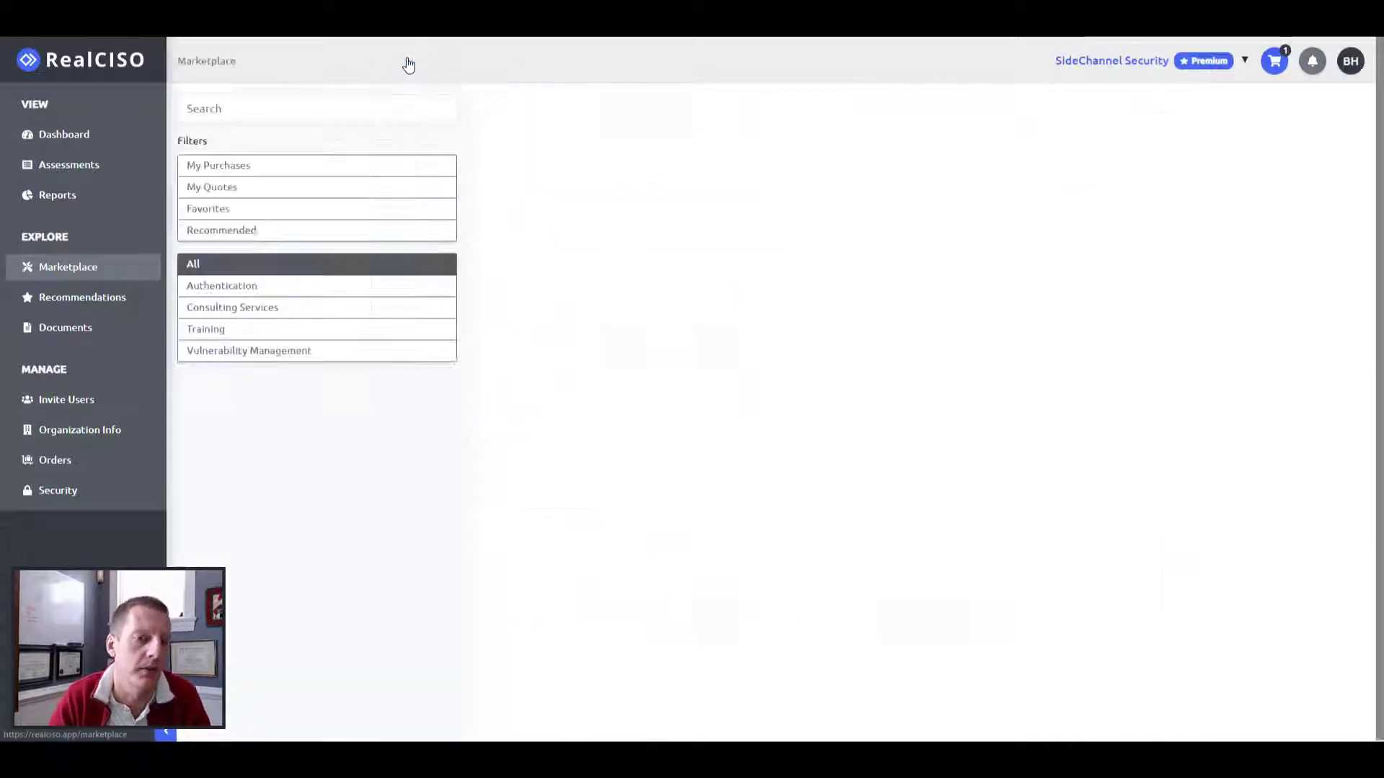
{"action": "scroll", "coordinate": [995, 454], "scroll_direction": "down", "scroll_amount": 2}
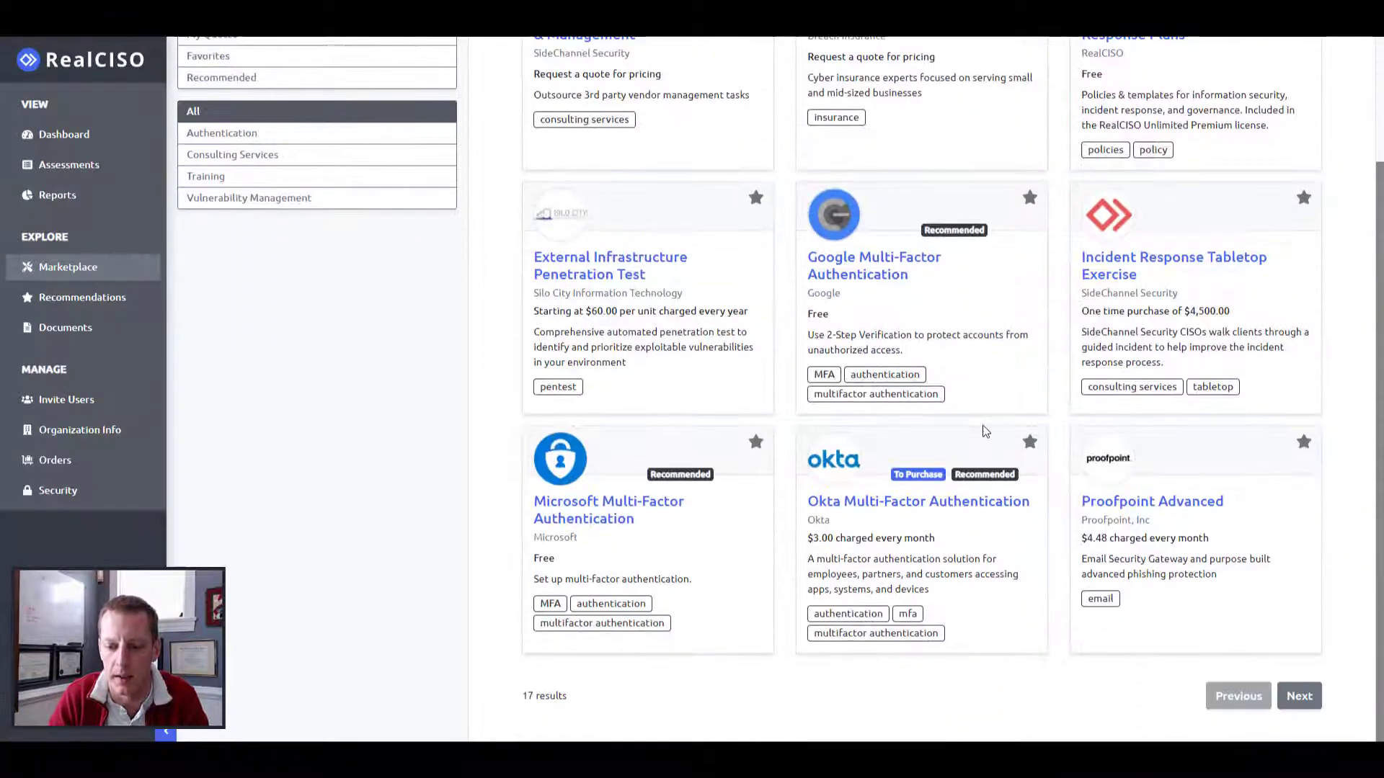
{"action": "left_click", "coordinate": [1312, 706]}
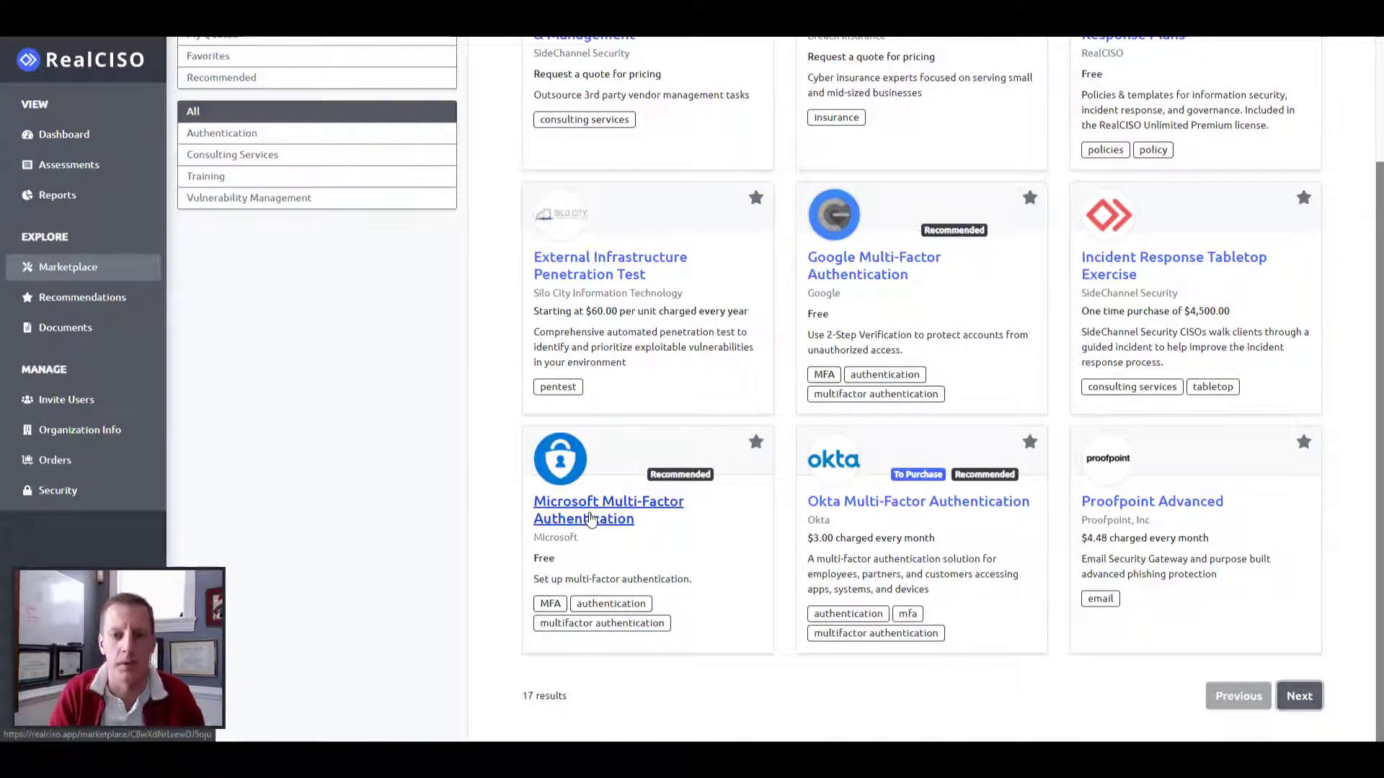
{"action": "scroll", "coordinate": [590, 519], "scroll_direction": "up", "scroll_amount": 2}
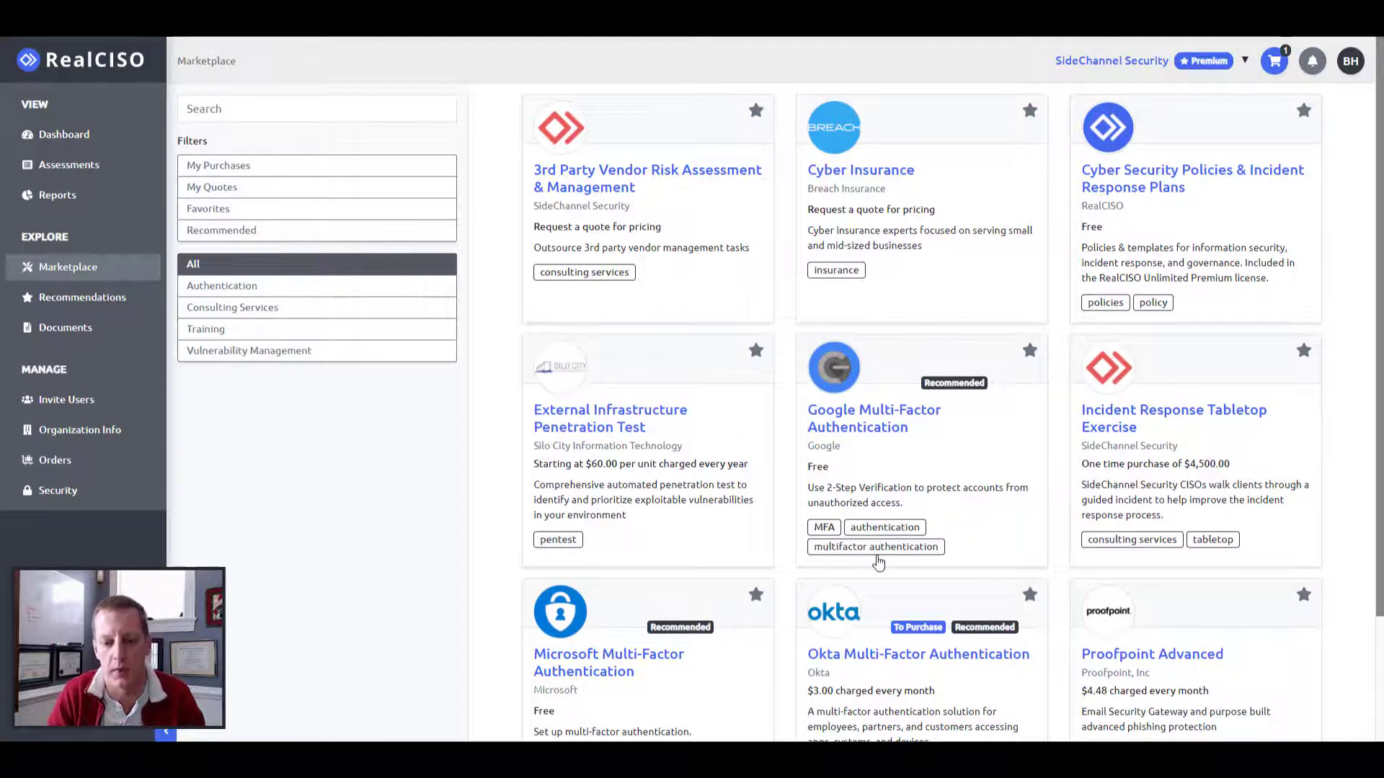
{"action": "scroll", "coordinate": [1047, 543], "scroll_direction": "down", "scroll_amount": 2}
{"action": "left_click", "coordinate": [1299, 702]}
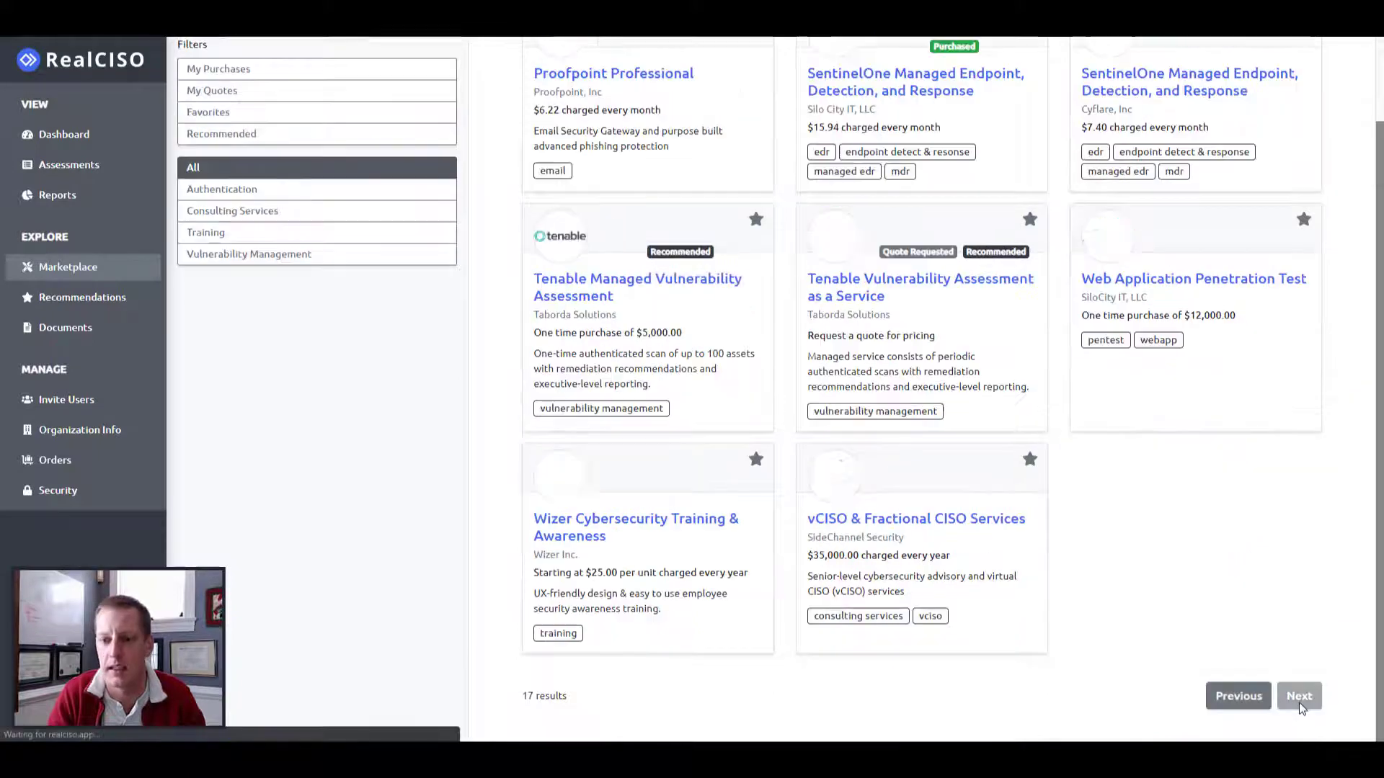
{"action": "scroll", "coordinate": [1270, 669], "scroll_direction": "up", "scroll_amount": 2}
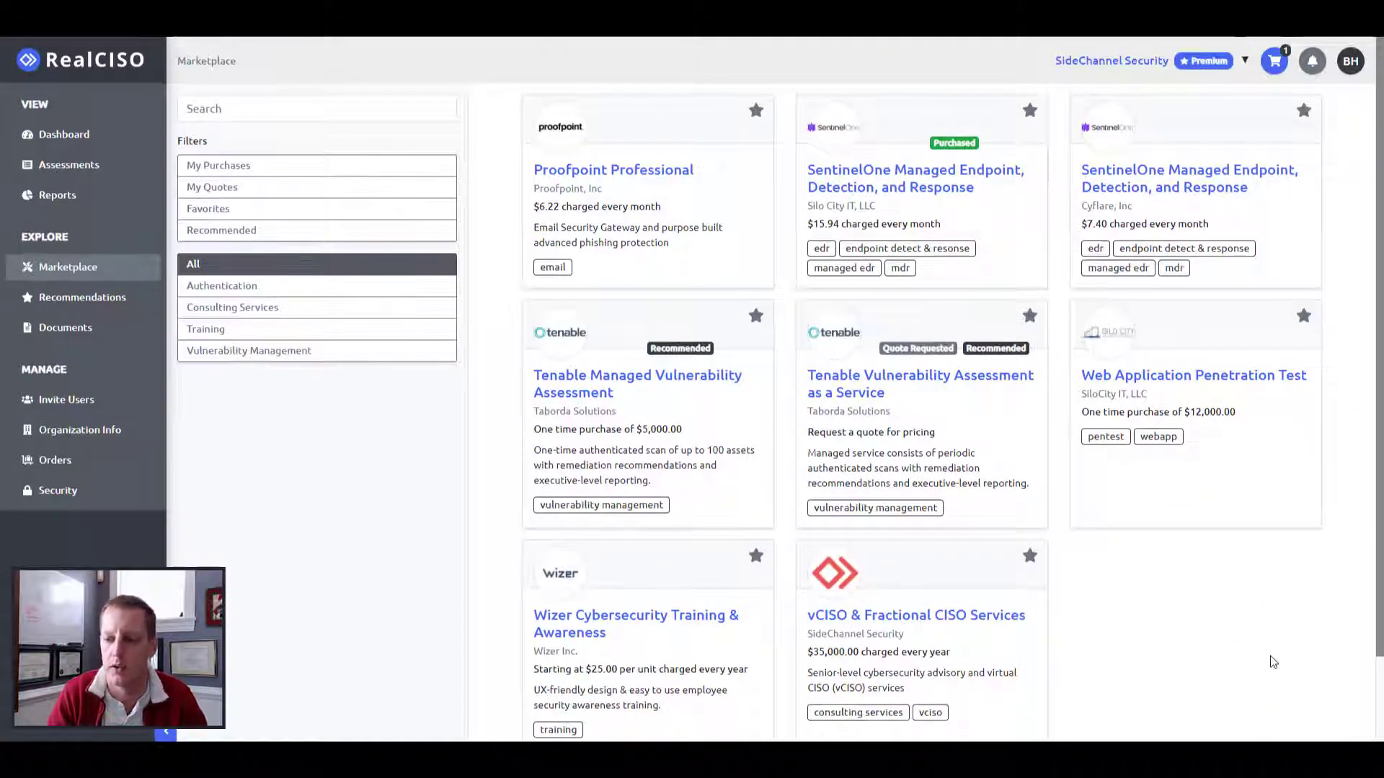
{"action": "scroll", "coordinate": [1272, 660], "scroll_direction": "down", "scroll_amount": 2}
{"action": "left_click", "coordinate": [1234, 701]}
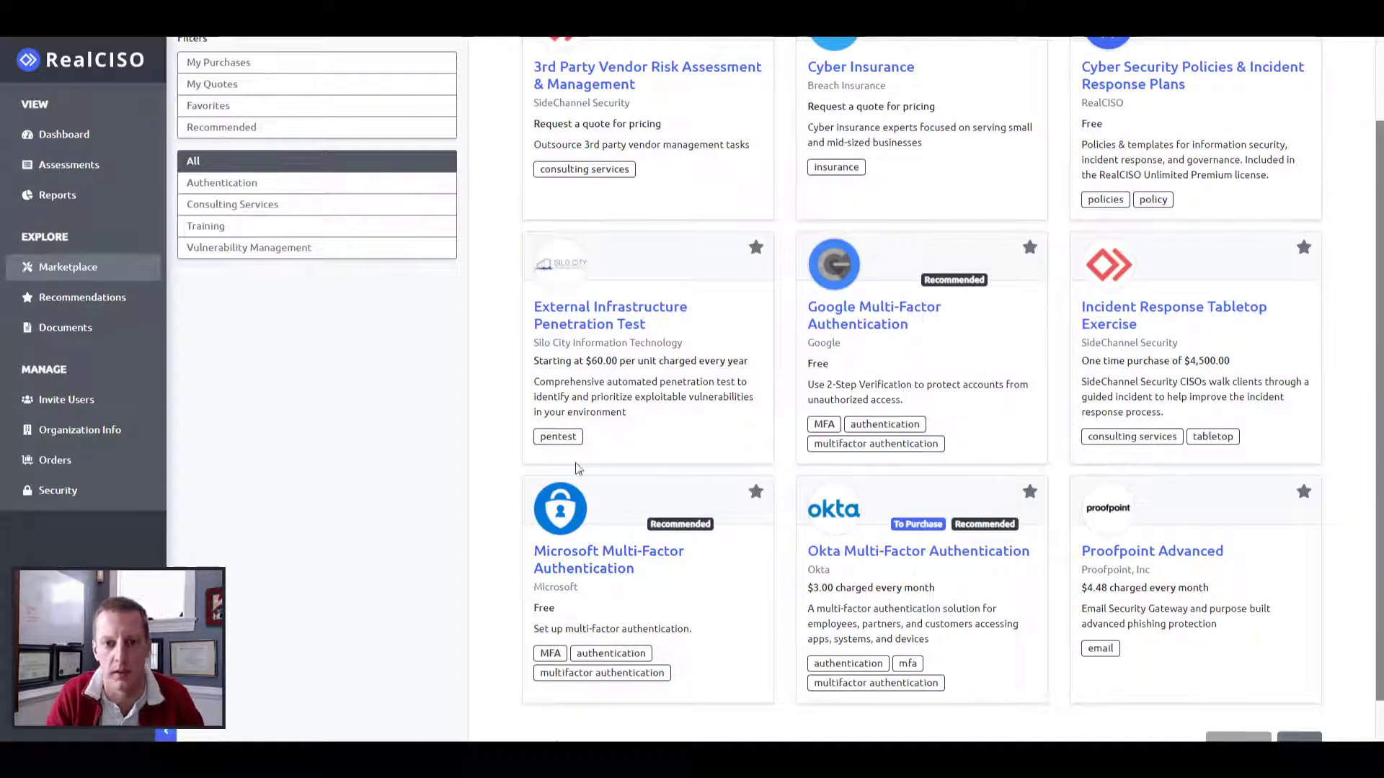
Mark the free Microsoft Multi-Factor Authentication product as Implemented.
{"action": "left_click", "coordinate": [609, 557]}
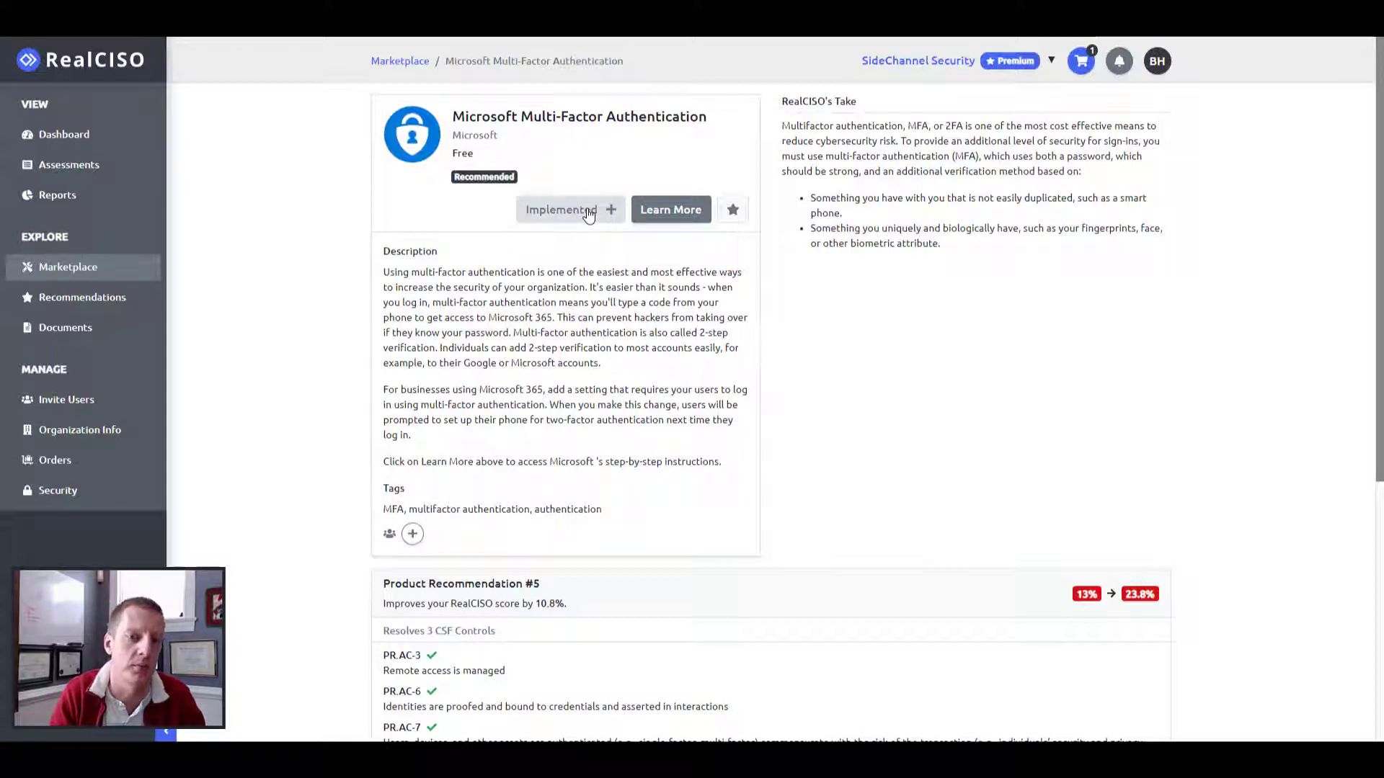
{"action": "double_click", "coordinate": [460, 155]}
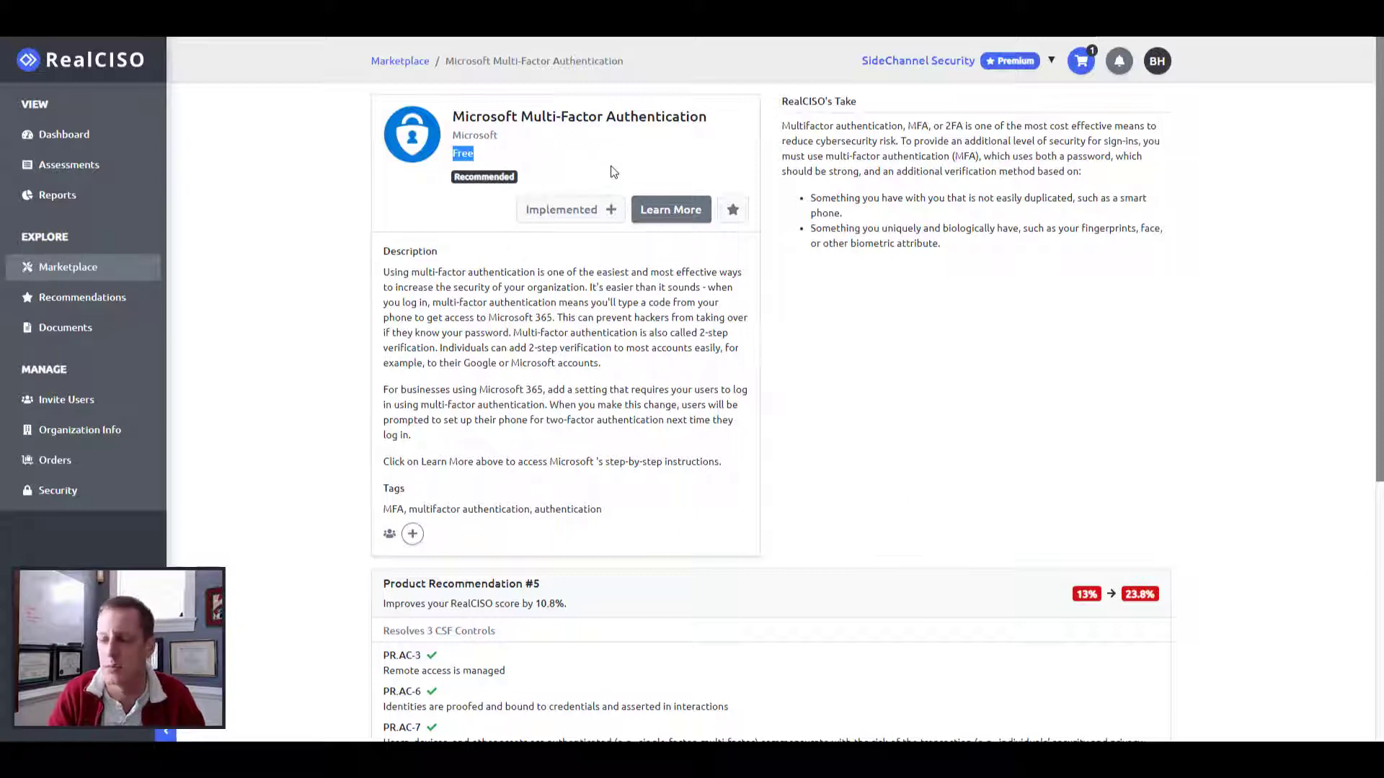
{"action": "left_click", "coordinate": [599, 218]}
{"action": "left_click", "coordinate": [68, 164]}
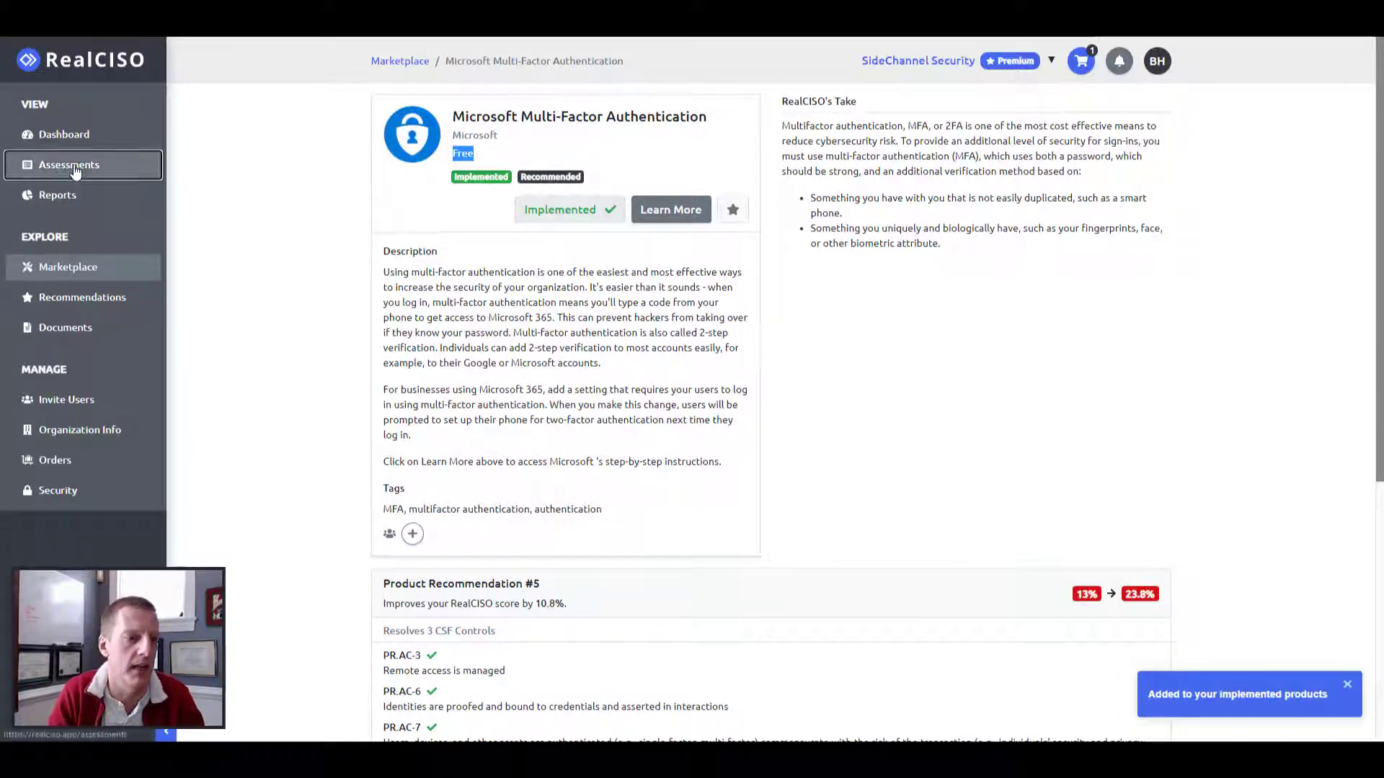
Open the December 18, 2020 assessment and add Microsoft Multi-Factor Authentication from its Marketplace panel.
{"action": "left_click", "coordinate": [430, 170]}
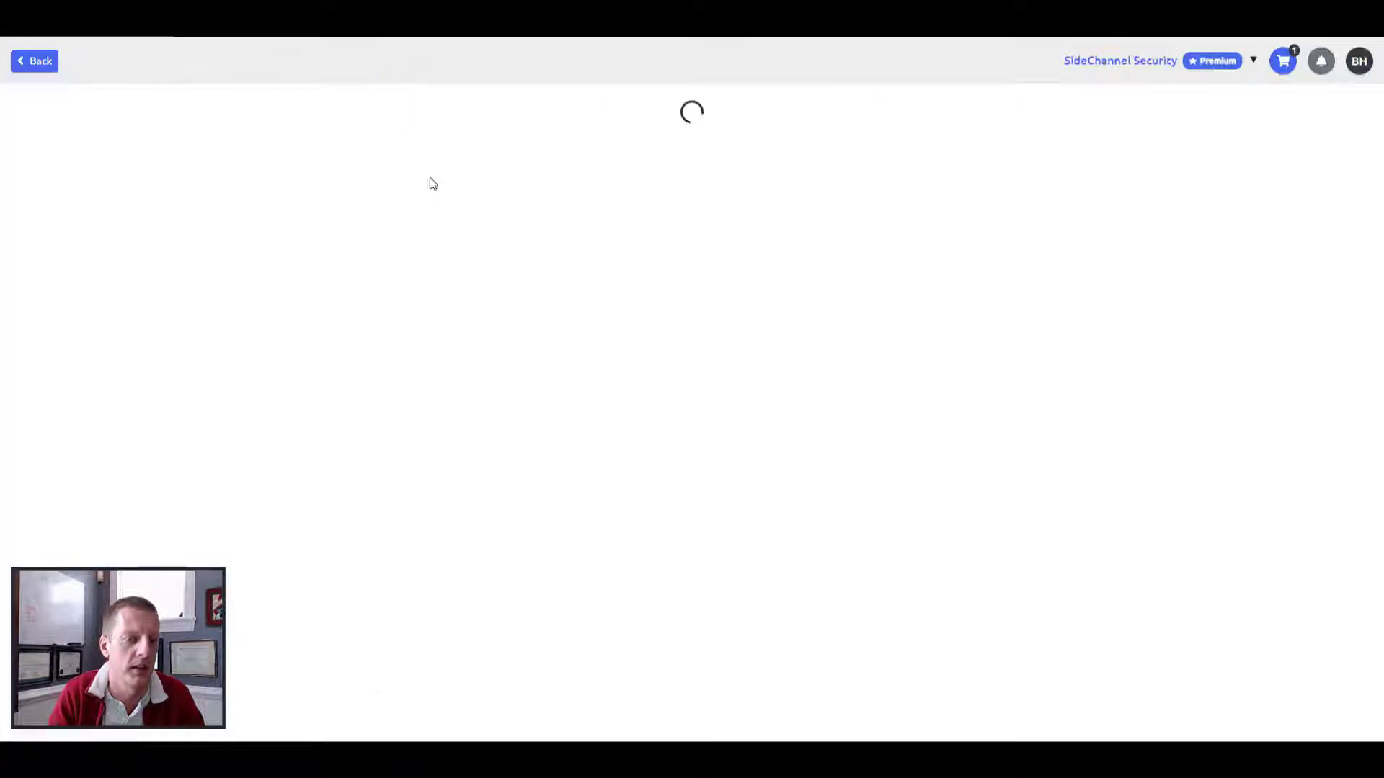
{"action": "left_click", "coordinate": [34, 66]}
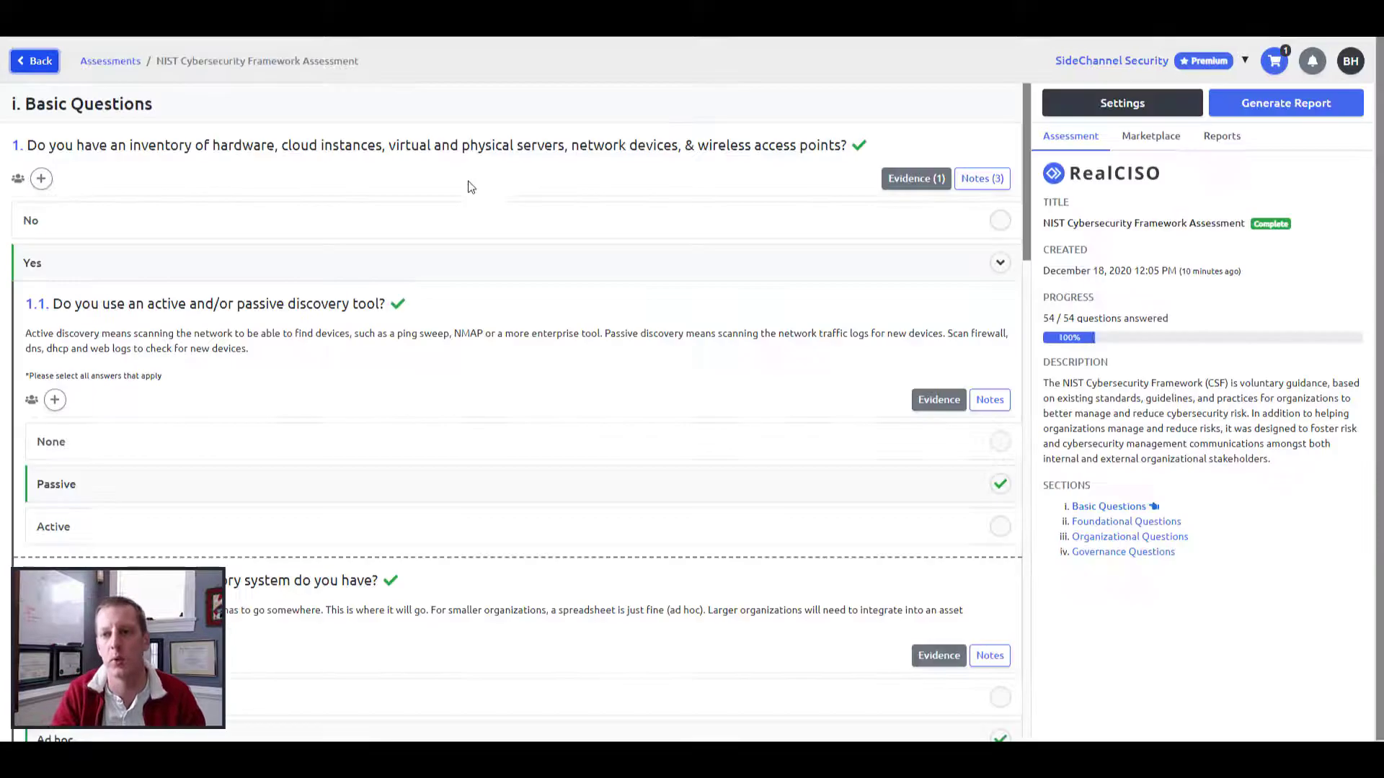
{"action": "left_click", "coordinate": [1156, 137]}
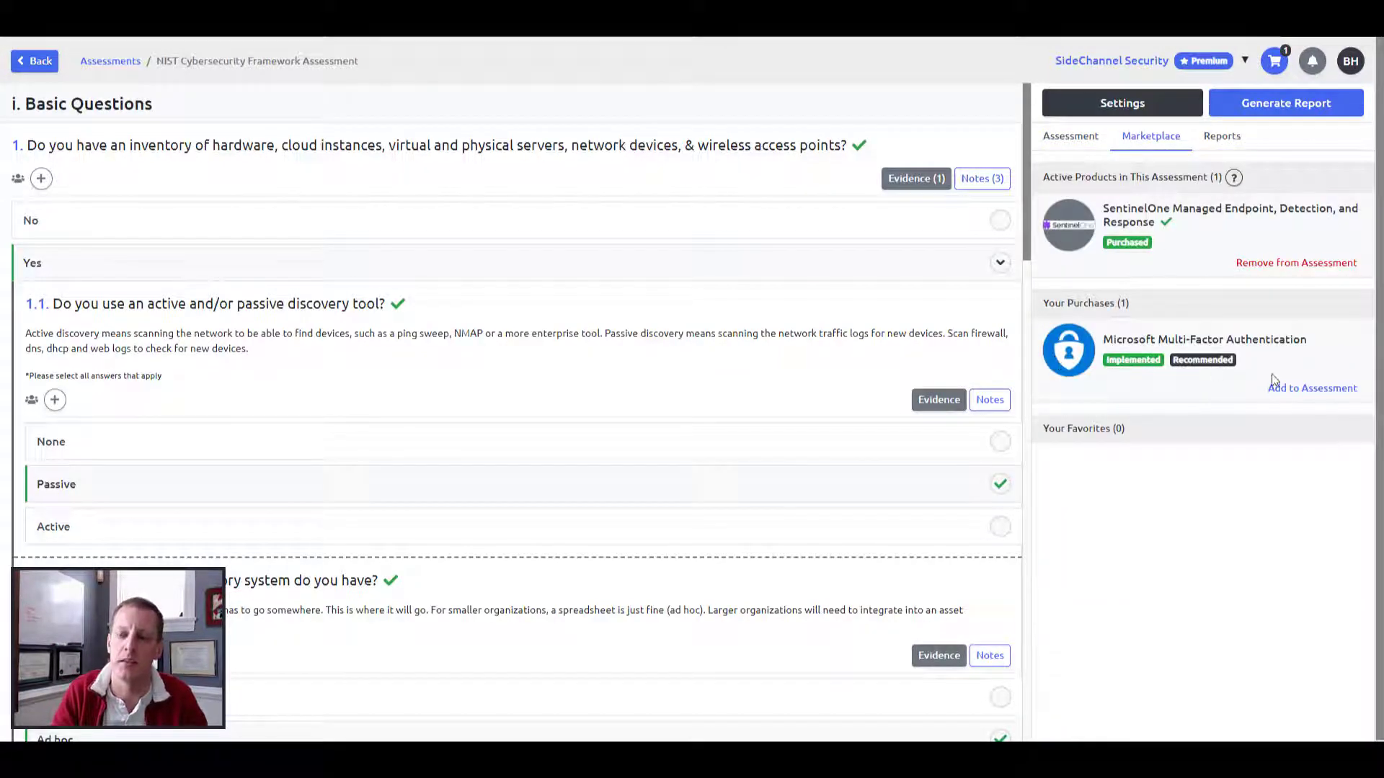
{"action": "left_click", "coordinate": [1300, 389]}
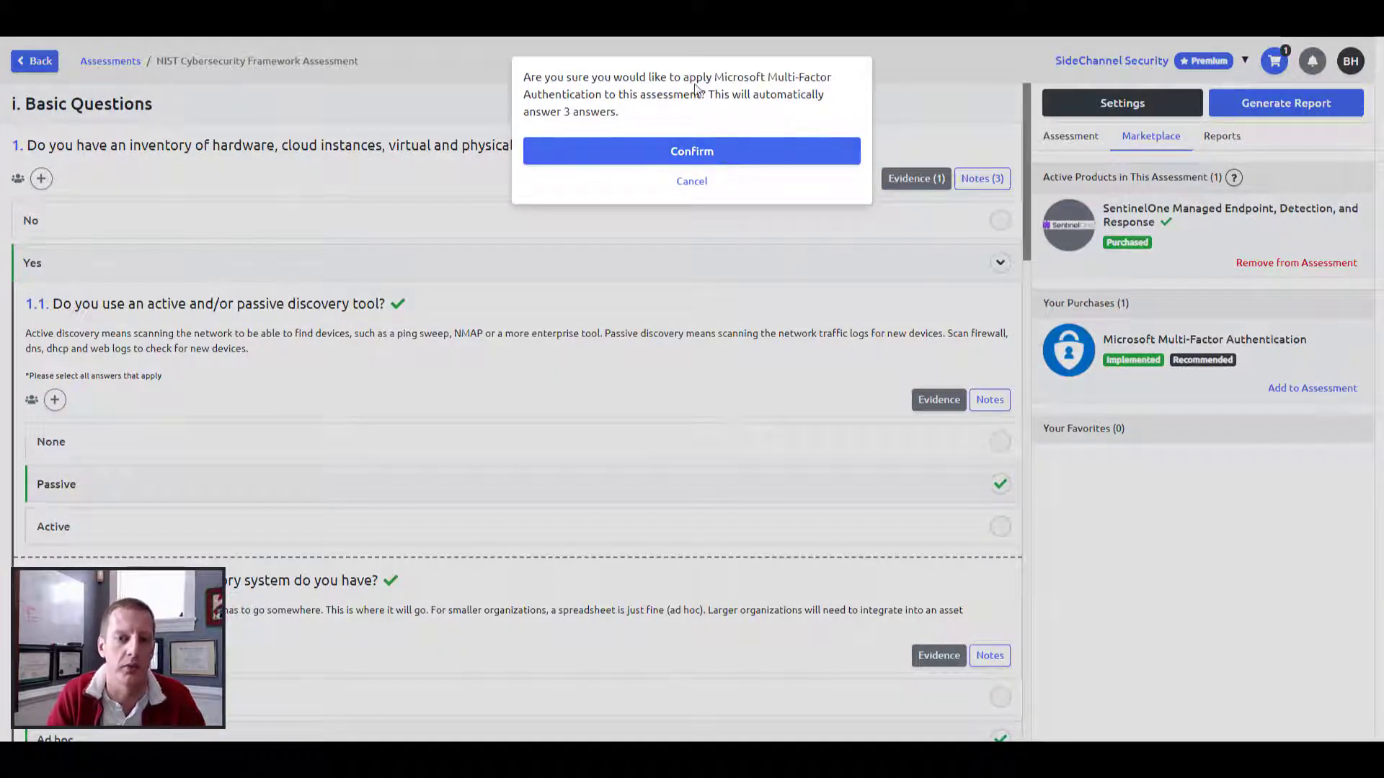
Confirm applying Microsoft MFA, auto-answering question 17.2 Yes, and jump to unanswered questions.
{"action": "left_click", "coordinate": [692, 155]}
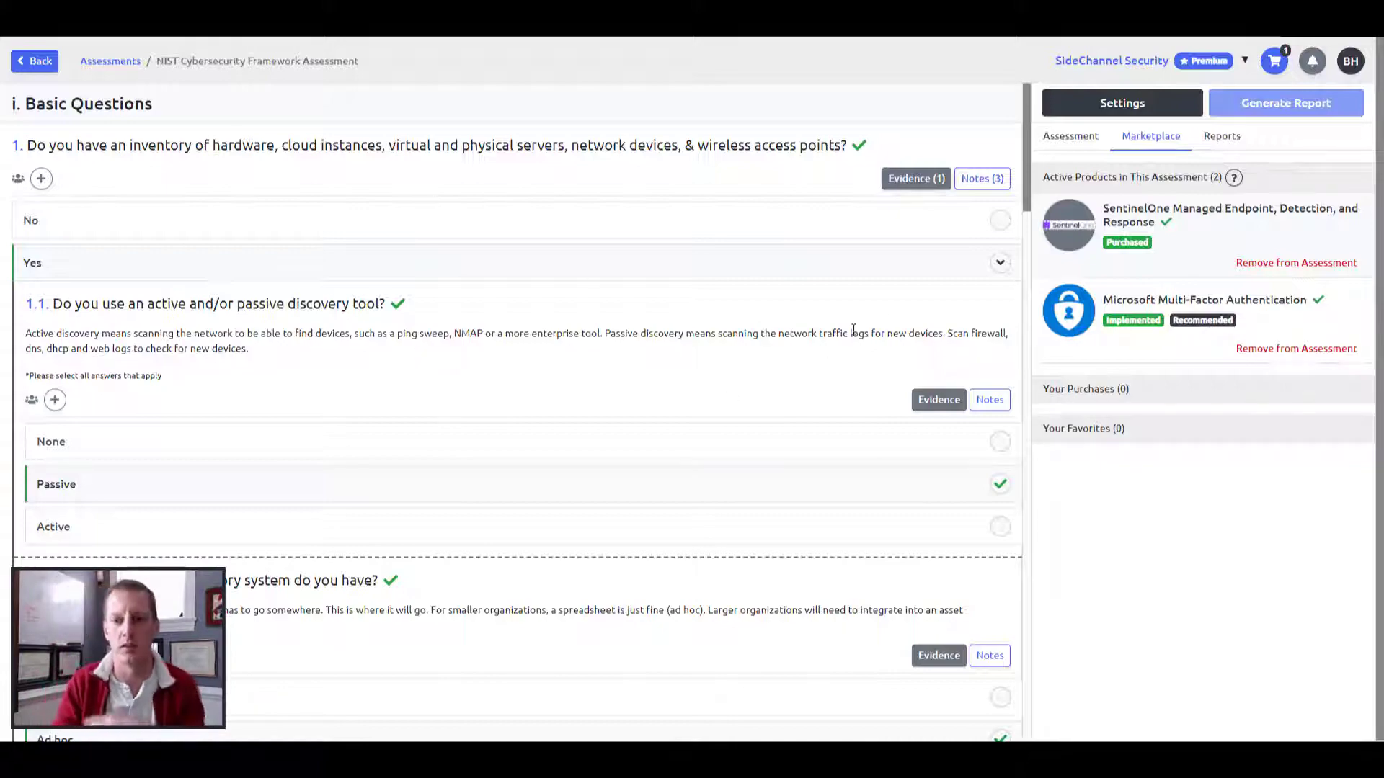
{"action": "scroll", "coordinate": [941, 292], "scroll_direction": "down", "scroll_amount": 7}
{"action": "scroll", "coordinate": [937, 296], "scroll_direction": "down", "scroll_amount": 8}
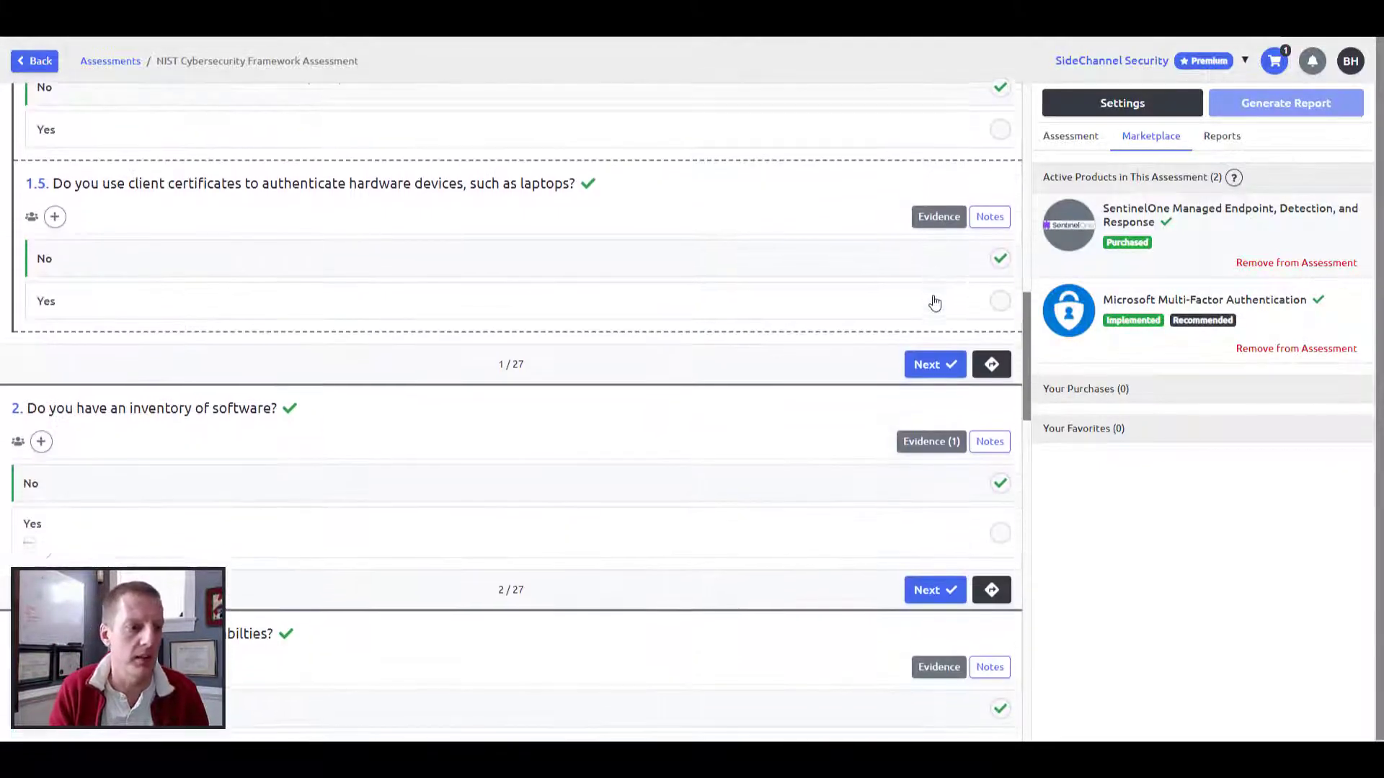
{"action": "scroll", "coordinate": [932, 303], "scroll_direction": "up", "scroll_amount": 7}
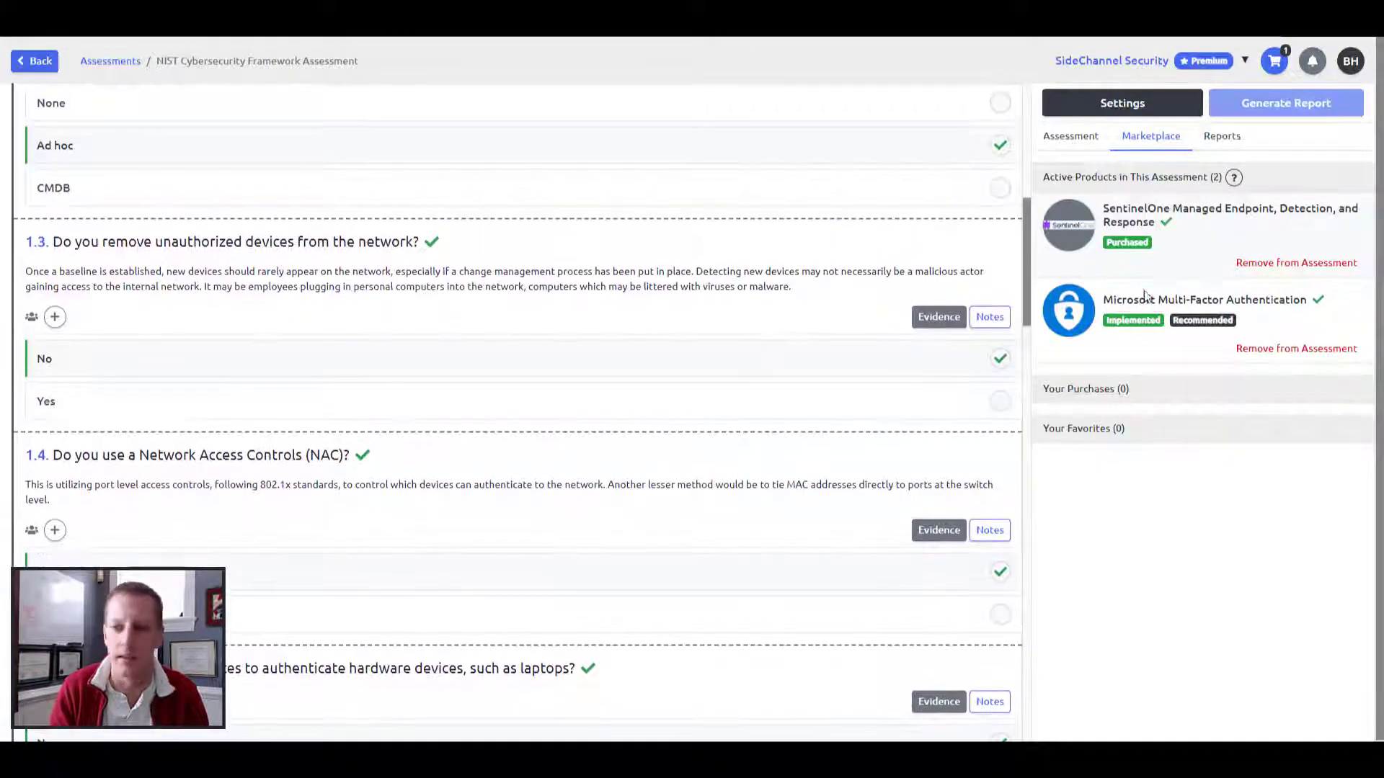
{"action": "left_click_drag", "start_coordinate": [1024, 284], "coordinate": [1014, 732]}
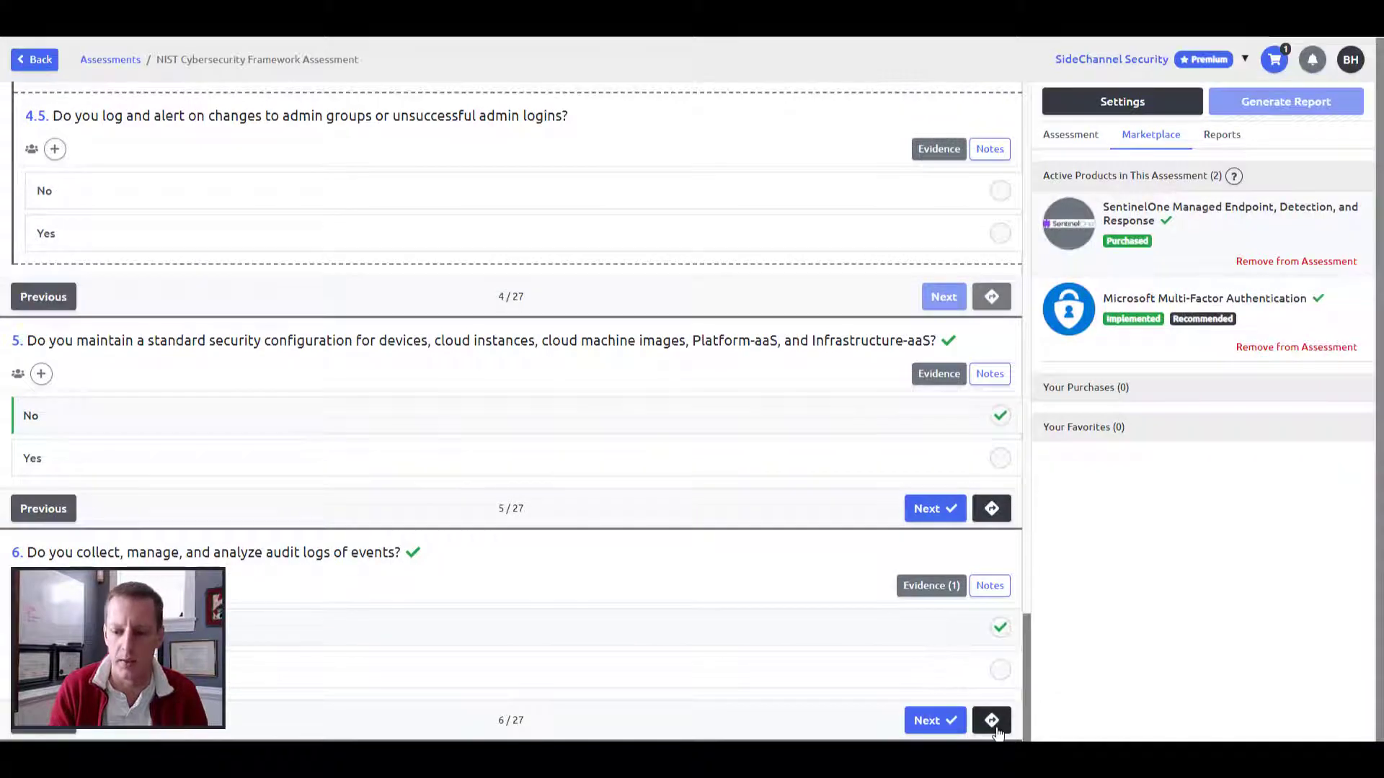
{"action": "left_click", "coordinate": [992, 721]}
{"action": "scroll", "coordinate": [729, 385], "scroll_direction": "down", "scroll_amount": 10}
{"action": "scroll", "coordinate": [723, 379], "scroll_direction": "up", "scroll_amount": 8}
{"action": "scroll", "coordinate": [723, 379], "scroll_direction": "down", "scroll_amount": 10}
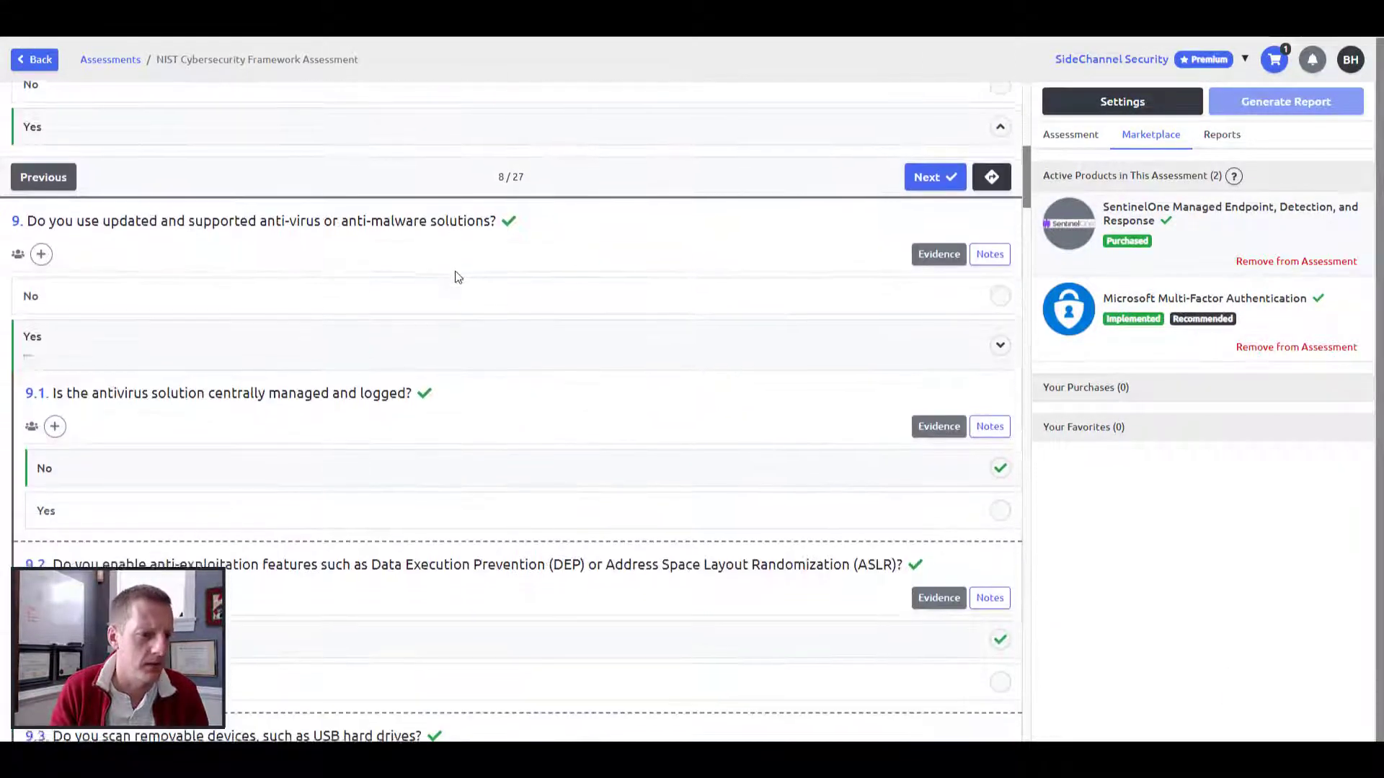
{"action": "scroll", "coordinate": [458, 277], "scroll_direction": "down", "scroll_amount": 9}
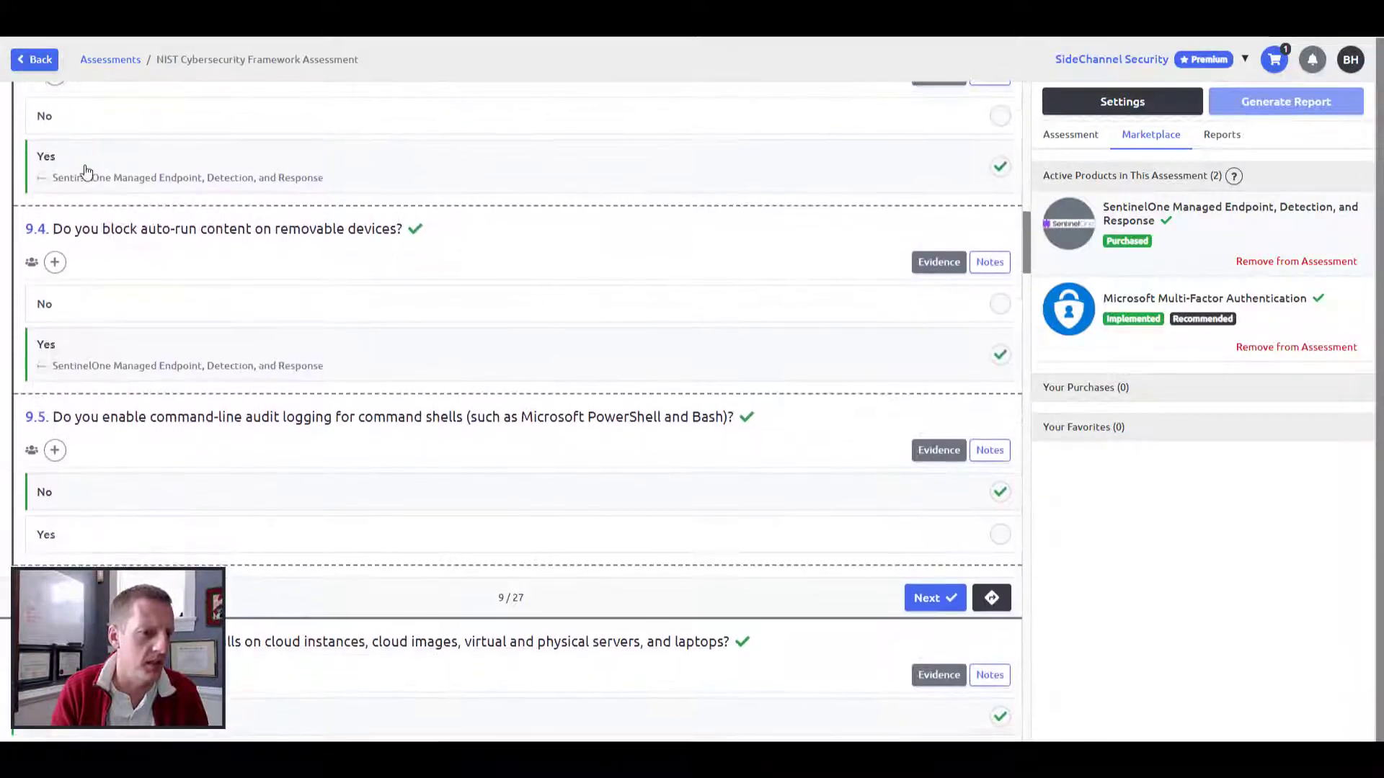
{"action": "scroll", "coordinate": [173, 368], "scroll_direction": "down", "scroll_amount": 11}
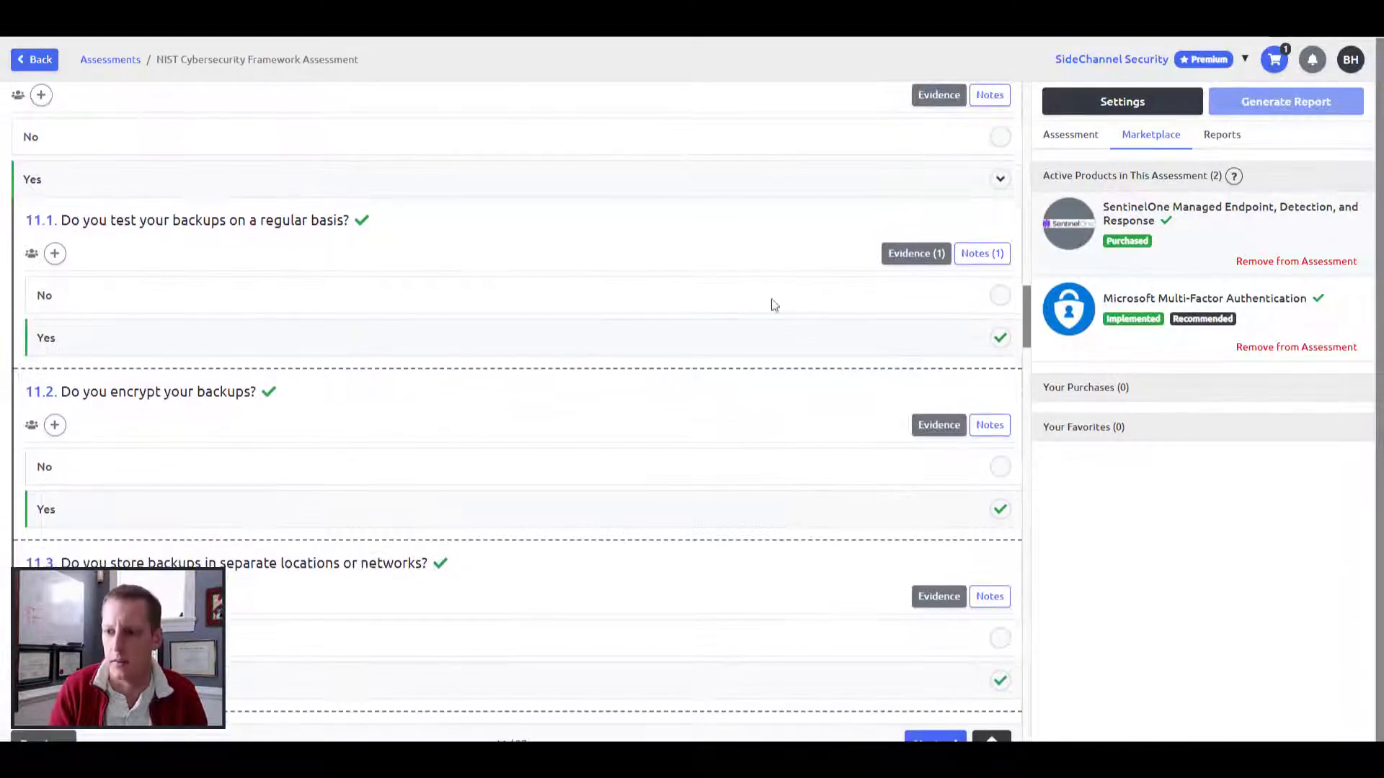
Check the assessment progress at 56/69 and scan for remaining unanswered questions.
{"action": "left_click", "coordinate": [1058, 137]}
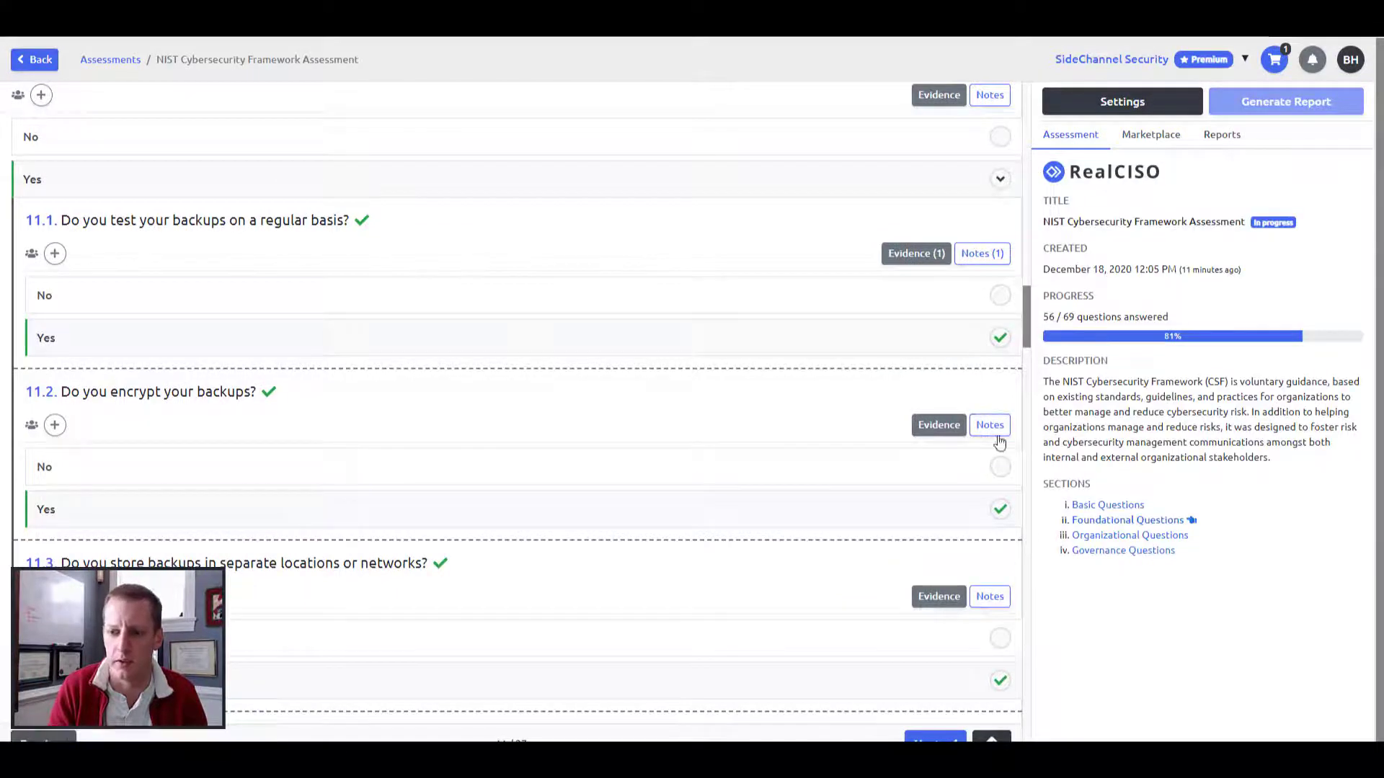
{"action": "scroll", "coordinate": [1004, 572], "scroll_direction": "down", "scroll_amount": 2}
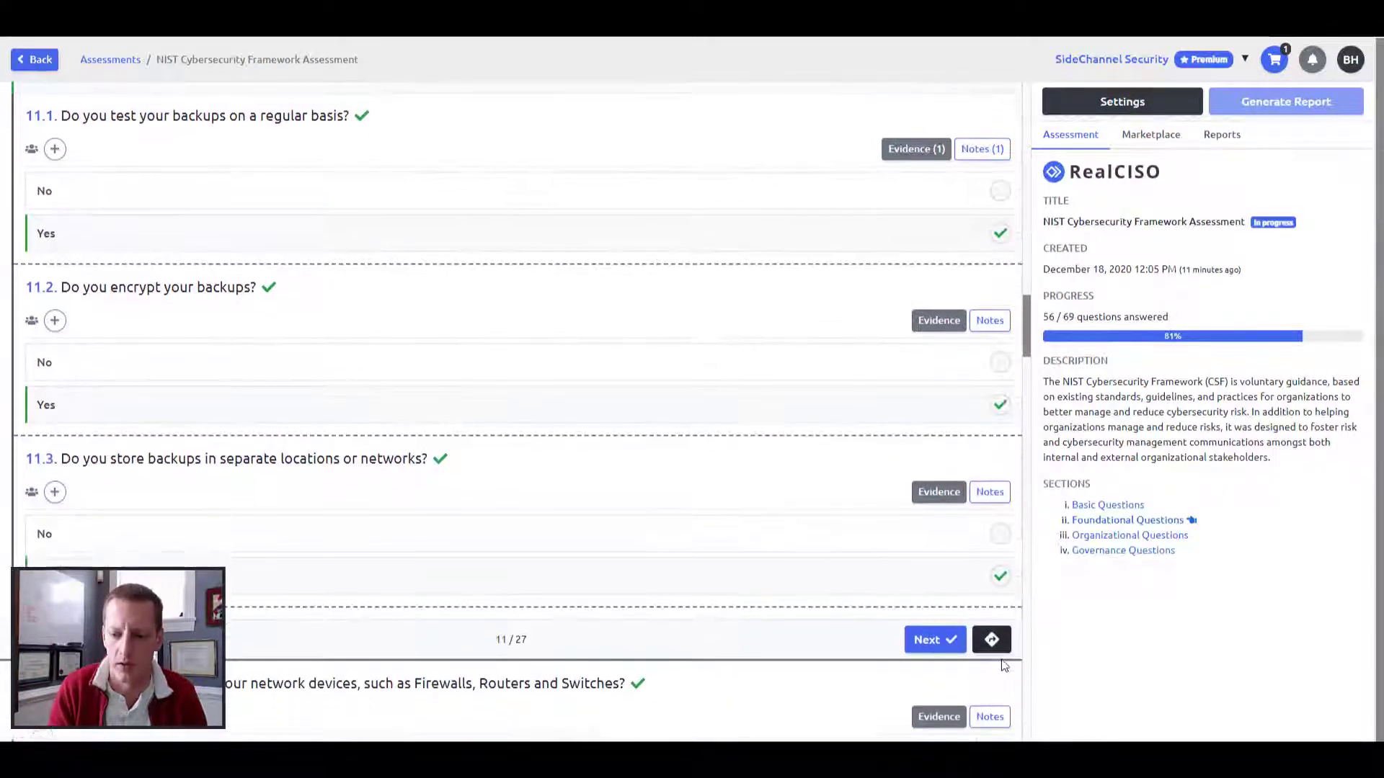
{"action": "left_click", "coordinate": [1000, 632]}
{"action": "left_click", "coordinate": [999, 630]}
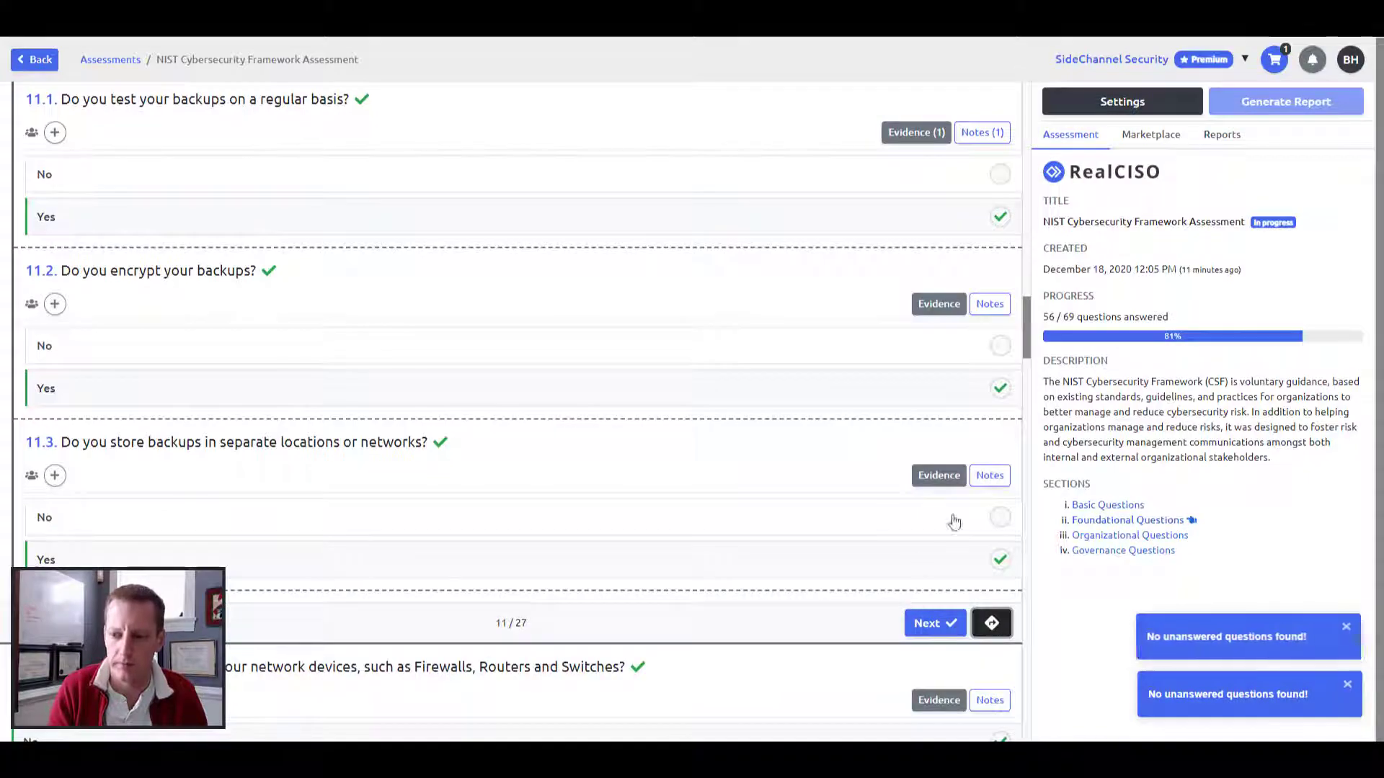
{"action": "scroll", "coordinate": [809, 470], "scroll_direction": "down", "scroll_amount": 15}
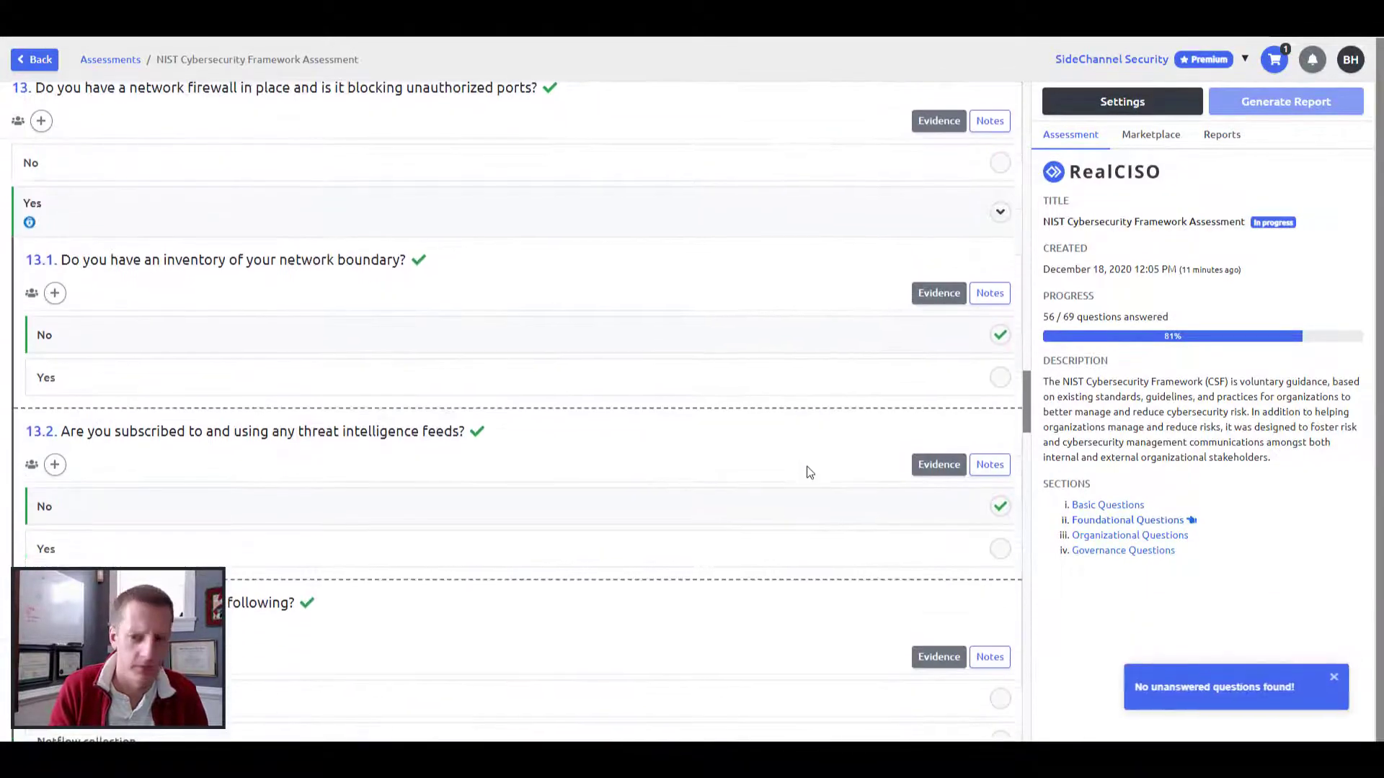
{"action": "scroll", "coordinate": [945, 364], "scroll_direction": "down", "scroll_amount": 12}
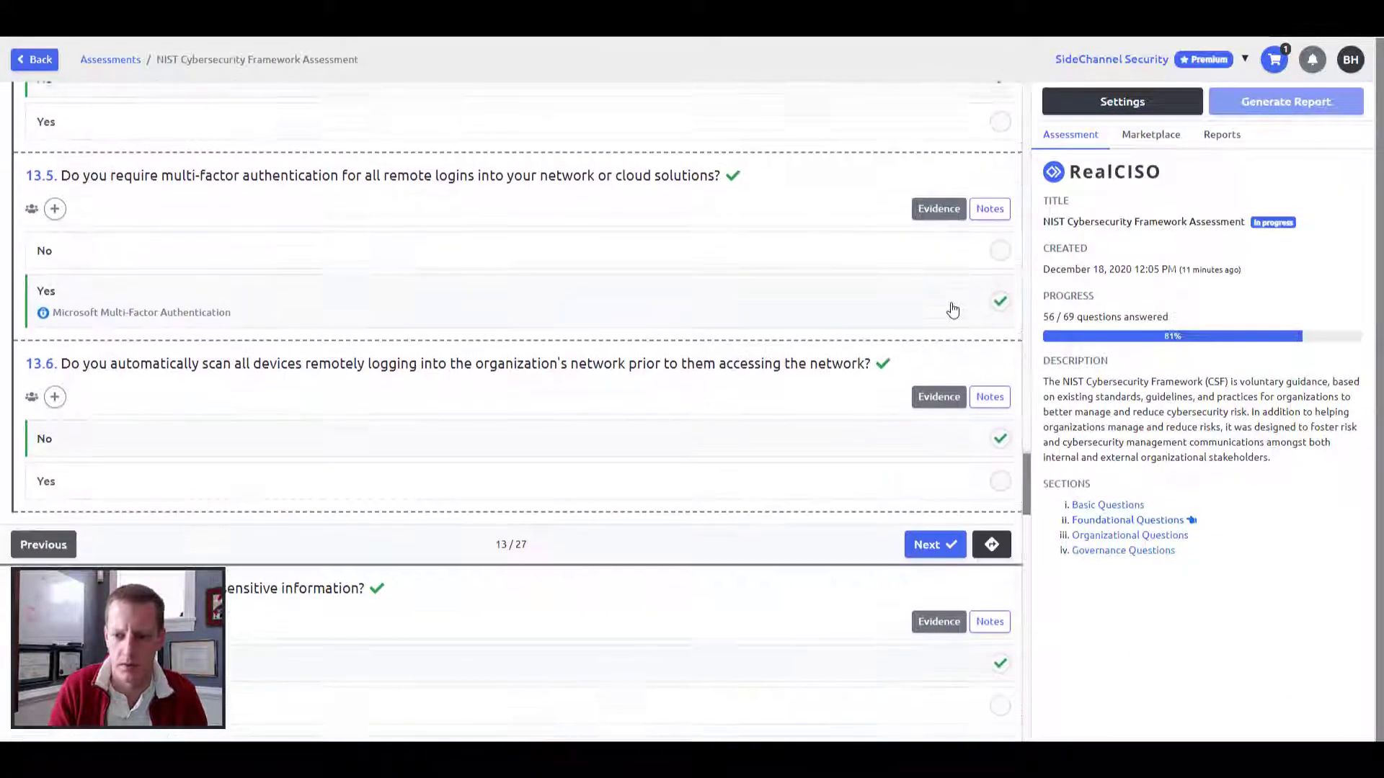
{"action": "scroll", "coordinate": [952, 309], "scroll_direction": "down", "scroll_amount": 12}
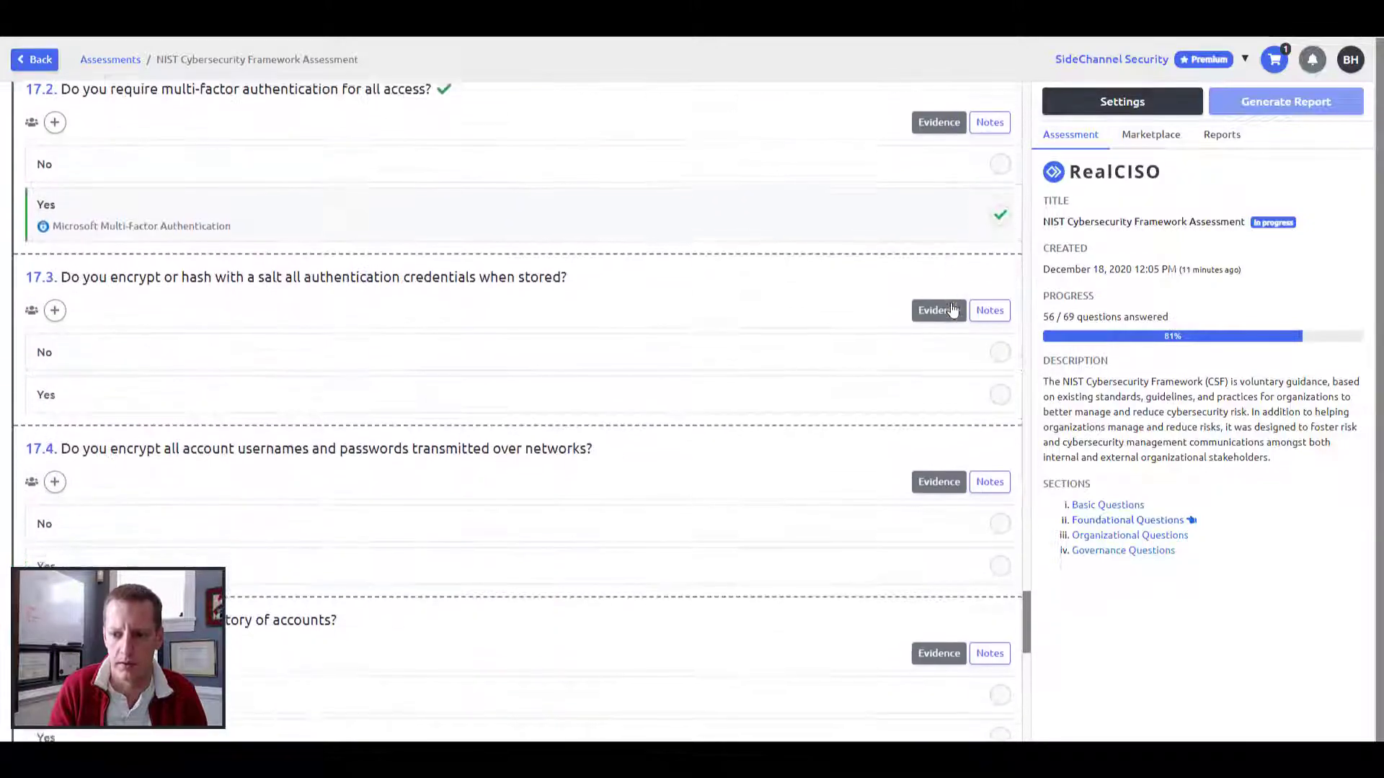
{"action": "scroll", "coordinate": [829, 302], "scroll_direction": "up", "scroll_amount": 2}
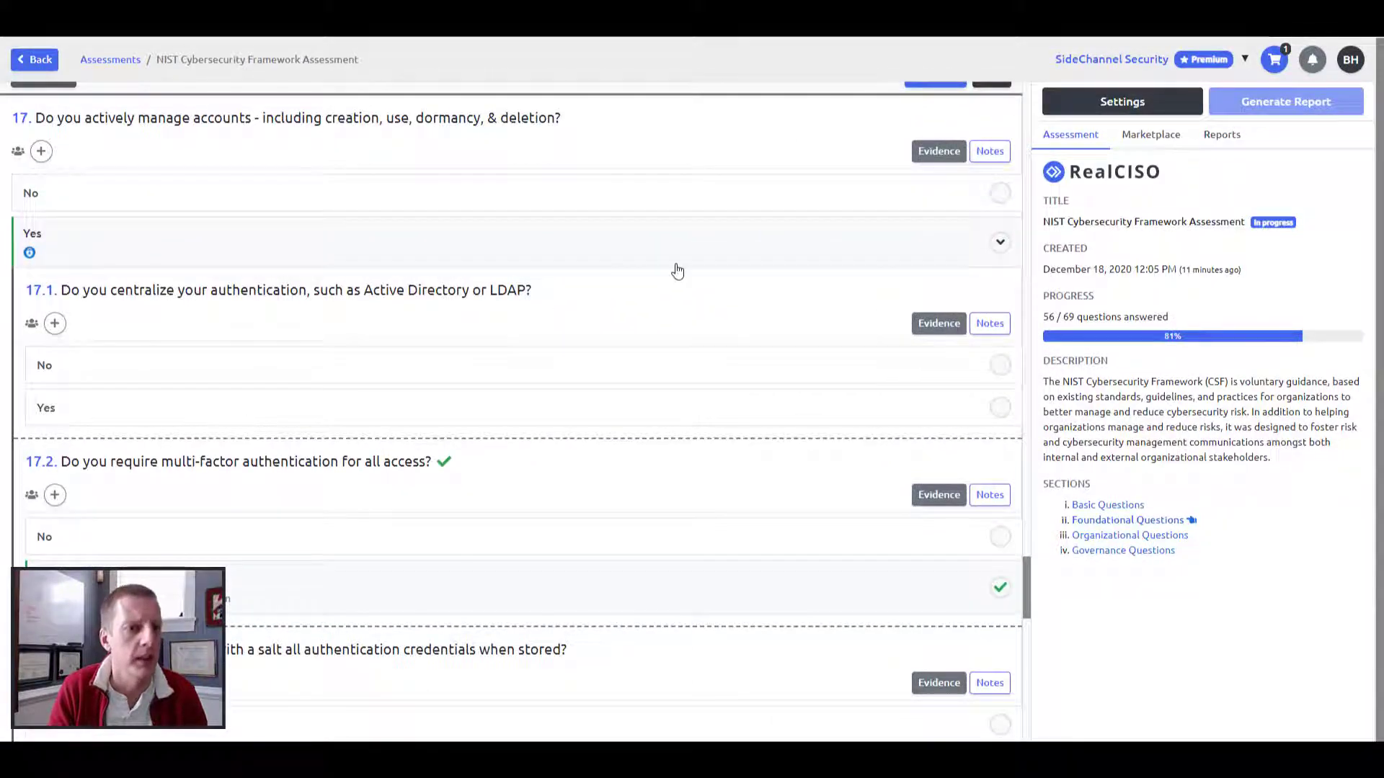
{"action": "scroll", "coordinate": [677, 271], "scroll_direction": "up", "scroll_amount": 5}
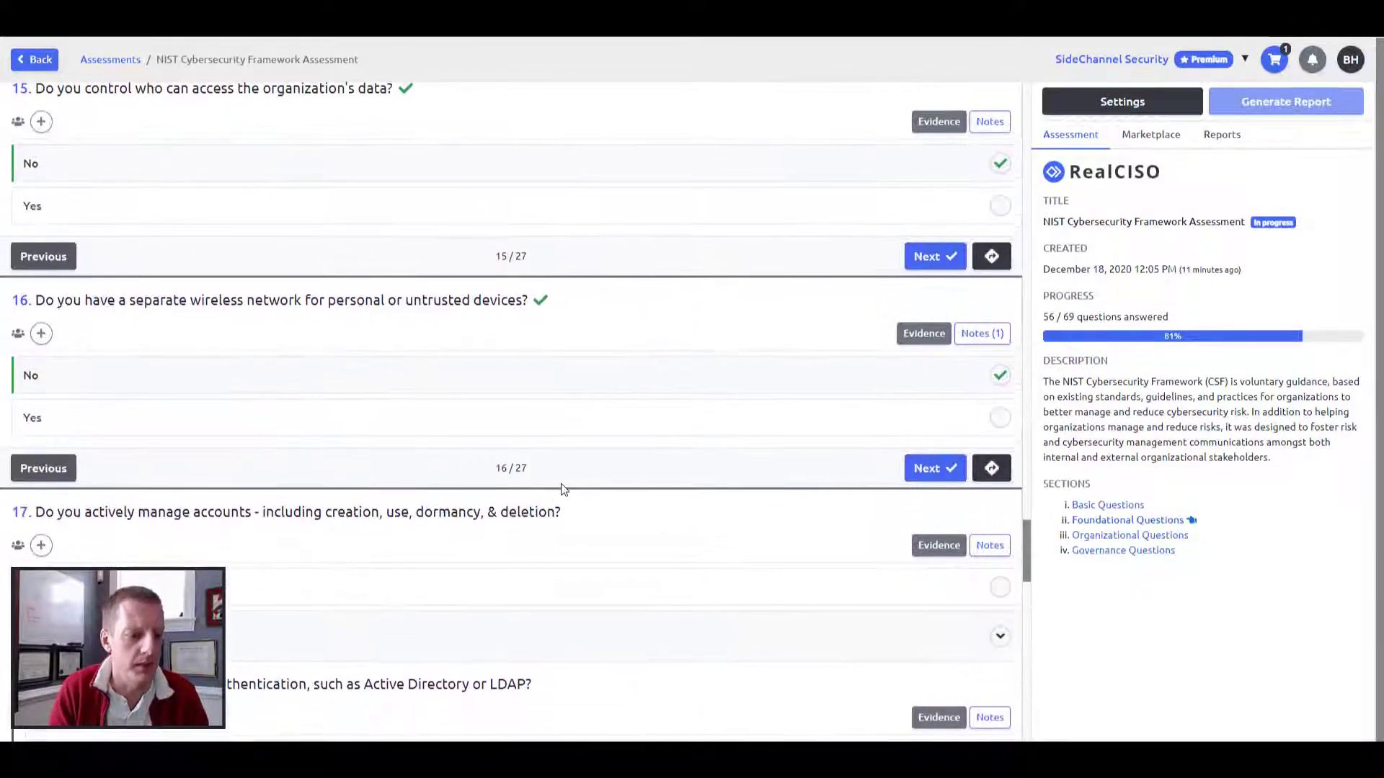
{"action": "scroll", "coordinate": [564, 490], "scroll_direction": "down", "scroll_amount": 9}
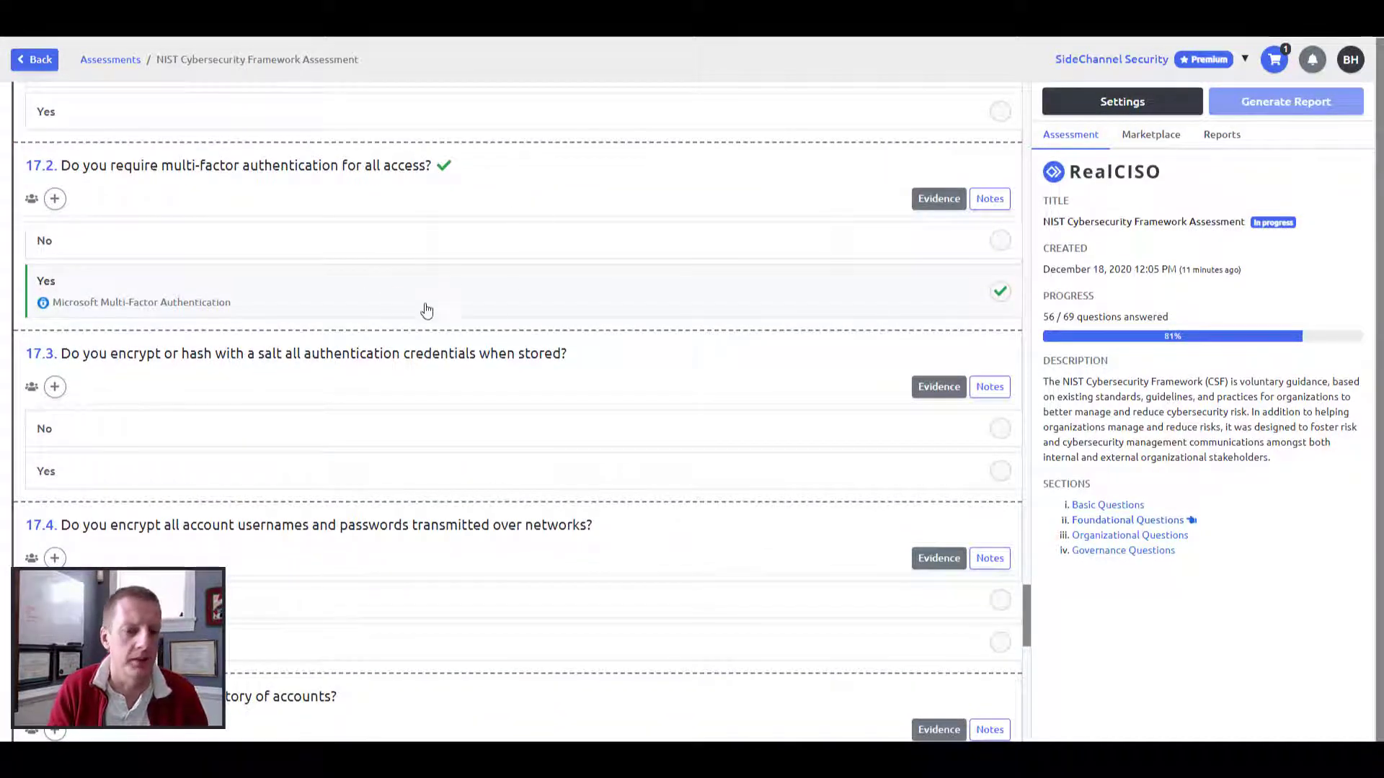
{"action": "scroll", "coordinate": [429, 313], "scroll_direction": "up", "scroll_amount": 4}
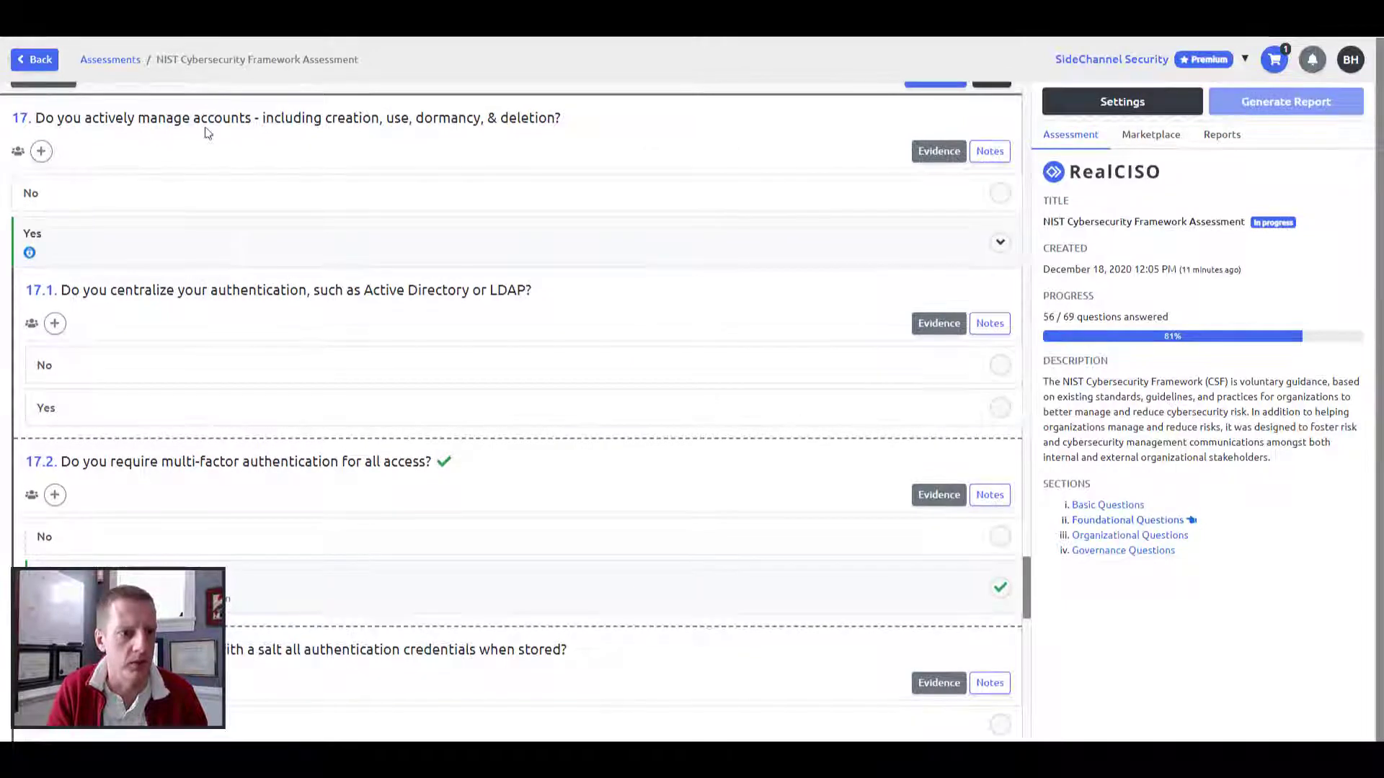
{"action": "scroll", "coordinate": [842, 138], "scroll_direction": "up", "scroll_amount": 3}
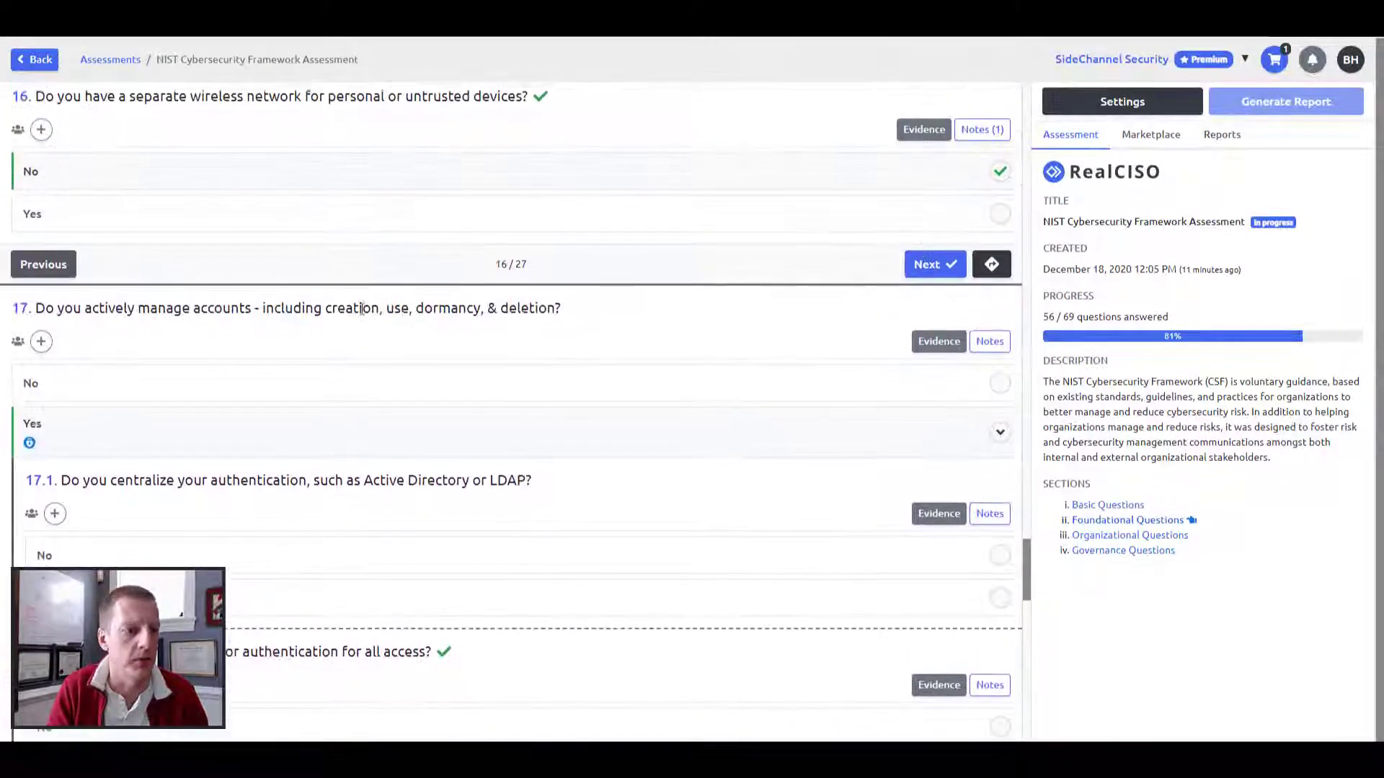
{"action": "scroll", "coordinate": [238, 355], "scroll_direction": "down", "scroll_amount": 1}
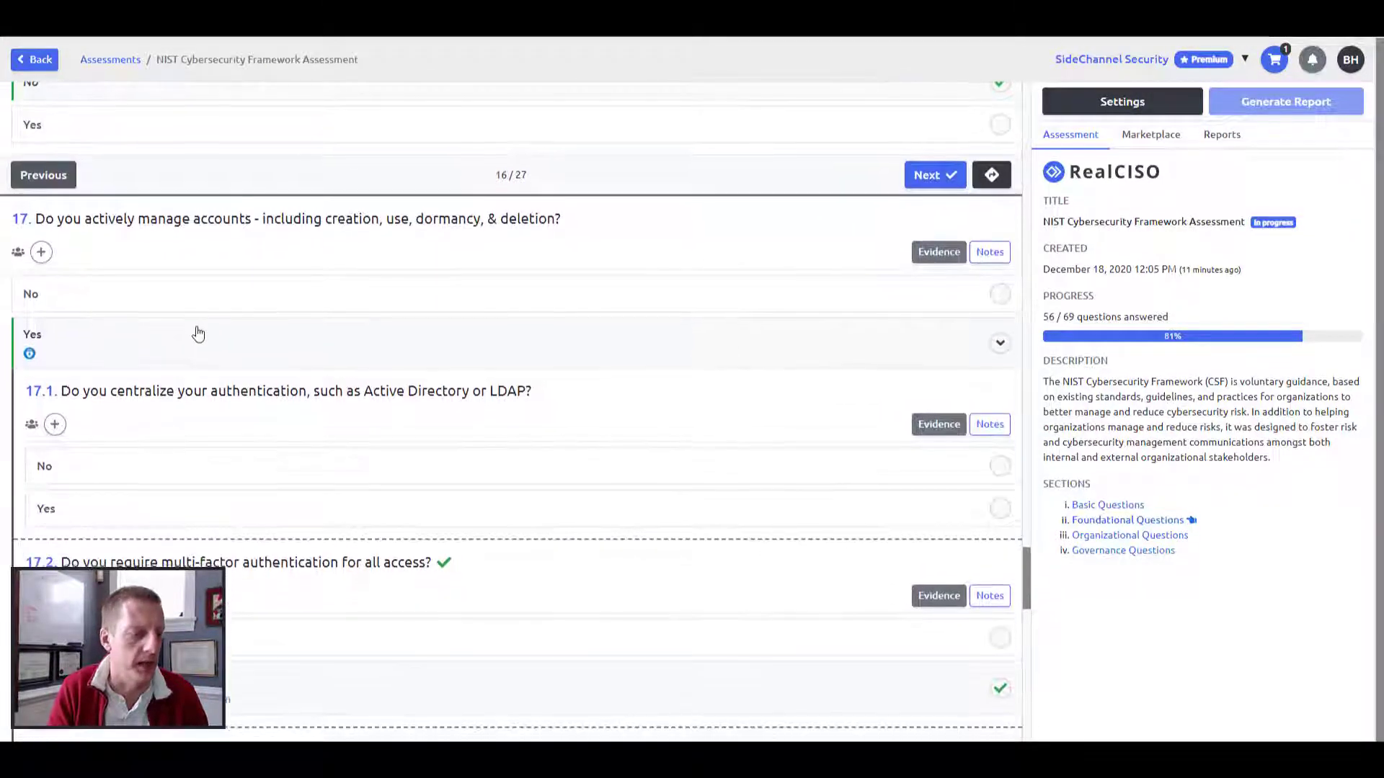
Answer 17.1, 17.3 Yes on hashed credentials, and 17.4 No on encrypted credentials.
{"action": "left_click", "coordinate": [999, 508]}
{"action": "scroll", "coordinate": [898, 338], "scroll_direction": "down", "scroll_amount": 4}
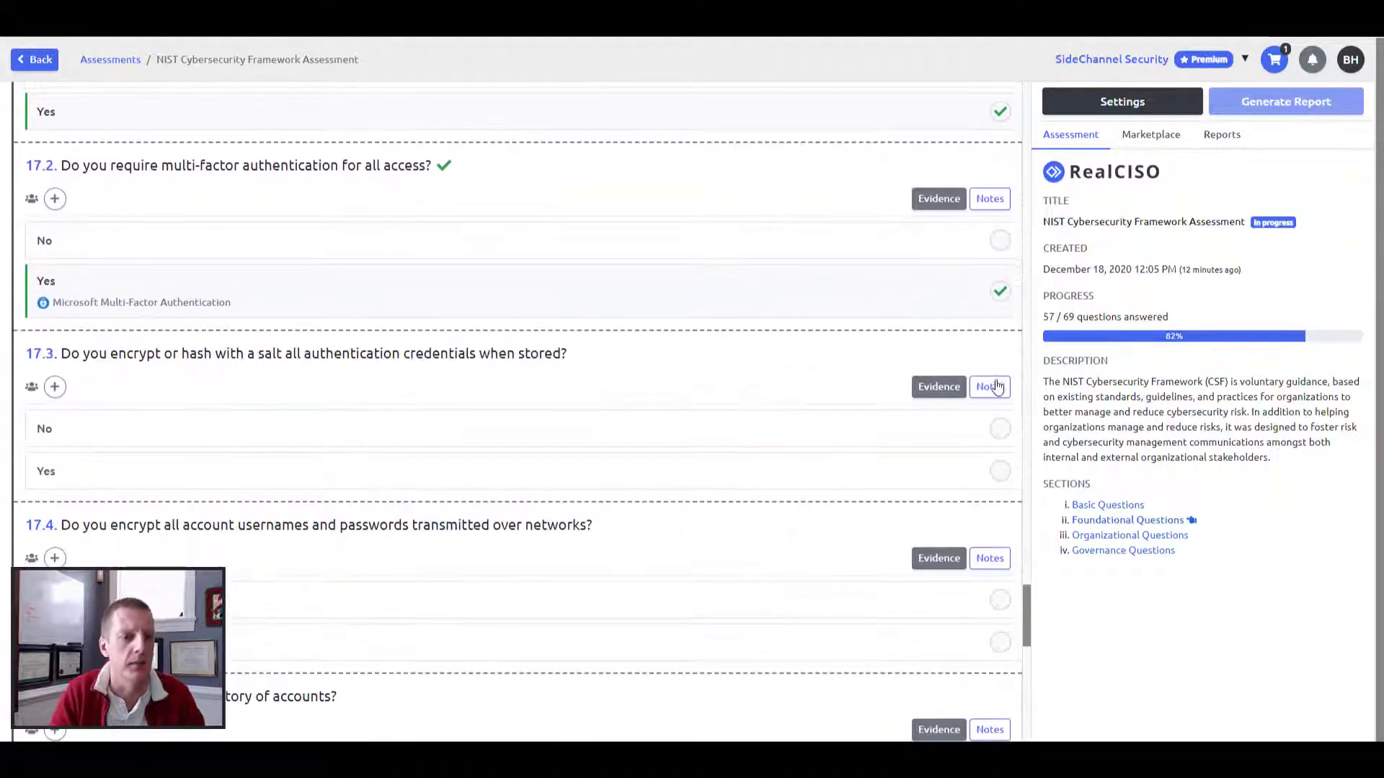
{"action": "left_click", "coordinate": [1001, 472]}
{"action": "scroll", "coordinate": [1001, 469], "scroll_direction": "down", "scroll_amount": 3}
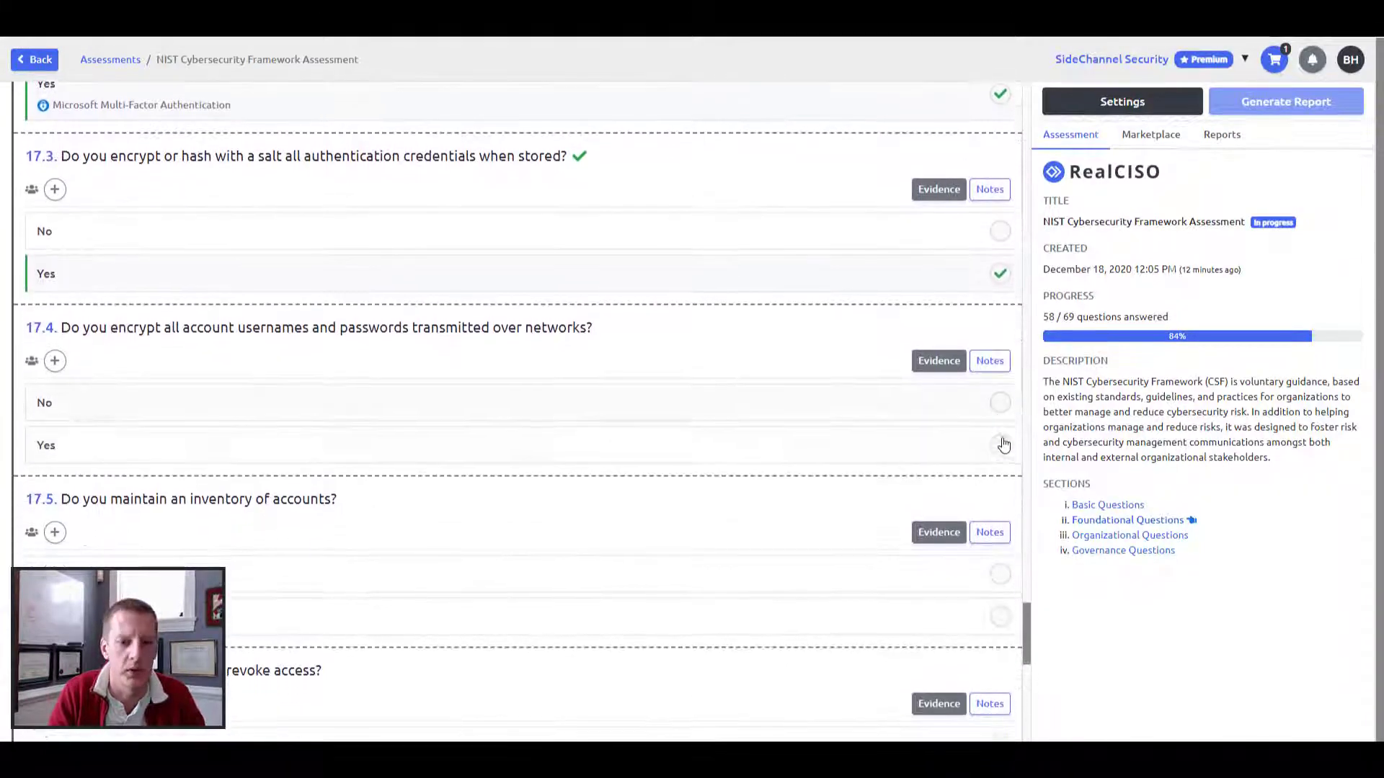
{"action": "left_click", "coordinate": [1001, 404]}
{"action": "left_click", "coordinate": [1000, 448]}
{"action": "left_click", "coordinate": [1001, 403]}
{"action": "scroll", "coordinate": [991, 469], "scroll_direction": "down", "scroll_amount": 3}
Answer 17.5 and 17.6 No, 17.7–17.9 Yes, then check for unanswered questions.
{"action": "left_click", "coordinate": [1000, 393]}
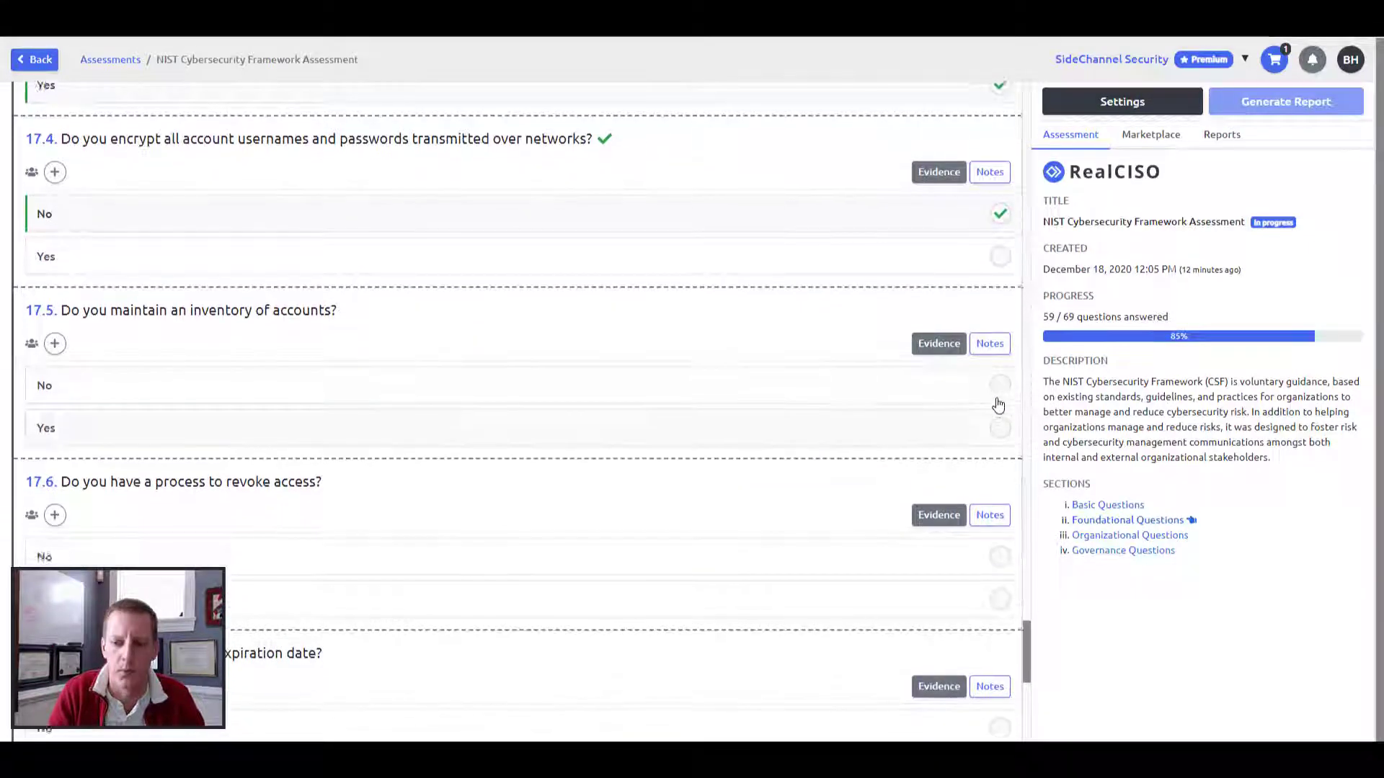
{"action": "left_click", "coordinate": [1000, 549]}
{"action": "scroll", "coordinate": [1002, 574], "scroll_direction": "down", "scroll_amount": 3}
{"action": "left_click", "coordinate": [1008, 573]}
{"action": "scroll", "coordinate": [1006, 574], "scroll_direction": "down", "scroll_amount": 5}
{"action": "left_click", "coordinate": [1010, 496]}
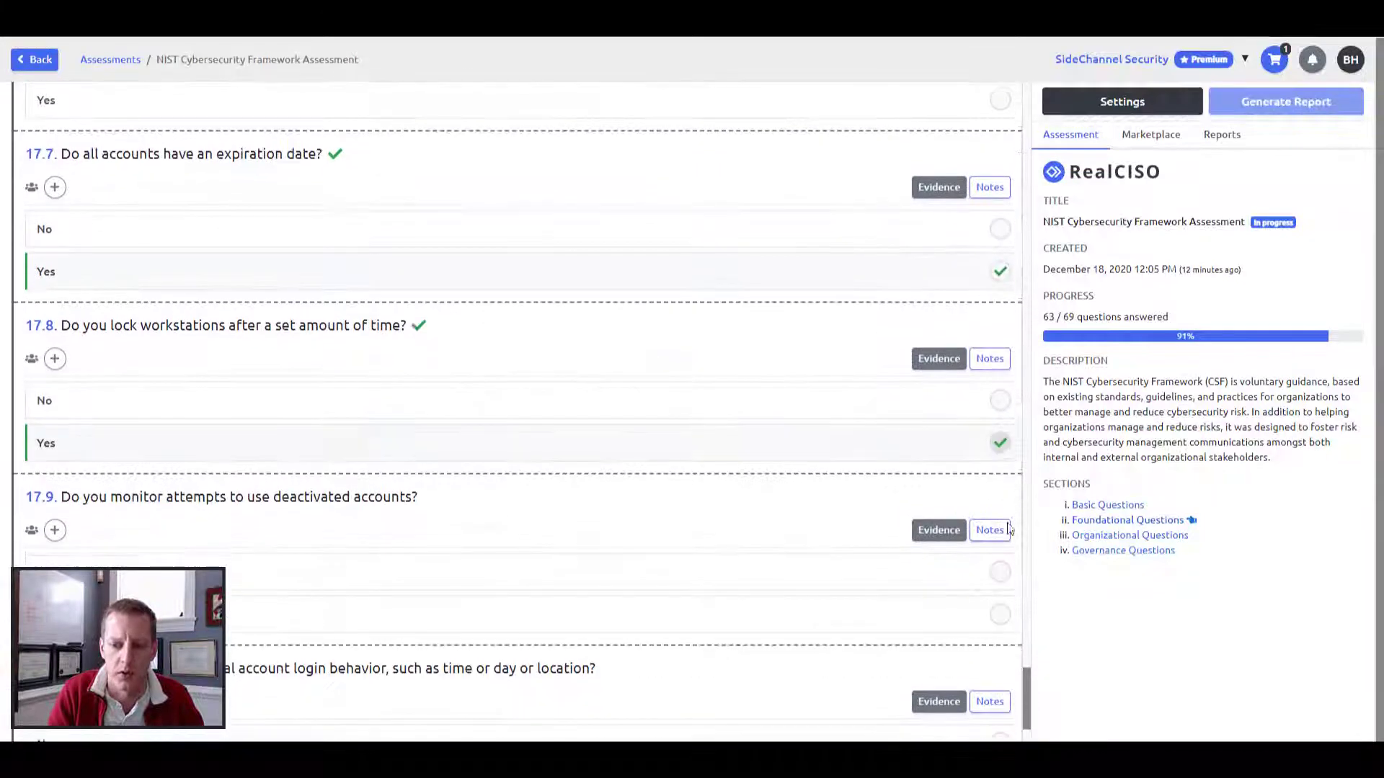
{"action": "left_click", "coordinate": [1001, 617]}
{"action": "scroll", "coordinate": [969, 530], "scroll_direction": "down", "scroll_amount": 2}
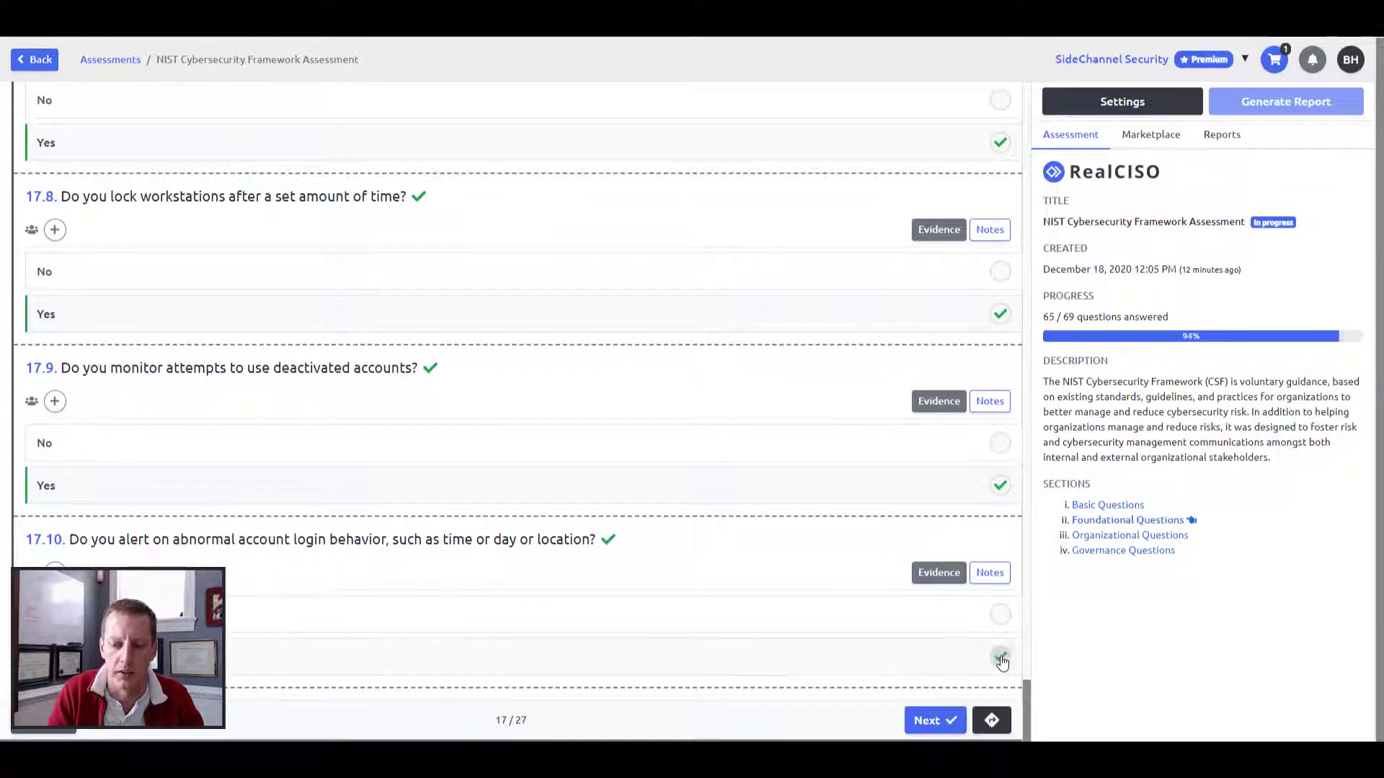
{"action": "left_click", "coordinate": [995, 731]}
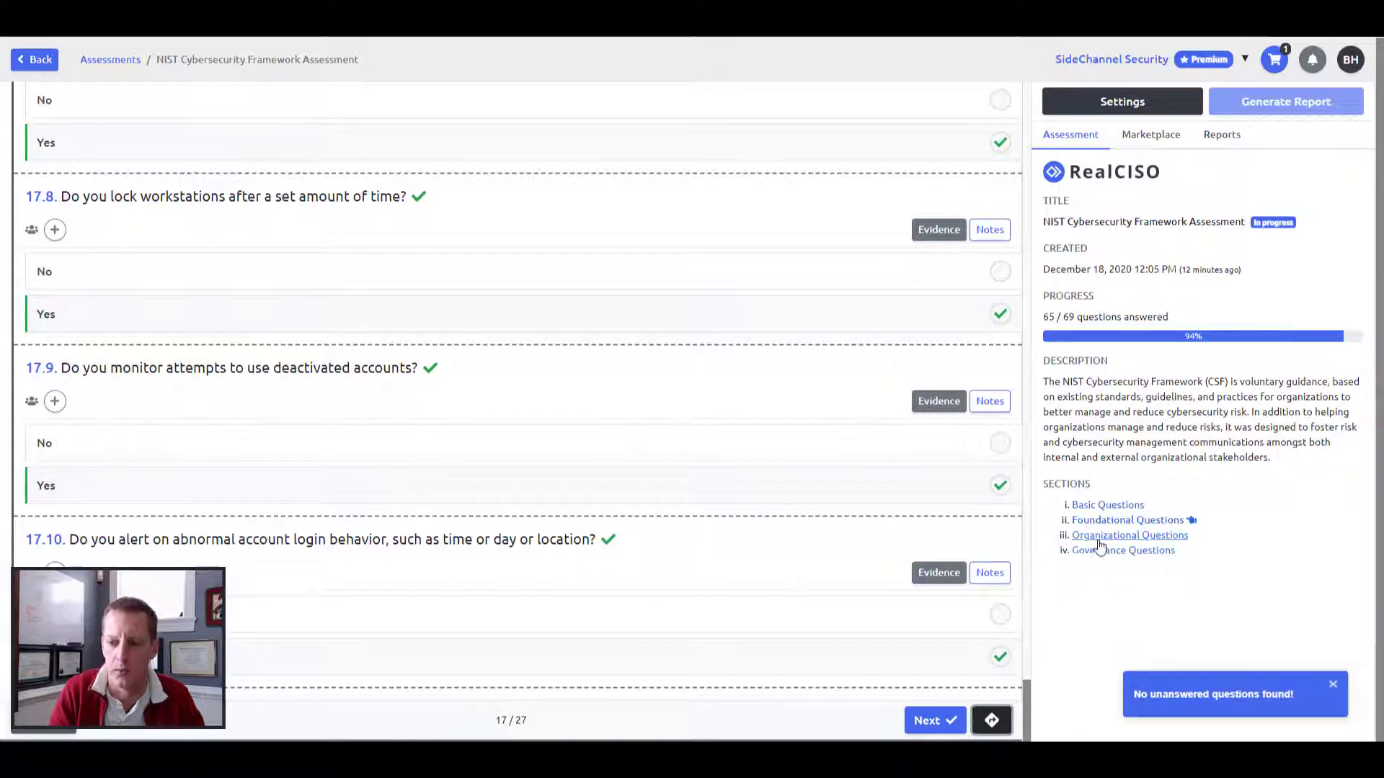
In Basic Questions, answer No to 4.1 admin accounts list and 4.2 default passwords.
{"action": "left_click", "coordinate": [1096, 537]}
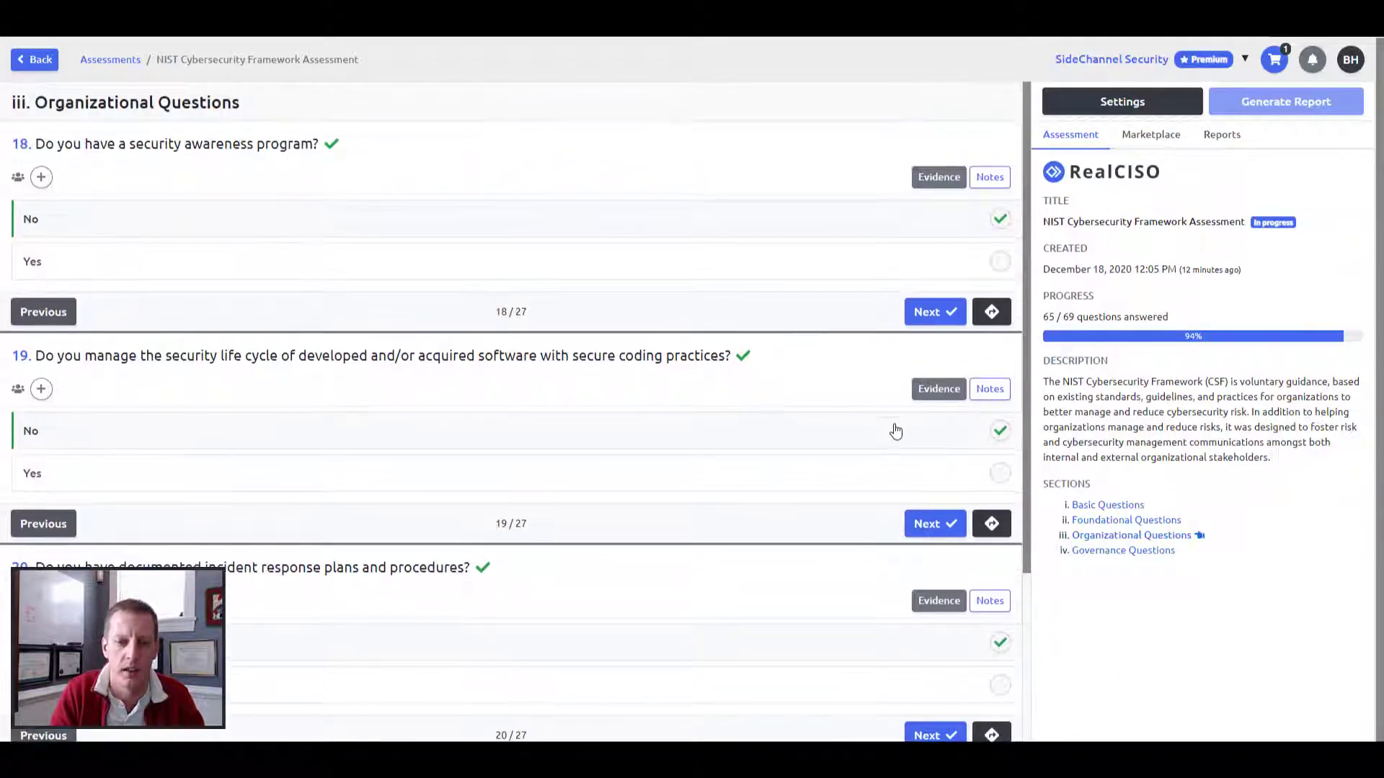
{"action": "scroll", "coordinate": [897, 430], "scroll_direction": "down", "scroll_amount": 3}
{"action": "left_click", "coordinate": [1110, 506]}
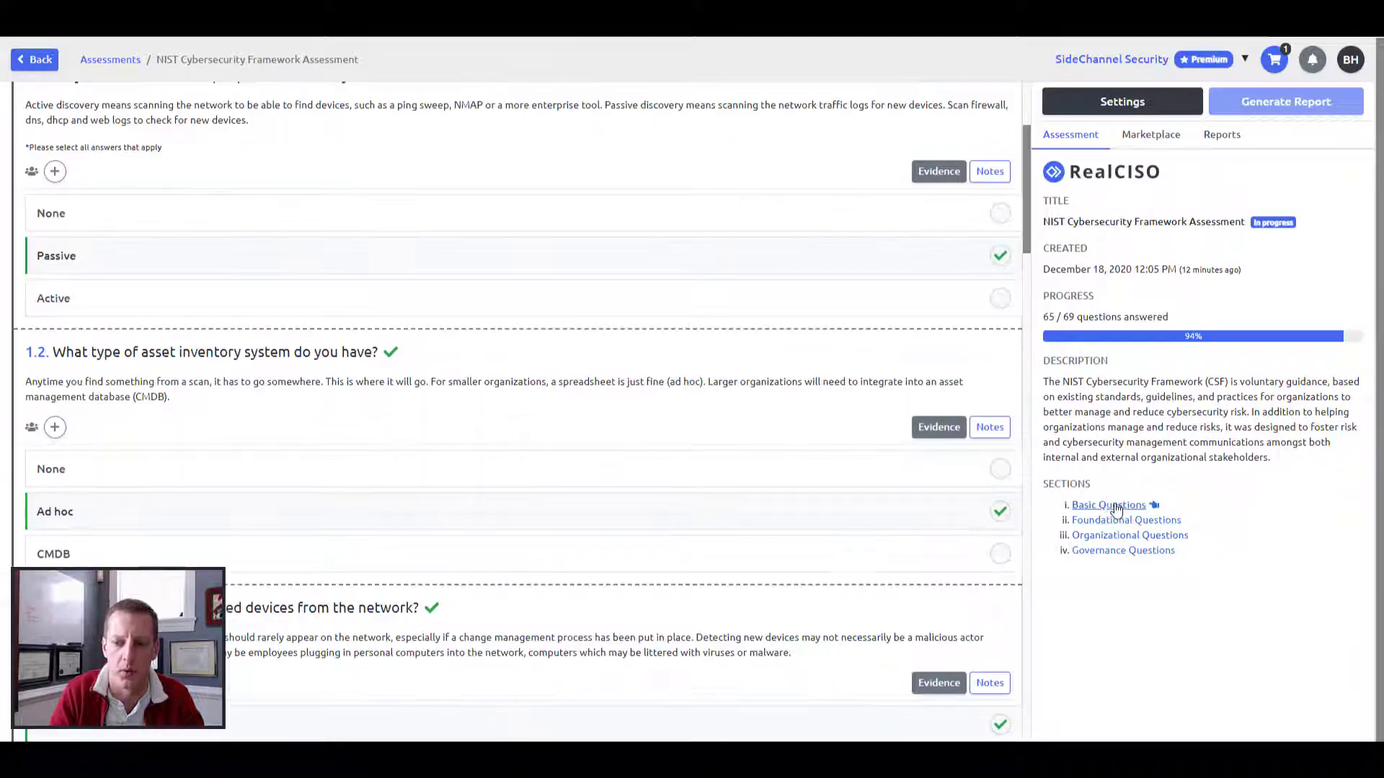
{"action": "scroll", "coordinate": [930, 378], "scroll_direction": "down", "scroll_amount": 10}
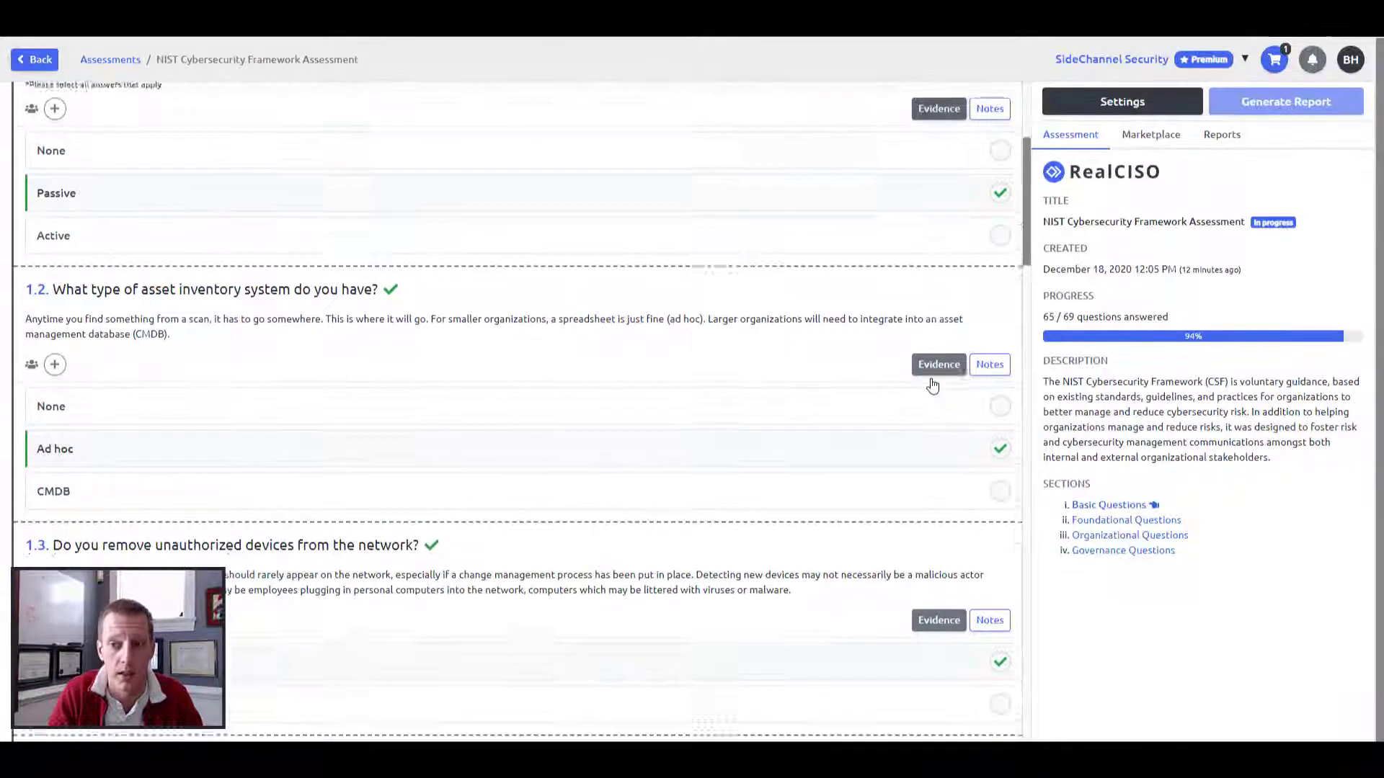
{"action": "scroll", "coordinate": [934, 372], "scroll_direction": "down", "scroll_amount": 12}
{"action": "scroll", "coordinate": [934, 372], "scroll_direction": "down", "scroll_amount": 1}
{"action": "scroll", "coordinate": [934, 369], "scroll_direction": "up", "scroll_amount": 3}
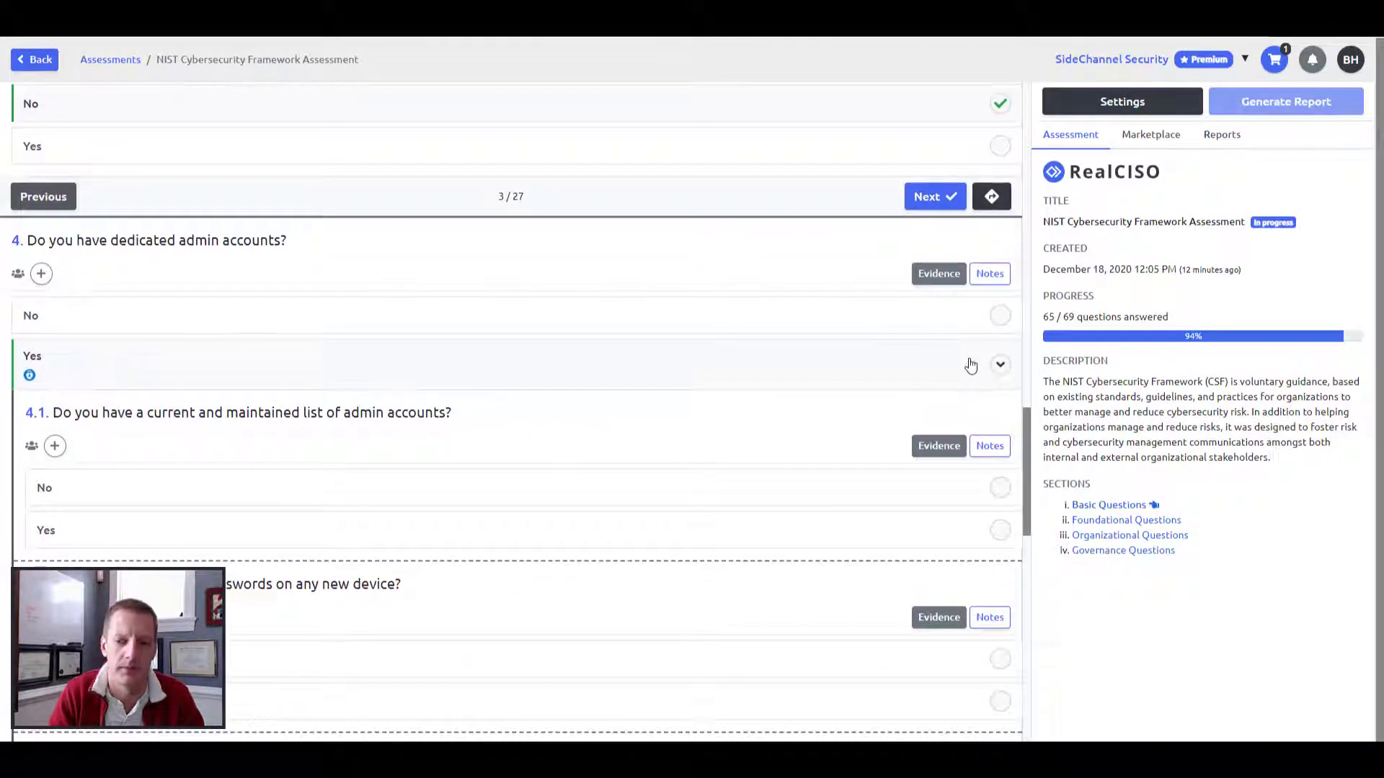
{"action": "scroll", "coordinate": [972, 353], "scroll_direction": "down", "scroll_amount": 2}
{"action": "scroll", "coordinate": [970, 350], "scroll_direction": "up", "scroll_amount": 1}
{"action": "left_click", "coordinate": [1009, 391]}
{"action": "left_click", "coordinate": [1000, 561]}
Answer 4.4 Yes, dedicated machines, and 4.5 Yes on alerting for admin changes.
{"action": "scroll", "coordinate": [998, 553], "scroll_direction": "down", "scroll_amount": 4}
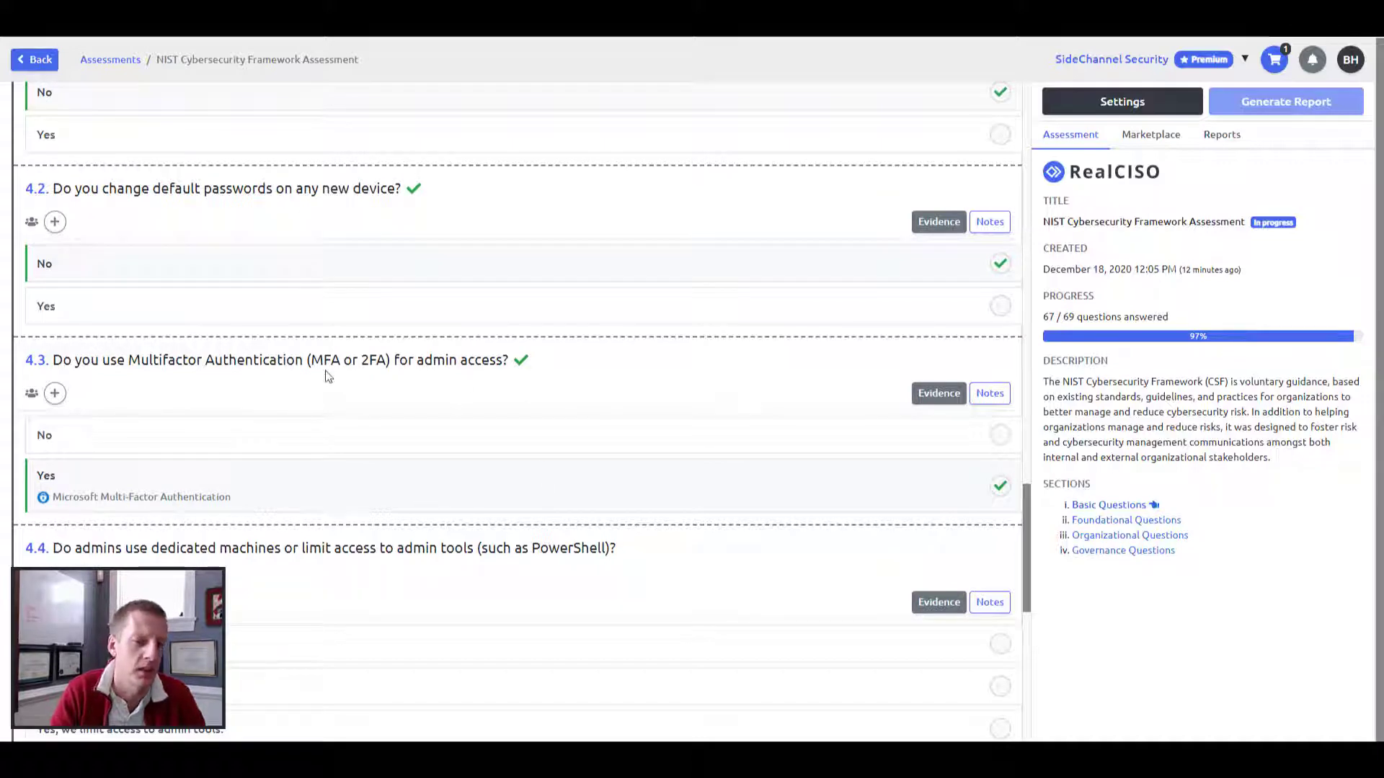
{"action": "scroll", "coordinate": [791, 380], "scroll_direction": "down", "scroll_amount": 3}
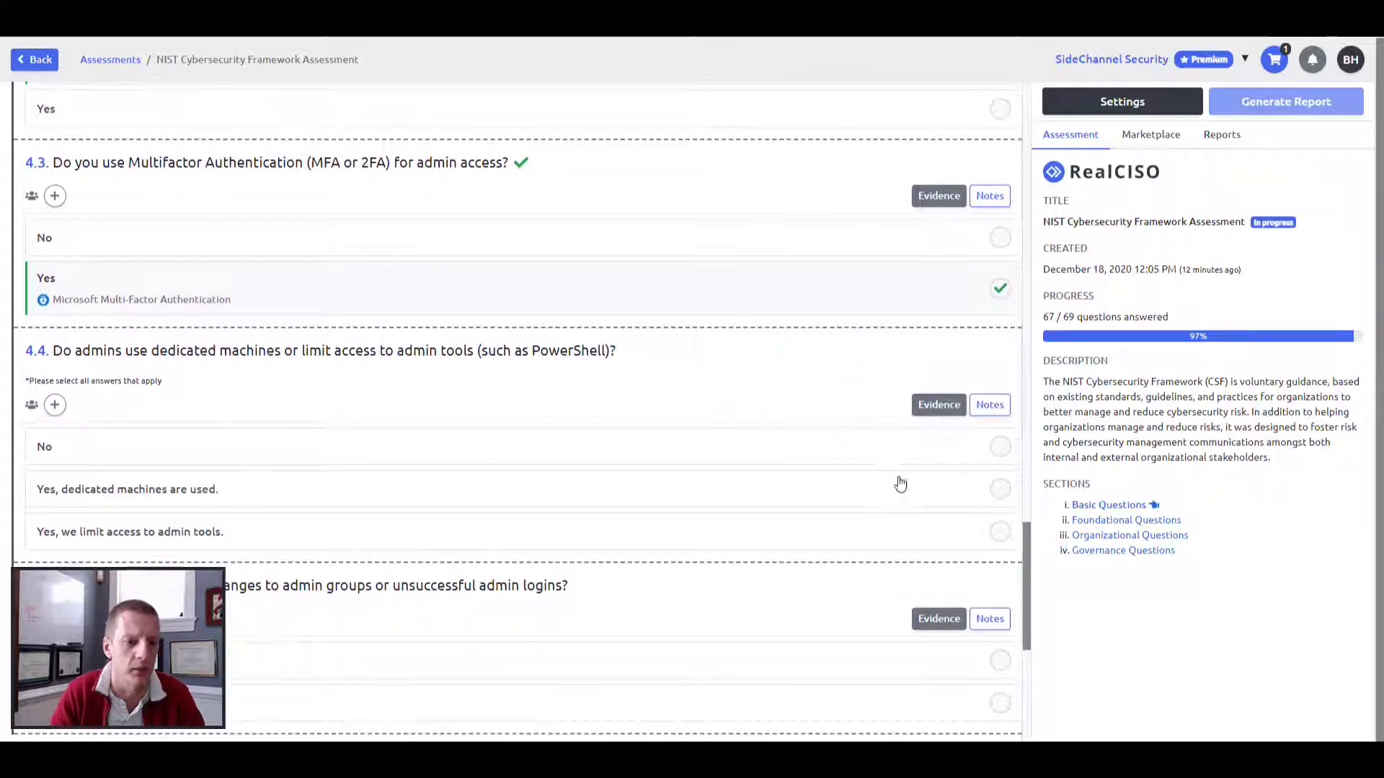
{"action": "left_click", "coordinate": [1001, 491]}
{"action": "scroll", "coordinate": [994, 461], "scroll_direction": "down", "scroll_amount": 4}
{"action": "left_click", "coordinate": [998, 409]}
Regenerate the NIST CSF report over the existing one, yielding a 38% RealCISO score.
{"action": "left_click", "coordinate": [992, 472]}
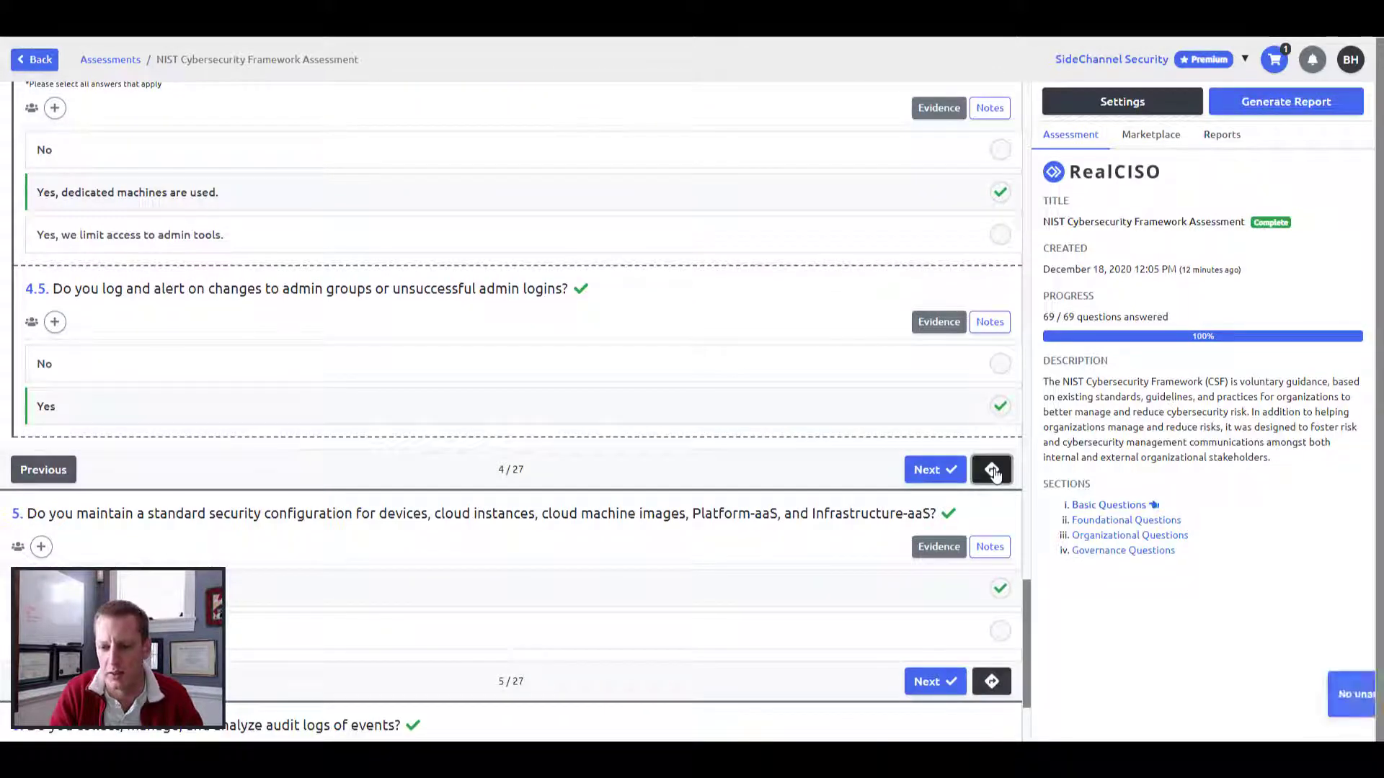
{"action": "left_click", "coordinate": [1276, 115]}
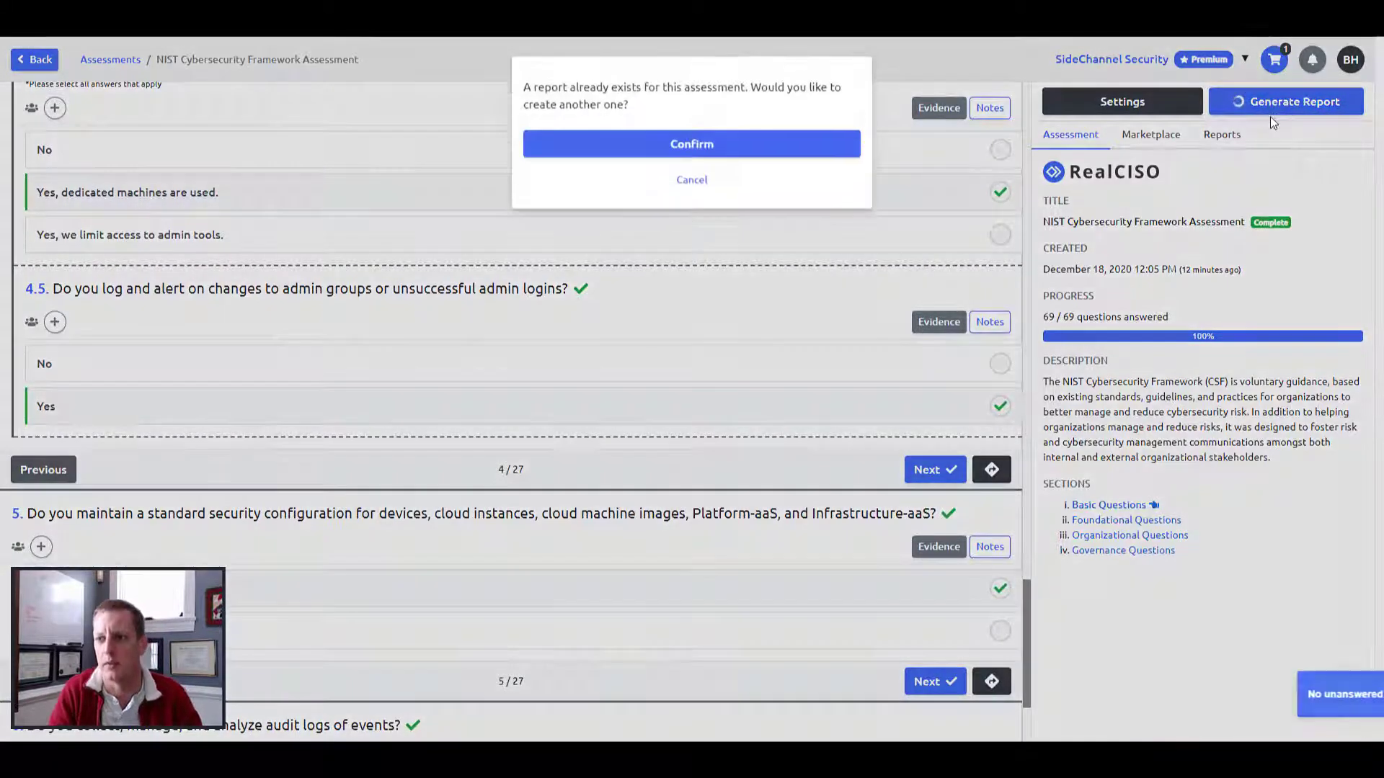
{"action": "left_click", "coordinate": [672, 140]}
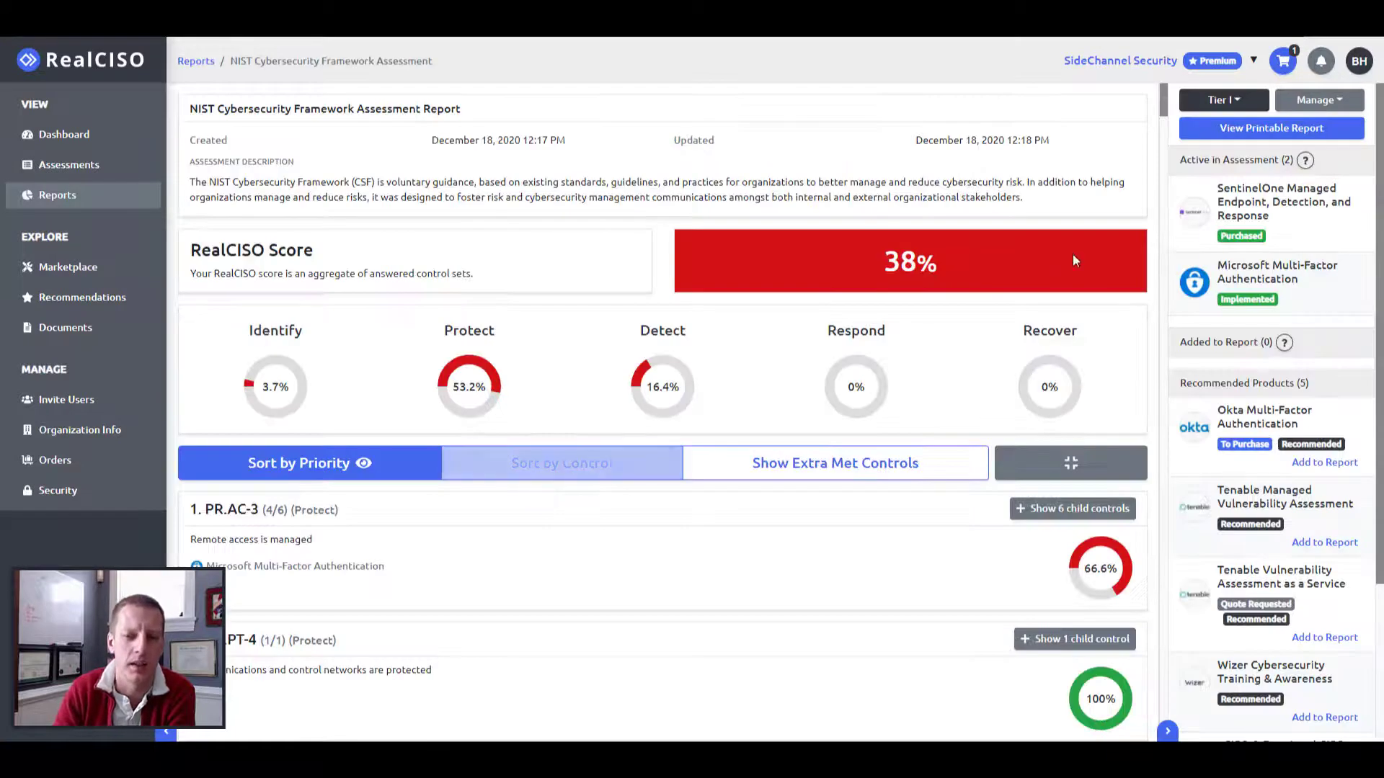
Expand PR.AC-3's six child CIS controls and review their MFA-based responses.
{"action": "scroll", "coordinate": [541, 293], "scroll_direction": "down", "scroll_amount": 3}
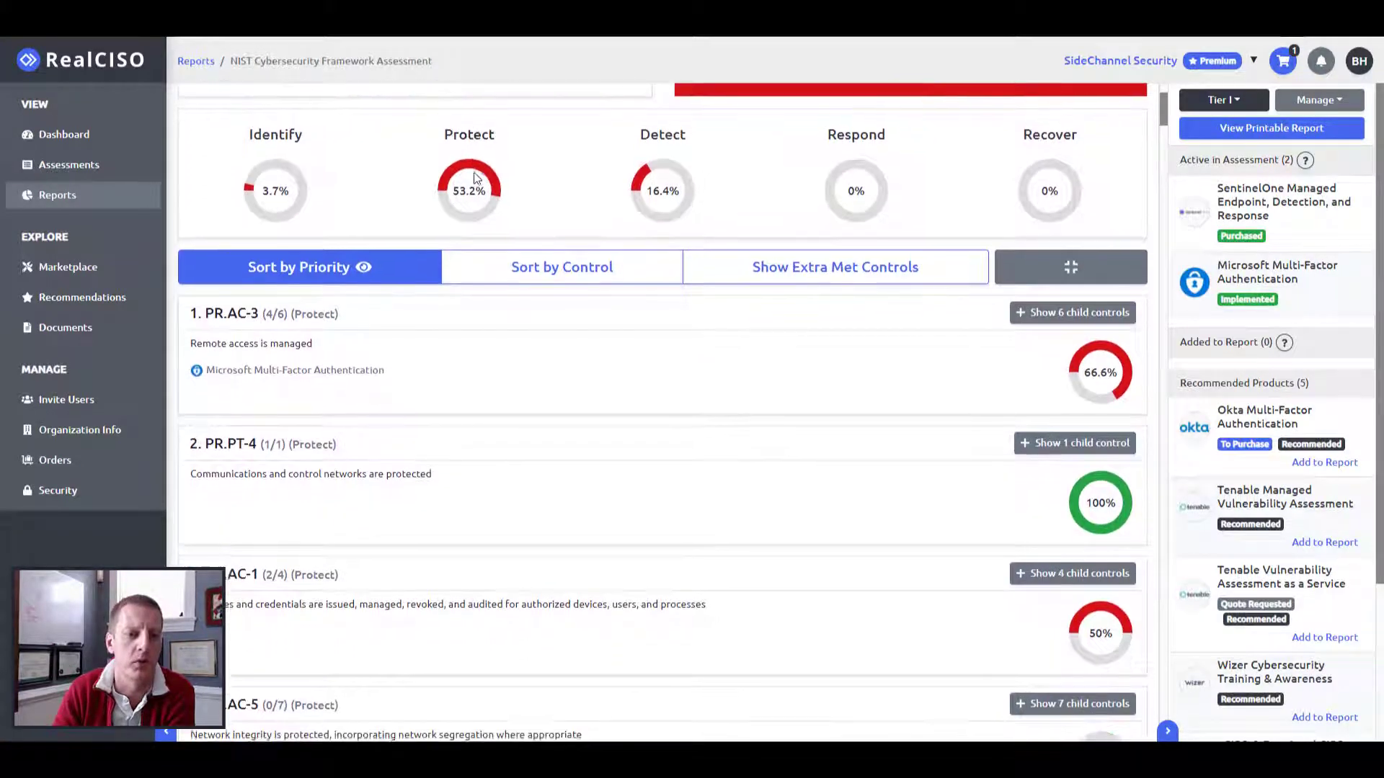
{"action": "left_click", "coordinate": [1022, 311]}
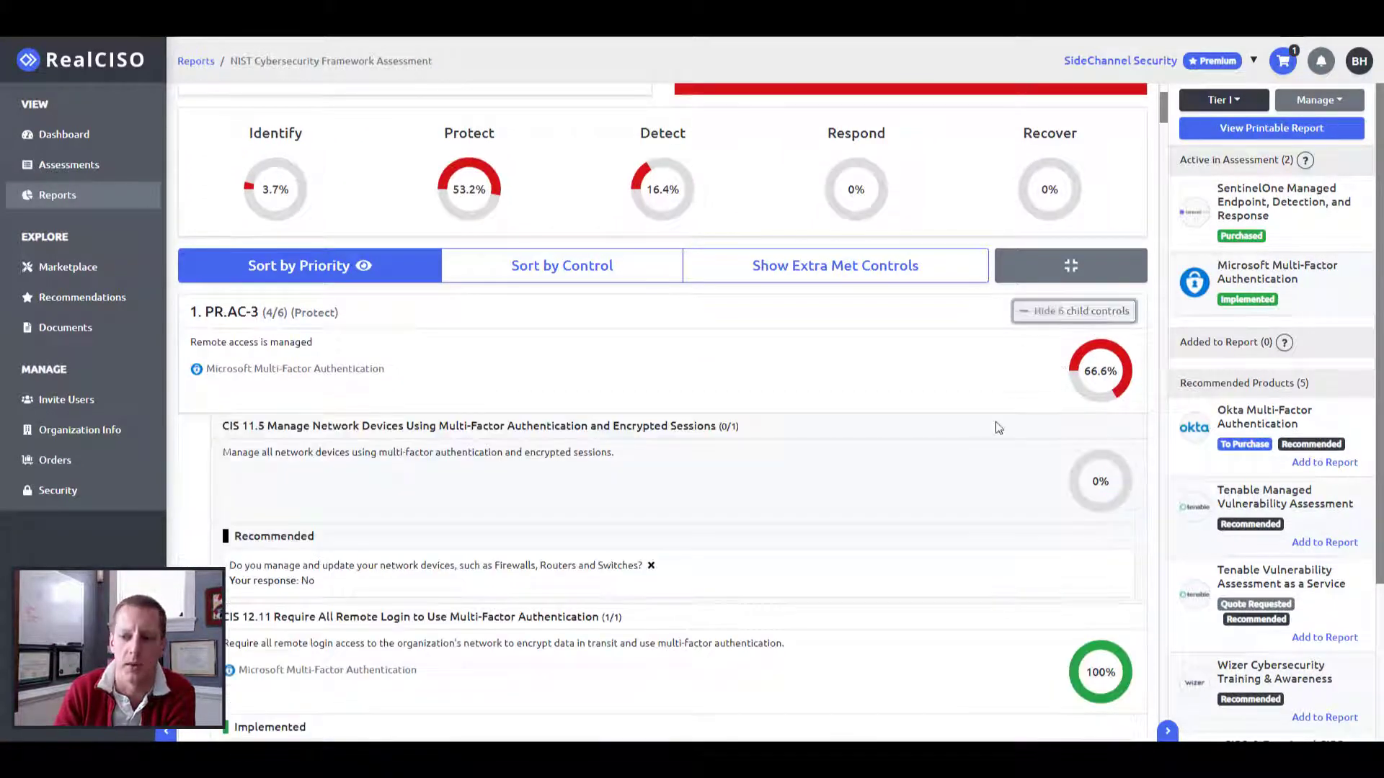
{"action": "scroll", "coordinate": [995, 424], "scroll_direction": "down", "scroll_amount": 4}
{"action": "scroll", "coordinate": [1067, 469], "scroll_direction": "down", "scroll_amount": 4}
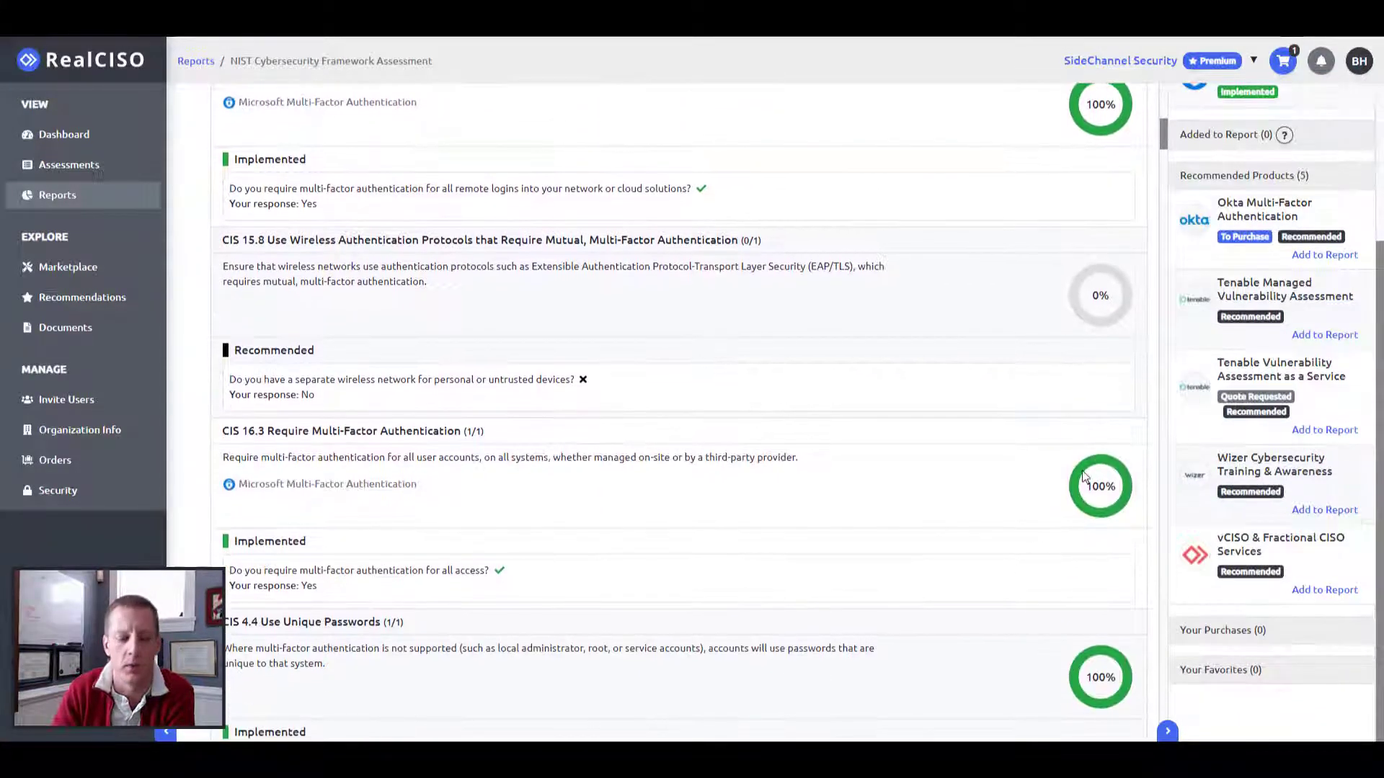
{"action": "scroll", "coordinate": [1083, 476], "scroll_direction": "down", "scroll_amount": 5}
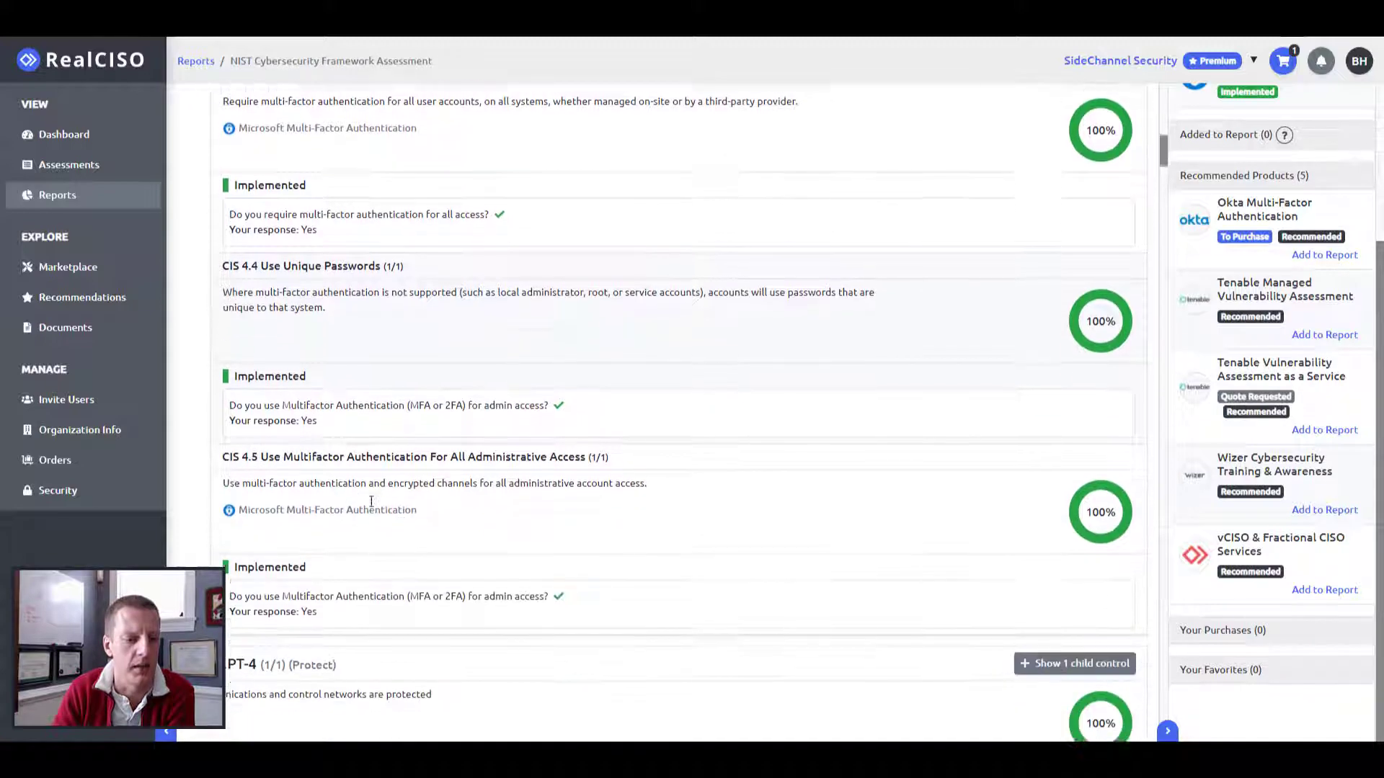
{"action": "scroll", "coordinate": [1126, 467], "scroll_direction": "up", "scroll_amount": 8}
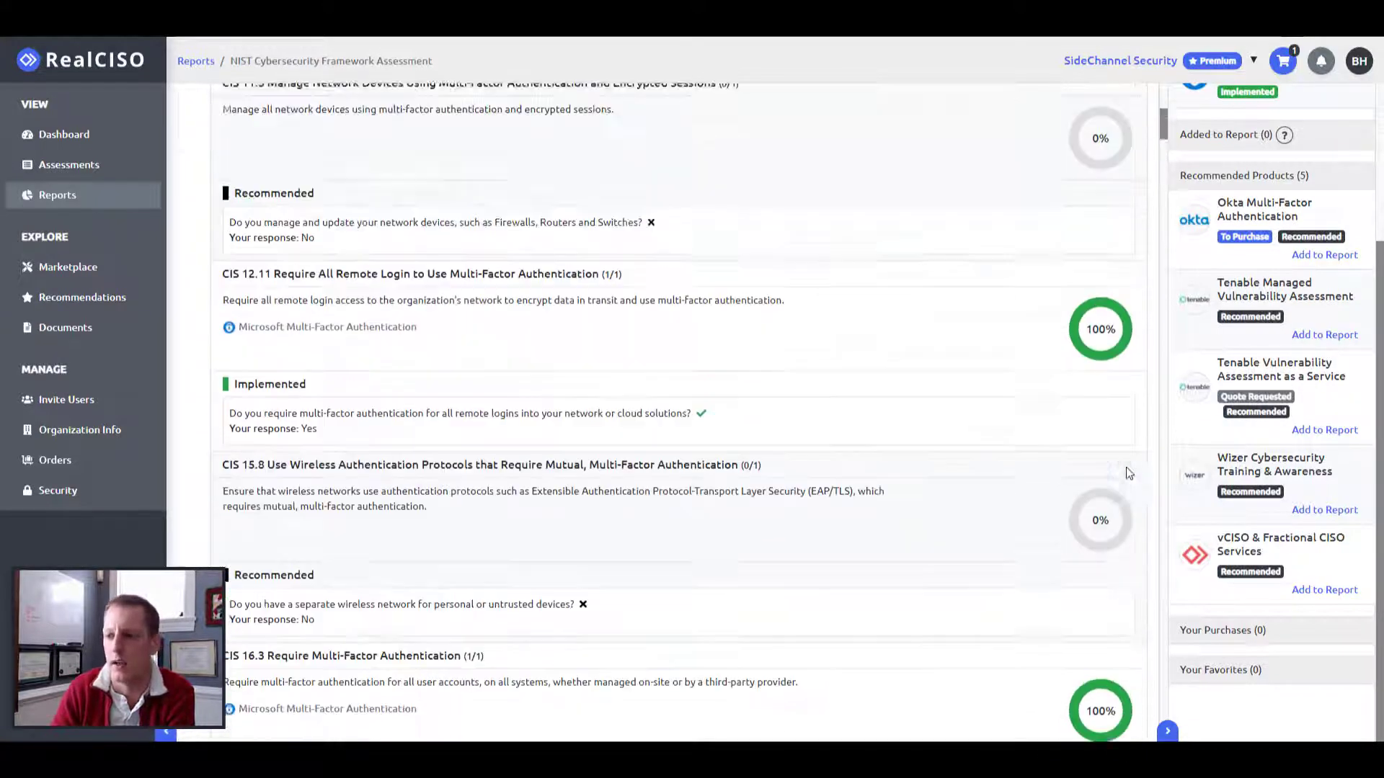
{"action": "scroll", "coordinate": [1151, 463], "scroll_direction": "up", "scroll_amount": 5}
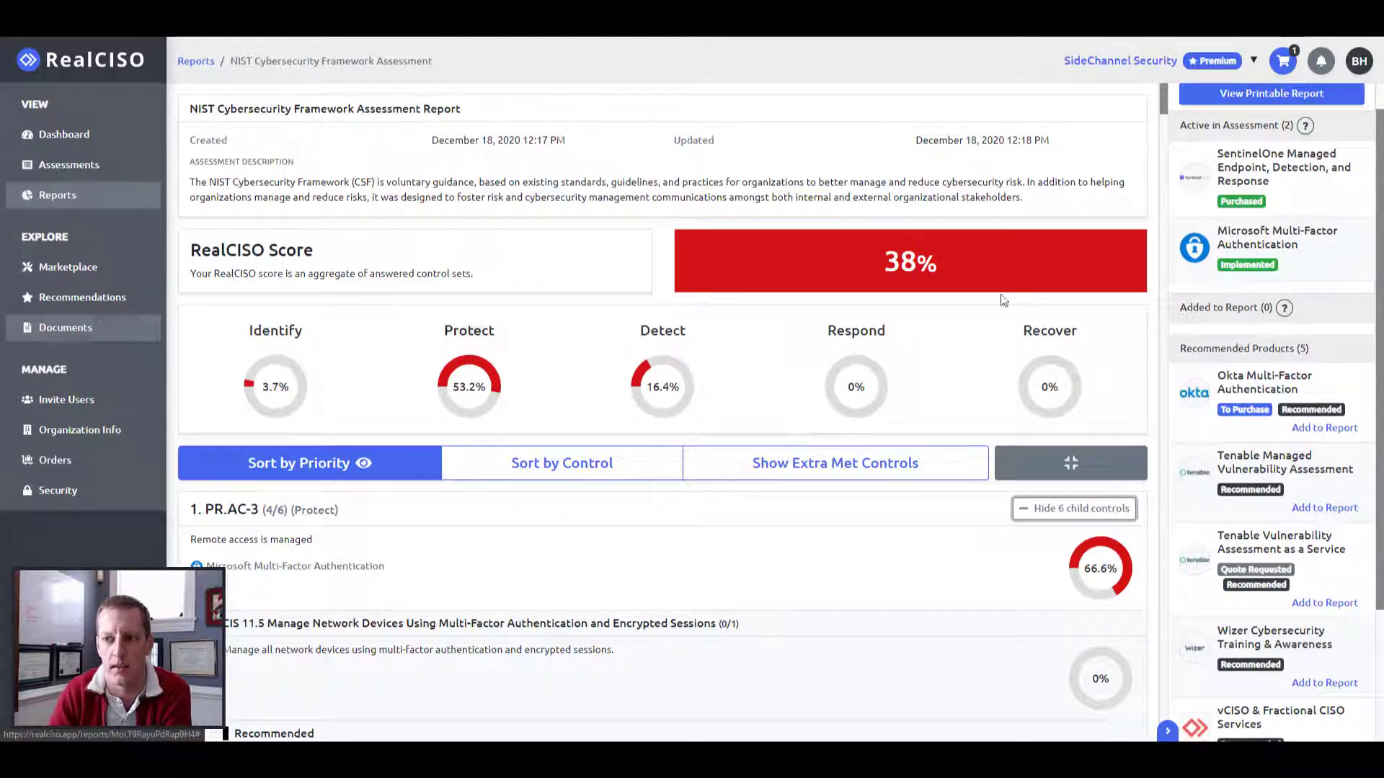
{"action": "scroll", "coordinate": [1220, 282], "scroll_direction": "up", "scroll_amount": 1}
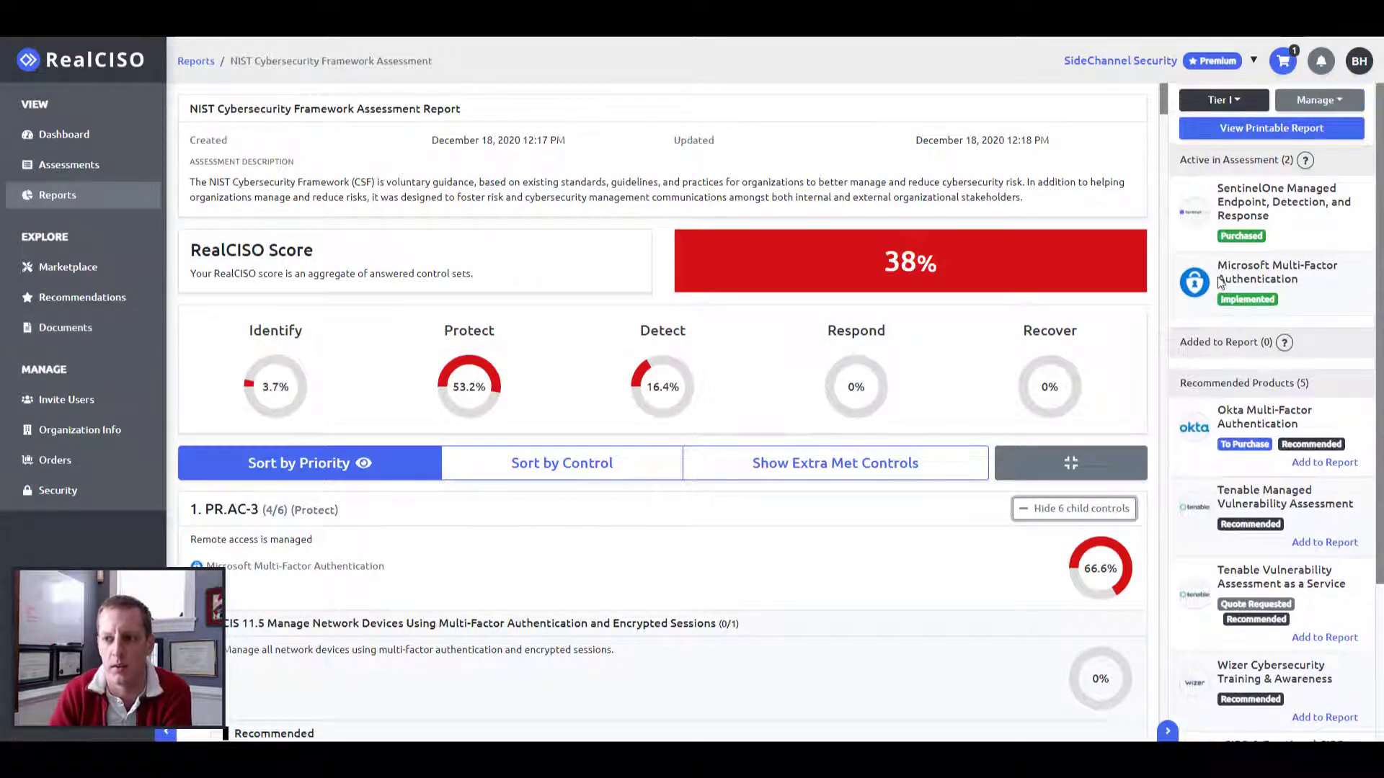
Browse the Recommendations page and the Documents page down to Premium Documents, then open Invite Users.
{"action": "left_click", "coordinate": [88, 309]}
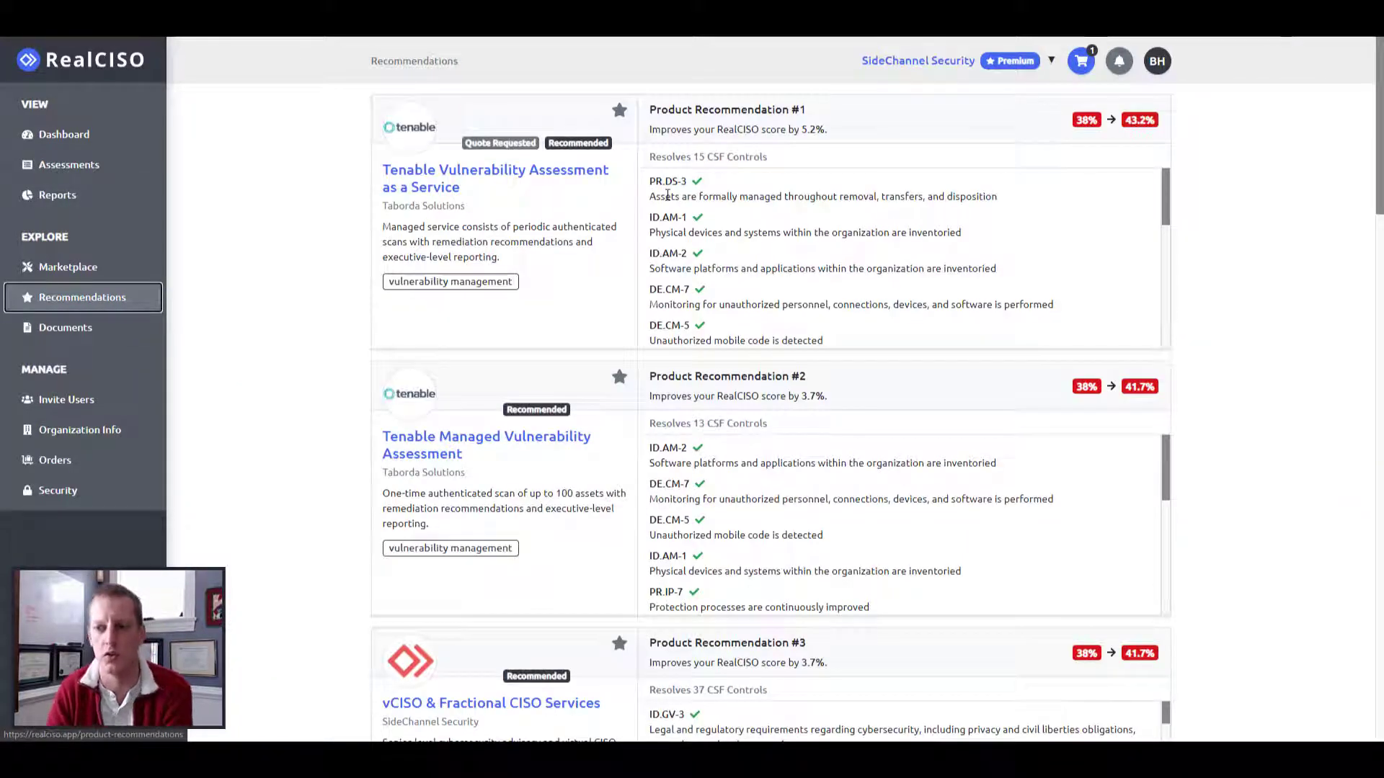
{"action": "left_click", "coordinate": [65, 332]}
{"action": "scroll", "coordinate": [300, 319], "scroll_direction": "down", "scroll_amount": 4}
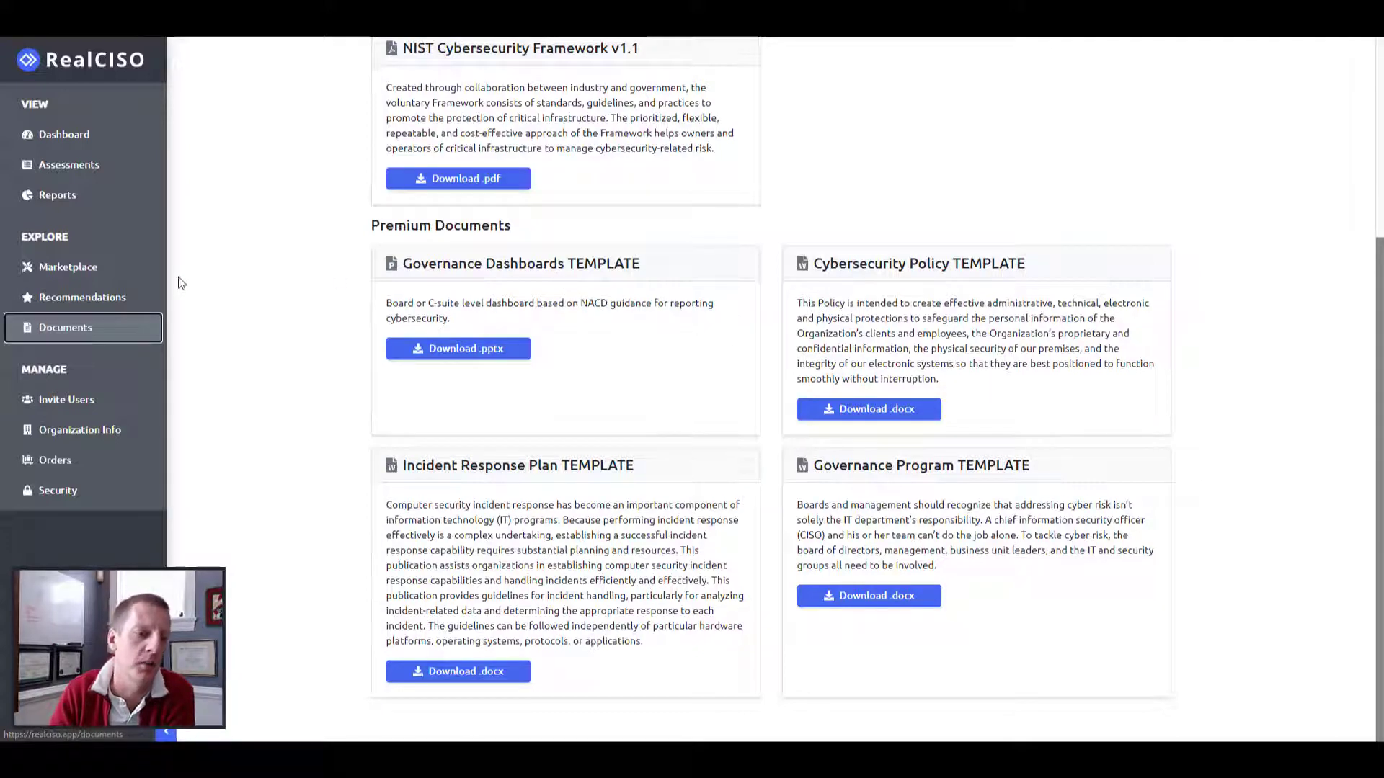
{"action": "left_click", "coordinate": [111, 398]}
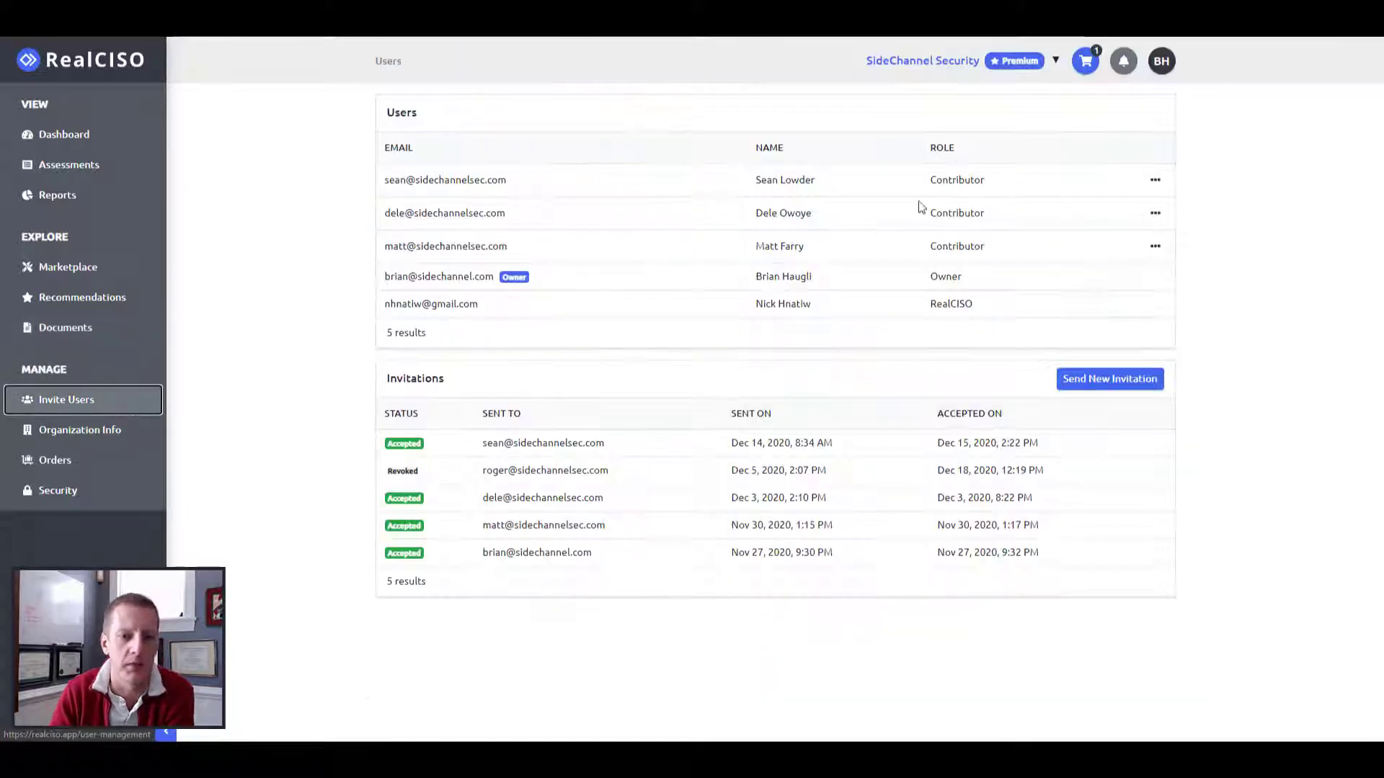
Try a new invitation with the Contributor role, then close it without sending.
{"action": "left_click", "coordinate": [1127, 382]}
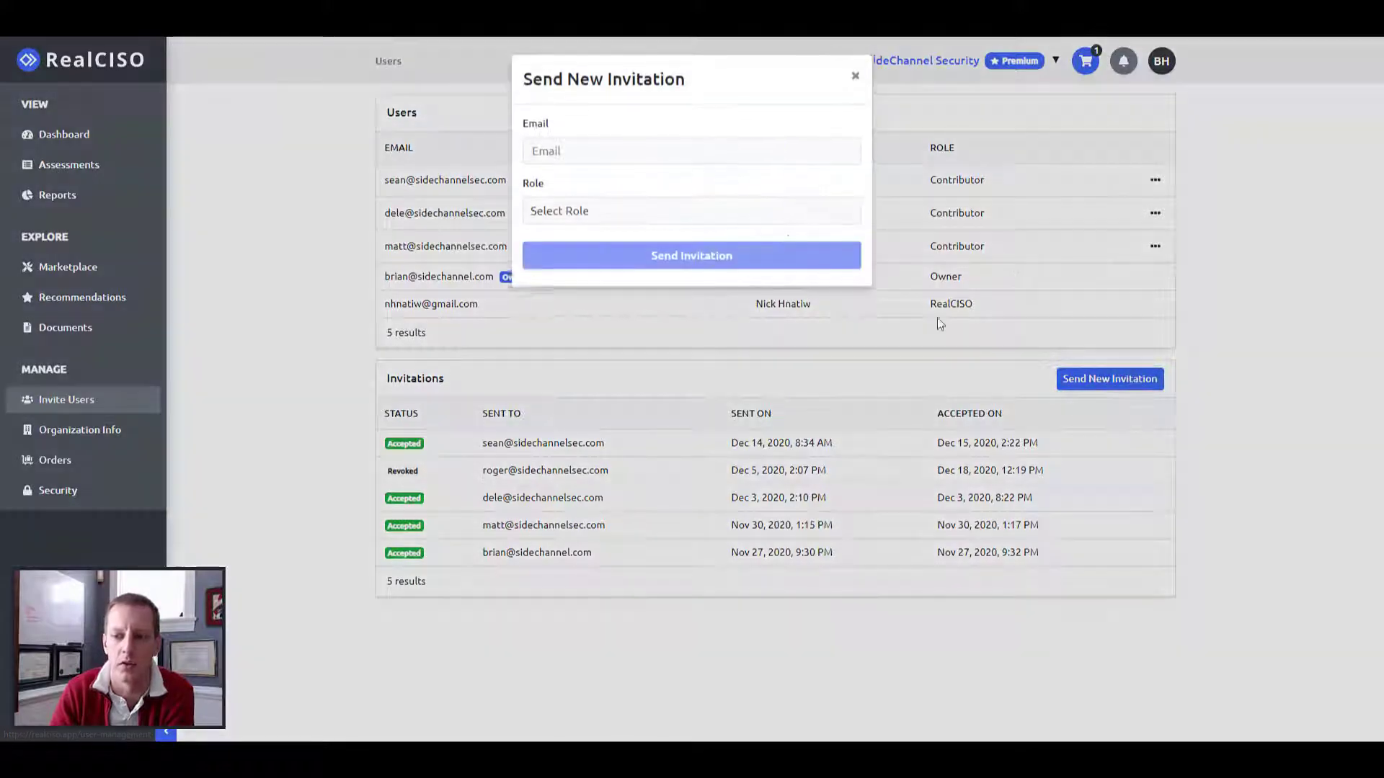
{"action": "left_click", "coordinate": [706, 216]}
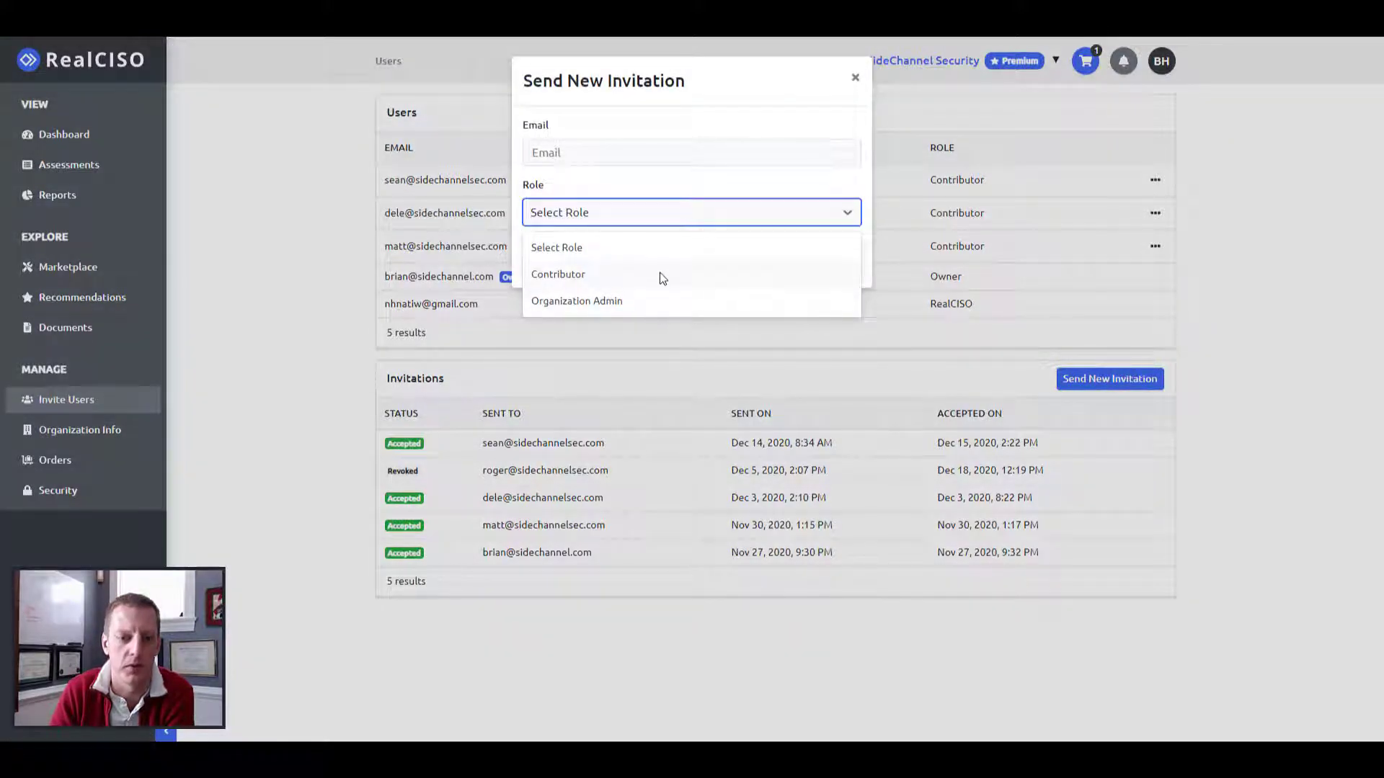
{"action": "left_click", "coordinate": [662, 278]}
{"action": "left_click", "coordinate": [301, 274]}
Visit the Organization Info, Orders and Security pages, ending on the Profile tab.
{"action": "left_click", "coordinate": [75, 440]}
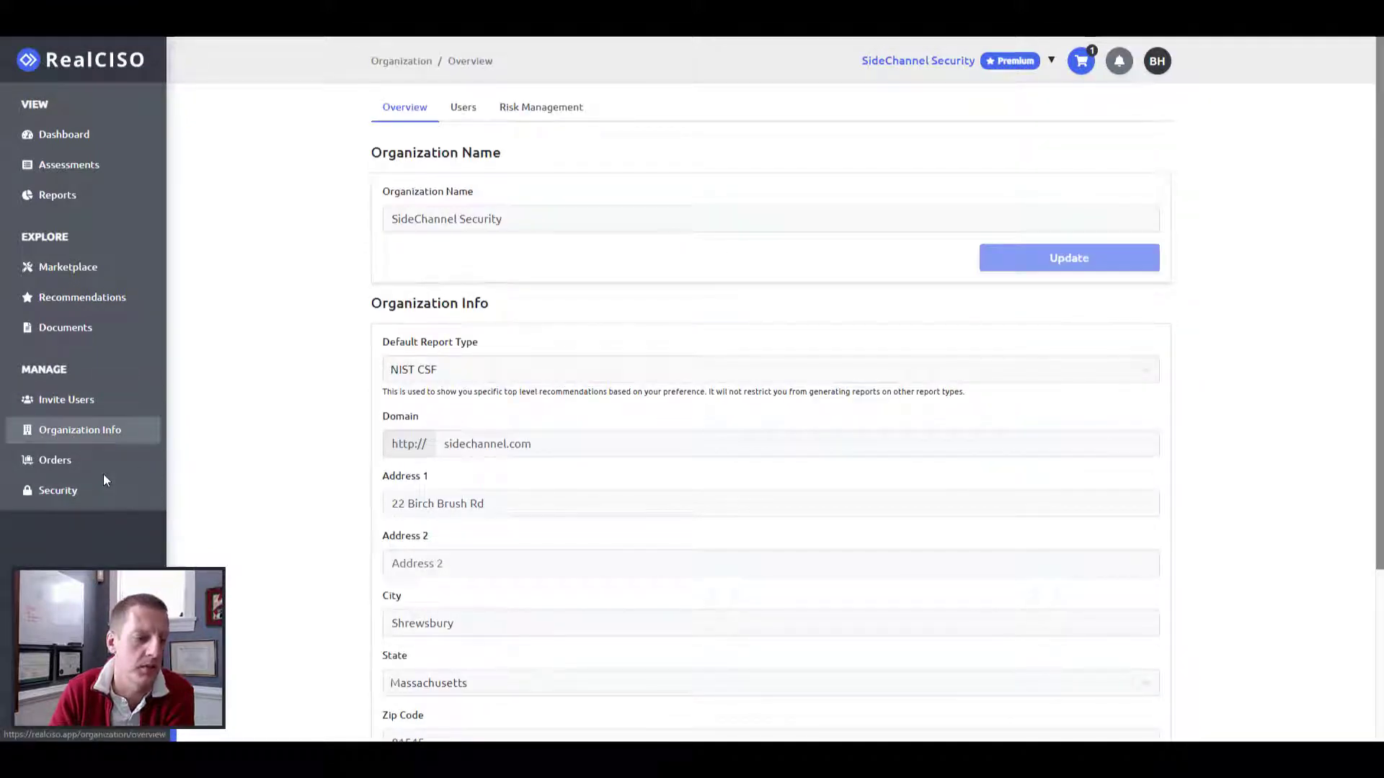
{"action": "left_click", "coordinate": [55, 460]}
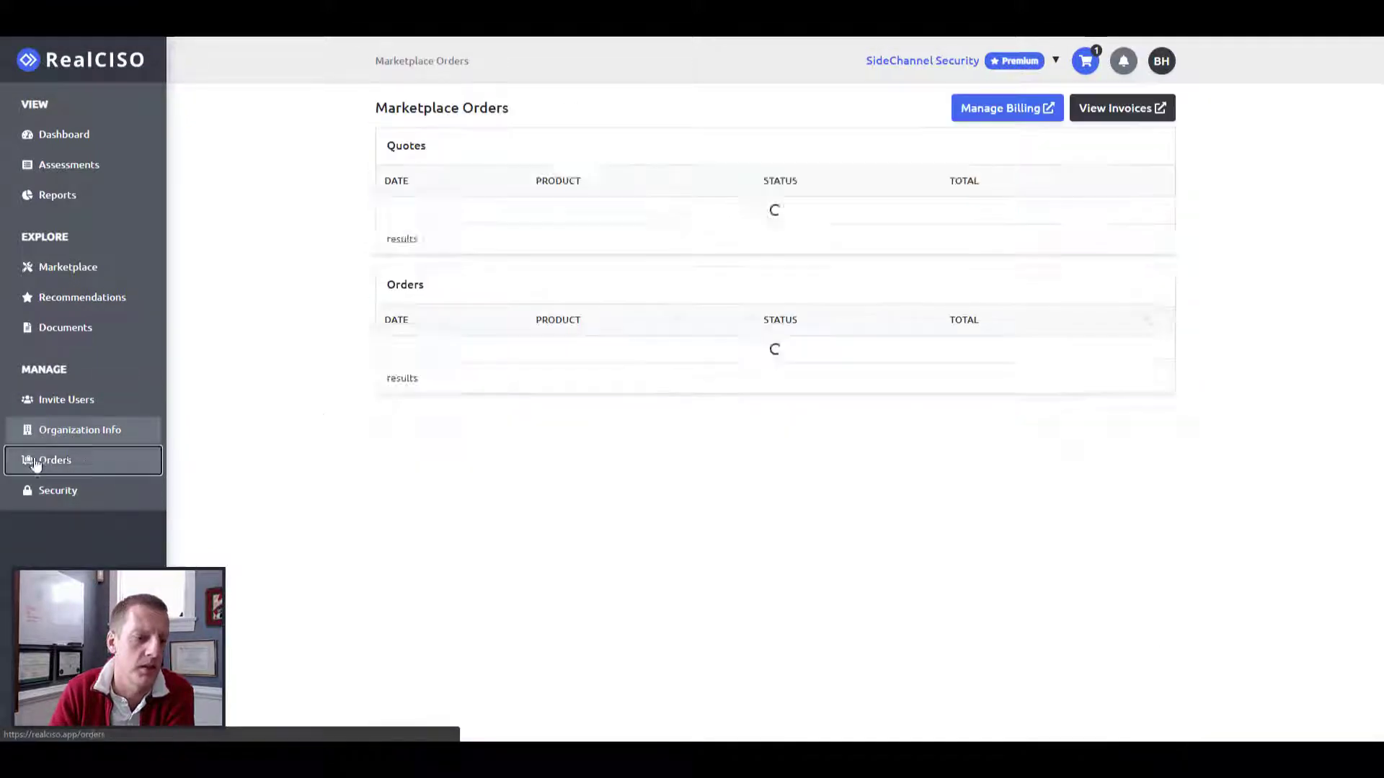
{"action": "left_click", "coordinate": [80, 494]}
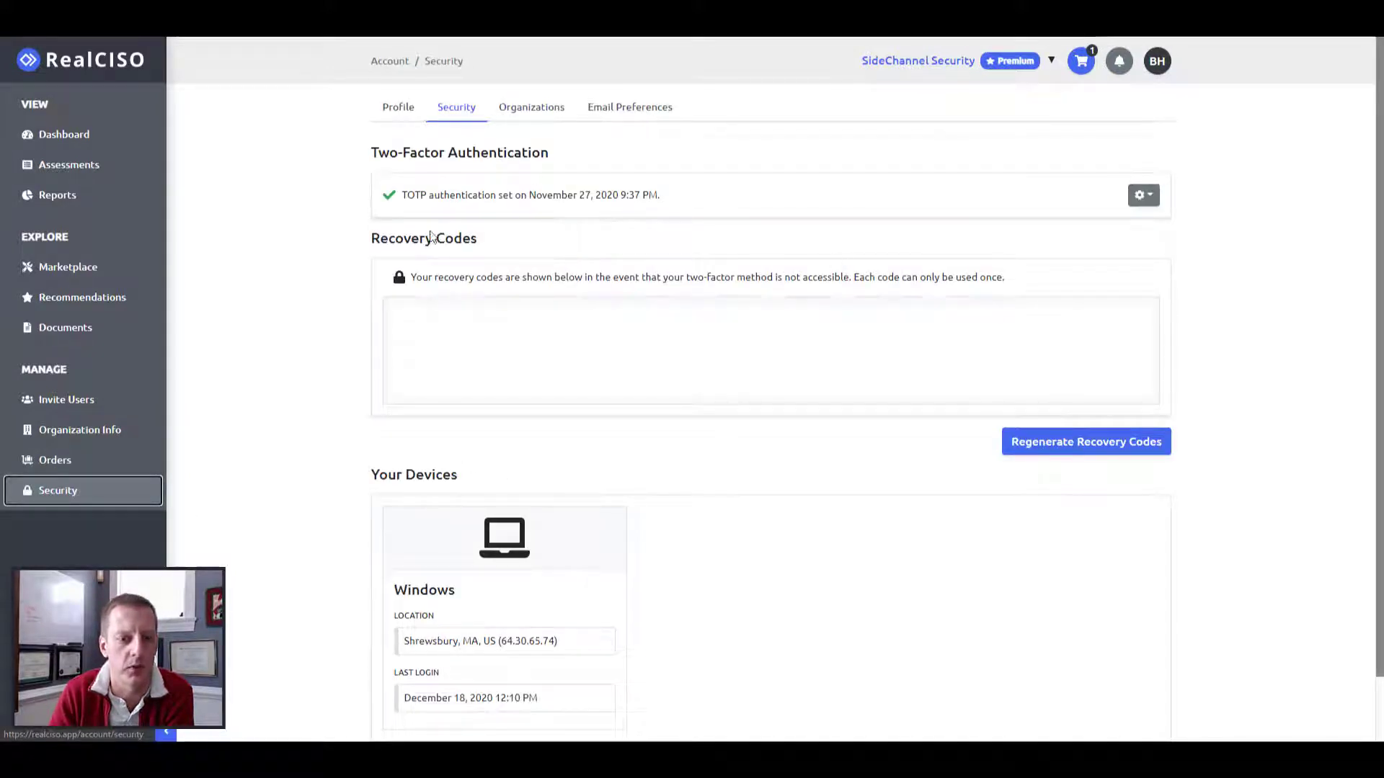
{"action": "scroll", "coordinate": [425, 216], "scroll_direction": "down", "scroll_amount": 1}
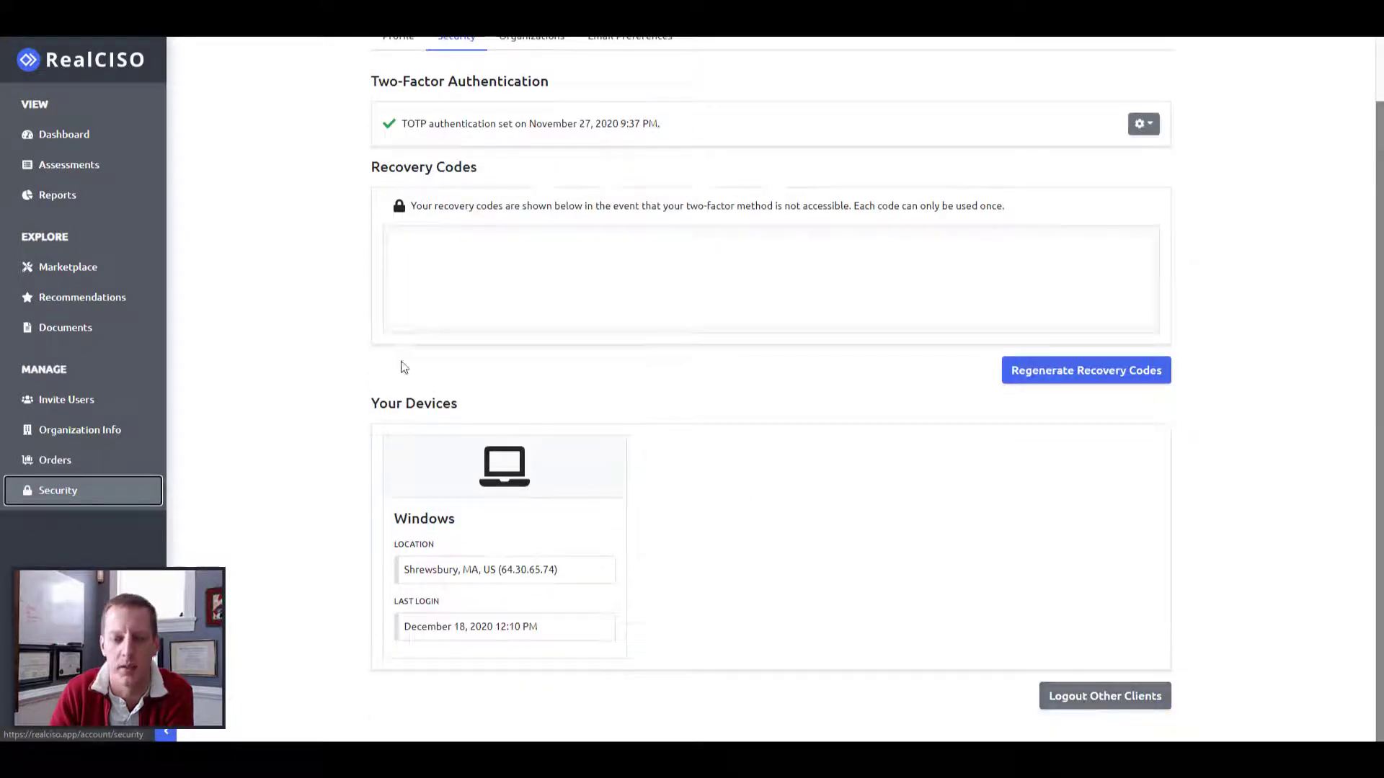
{"action": "scroll", "coordinate": [401, 364], "scroll_direction": "up", "scroll_amount": 1}
{"action": "left_click", "coordinate": [403, 108]}
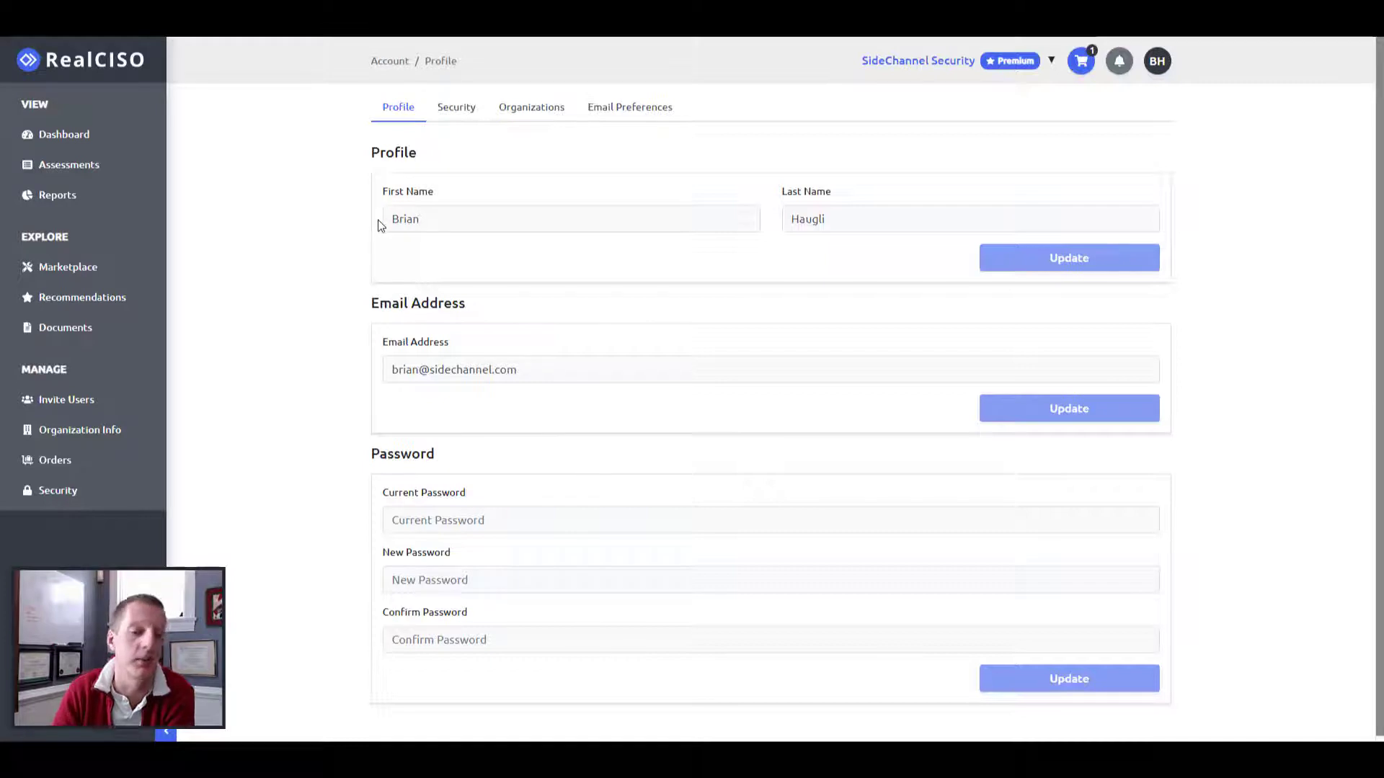
Go back to the Dashboard showing the 38% NIST CSF report.
{"action": "left_click", "coordinate": [84, 135]}
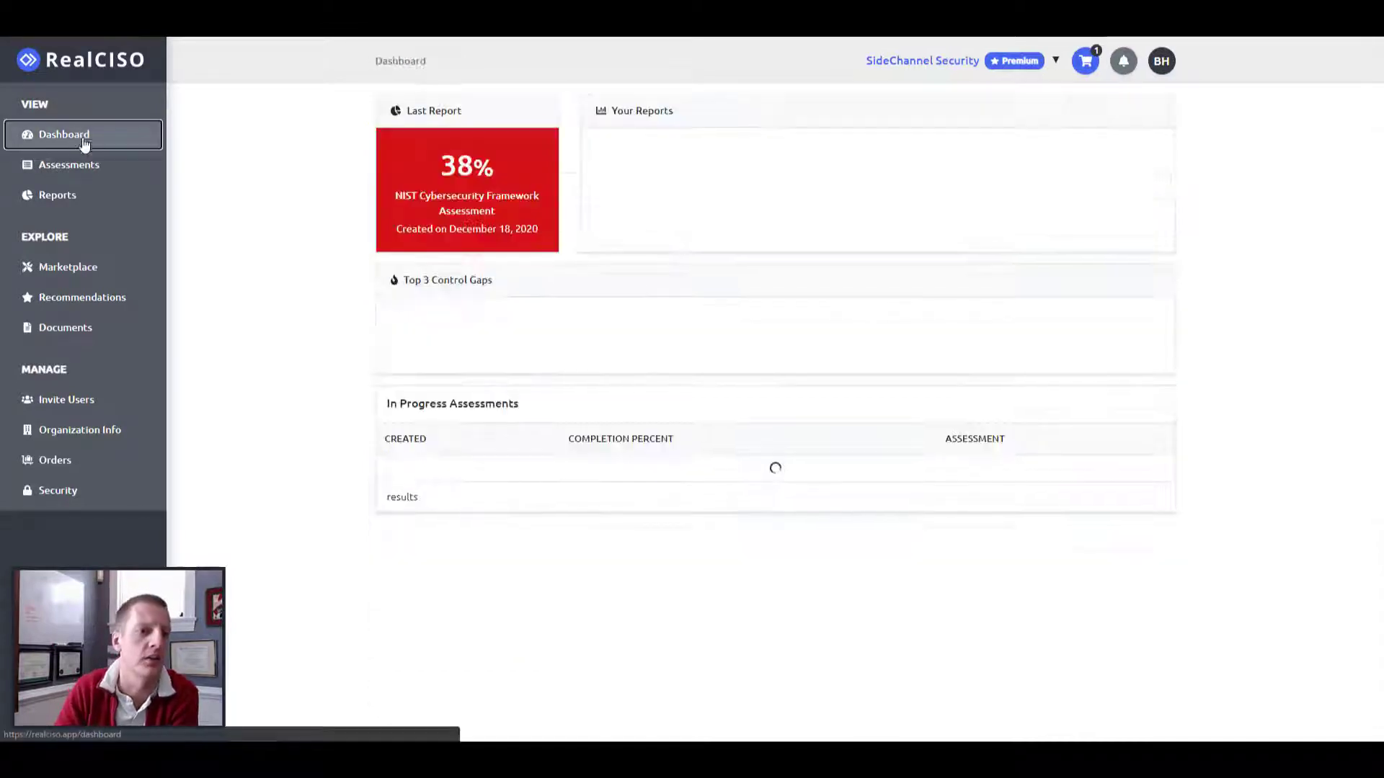